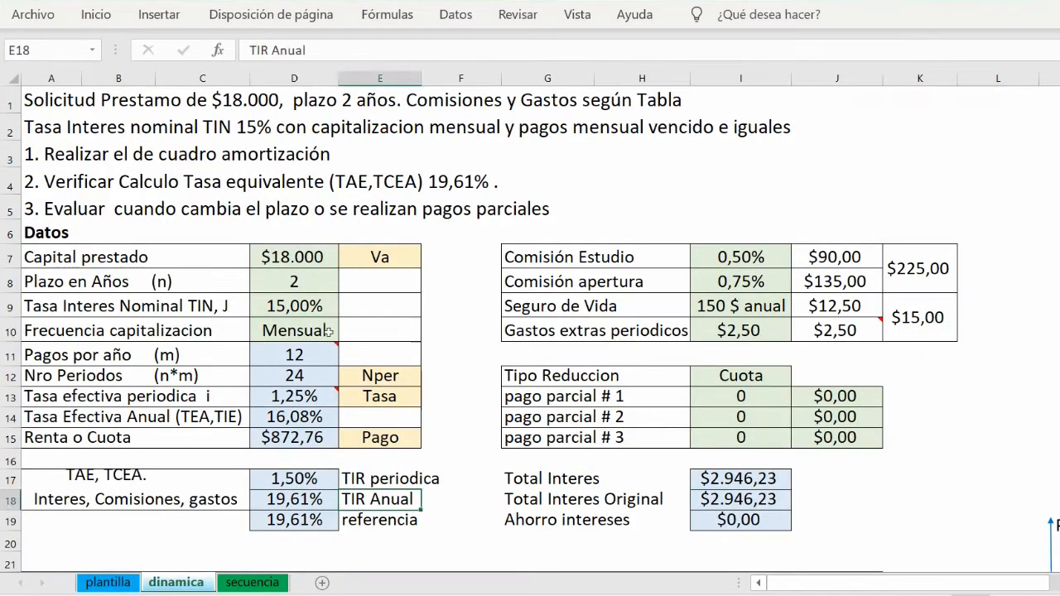
- Set the capitalization frequency in D10 to Bimestral and review the recalculated amortization table
left_click(329, 331)
left_click(347, 331)
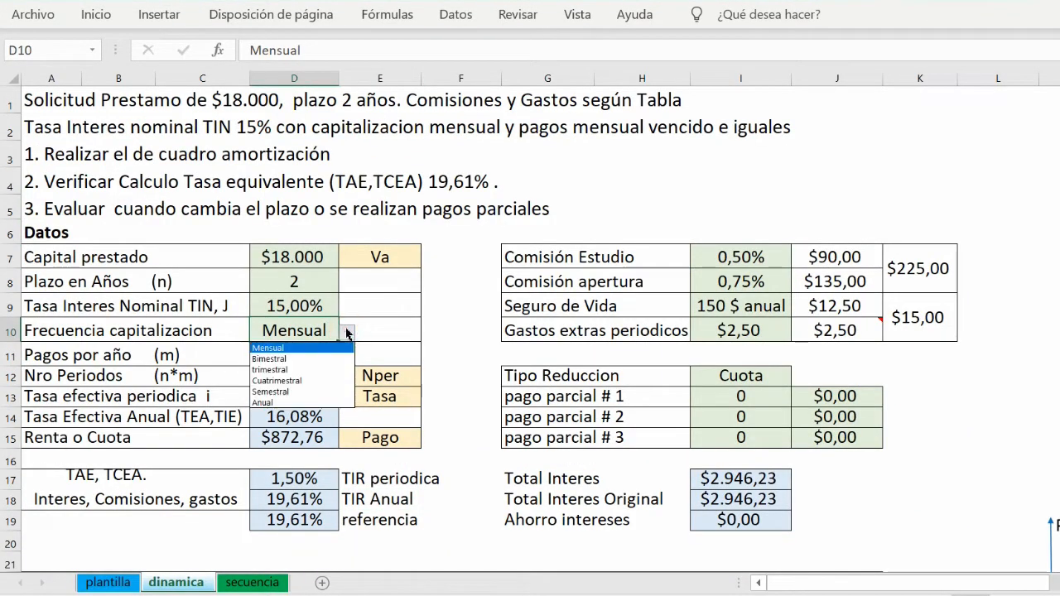
left_click(314, 359)
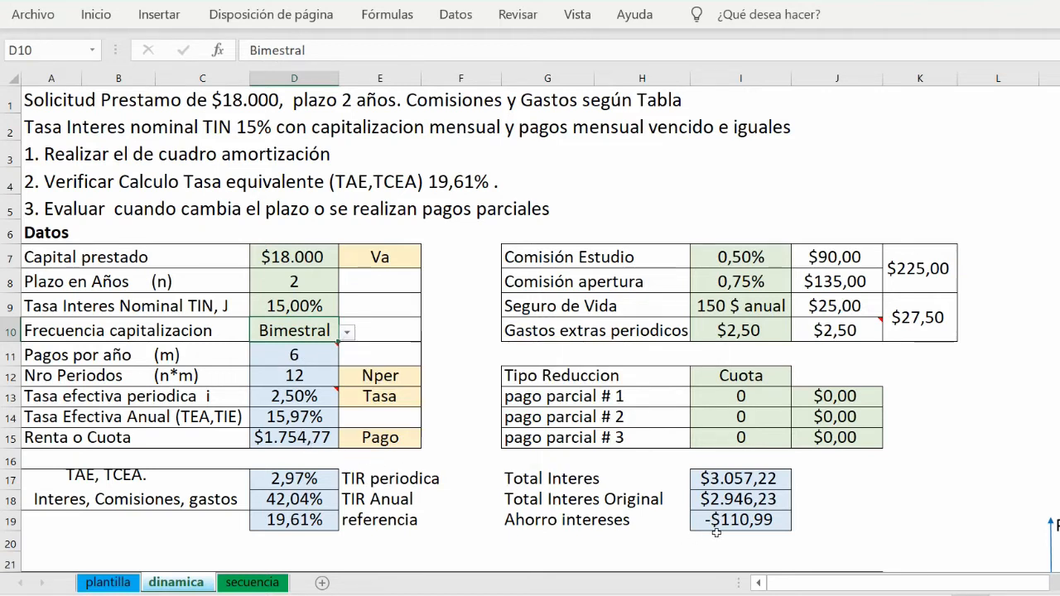
scroll(723, 526, "down", 5)
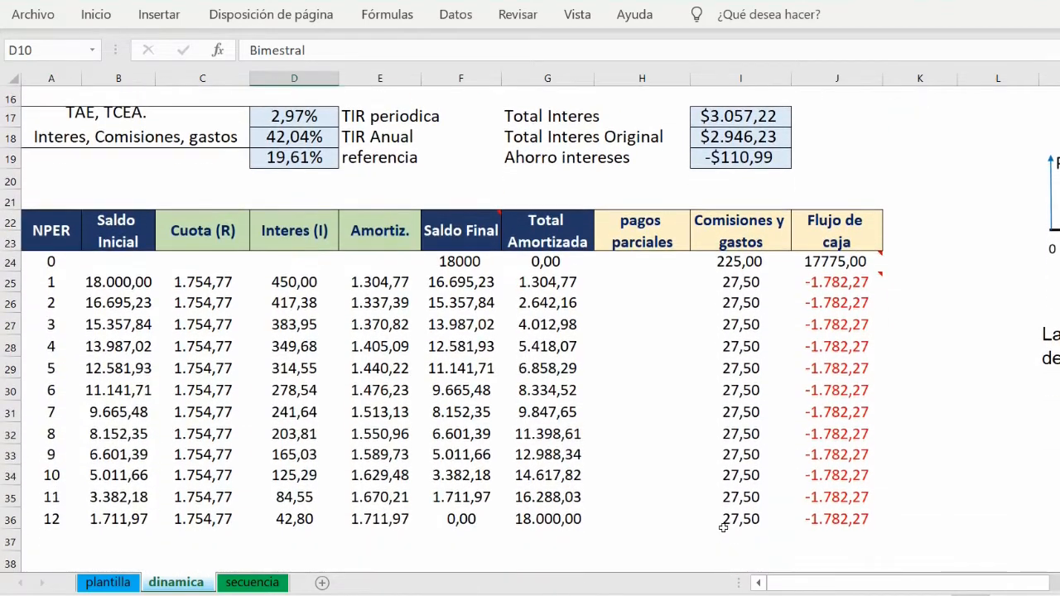
scroll(723, 527, "up", 4)
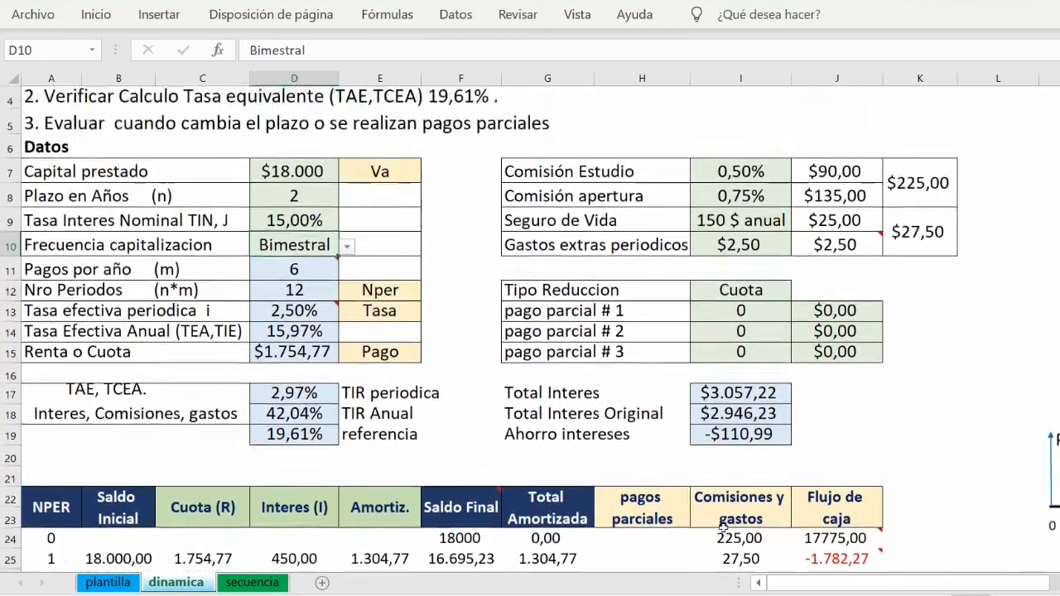
- Set the Tipo Reduccion in I12 to Periodos, trying the Cuota option in between
left_click(762, 242)
left_click(801, 245)
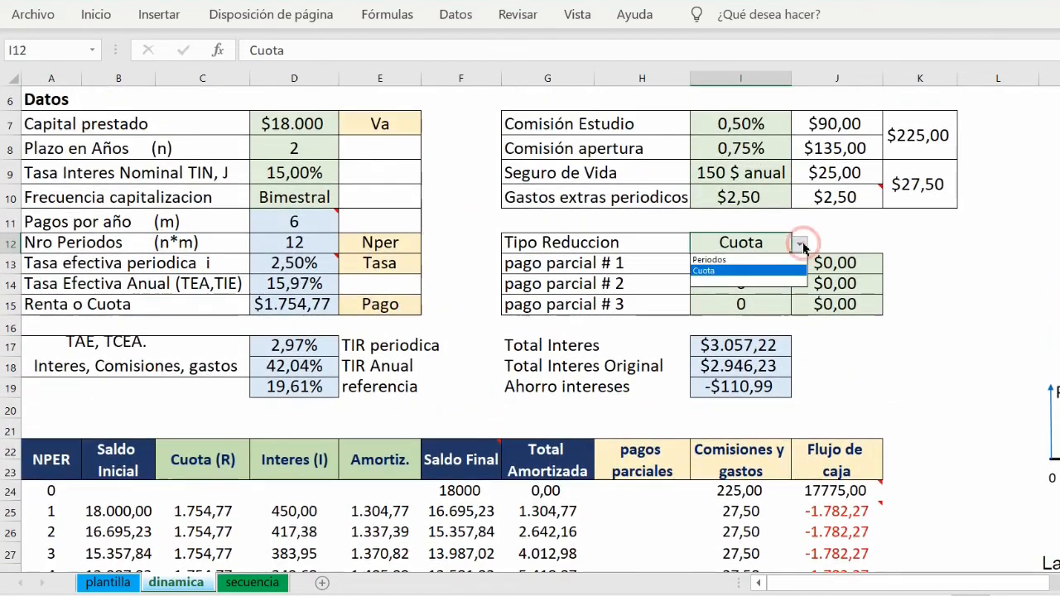
left_click(759, 260)
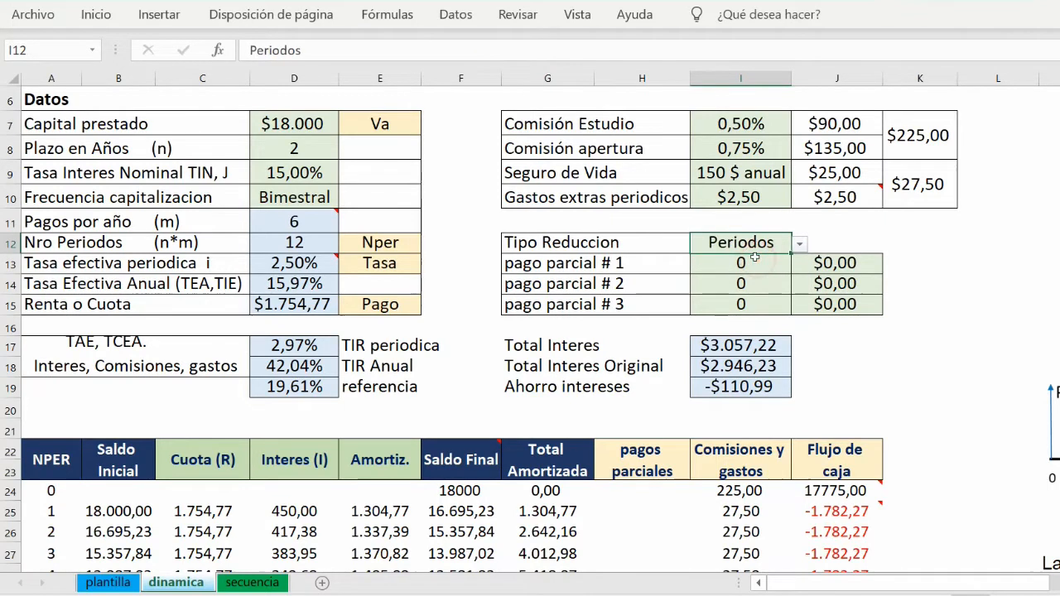
left_click(800, 245)
left_click(749, 272)
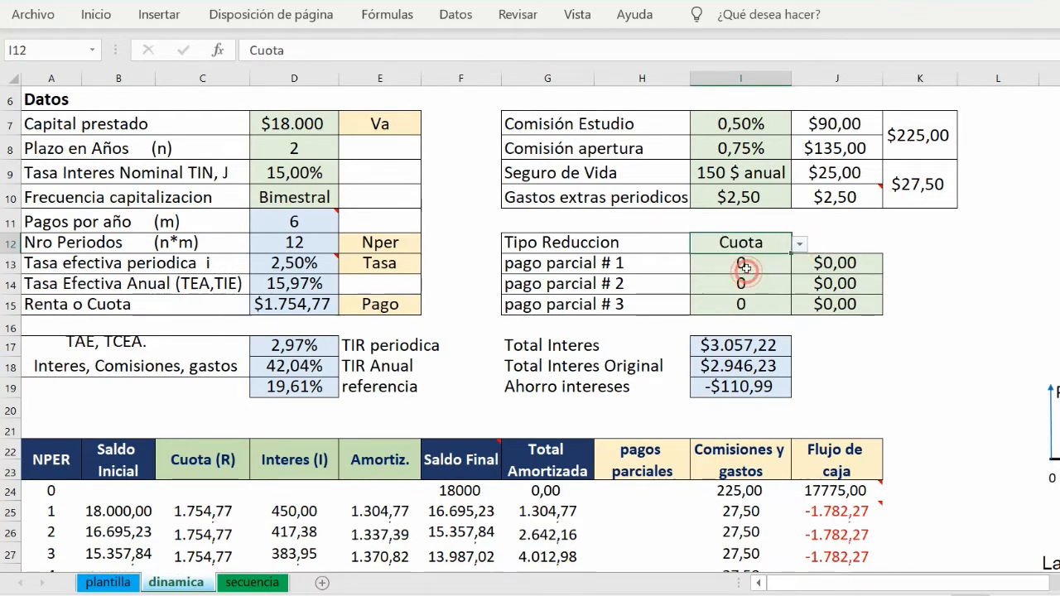
left_click(800, 243)
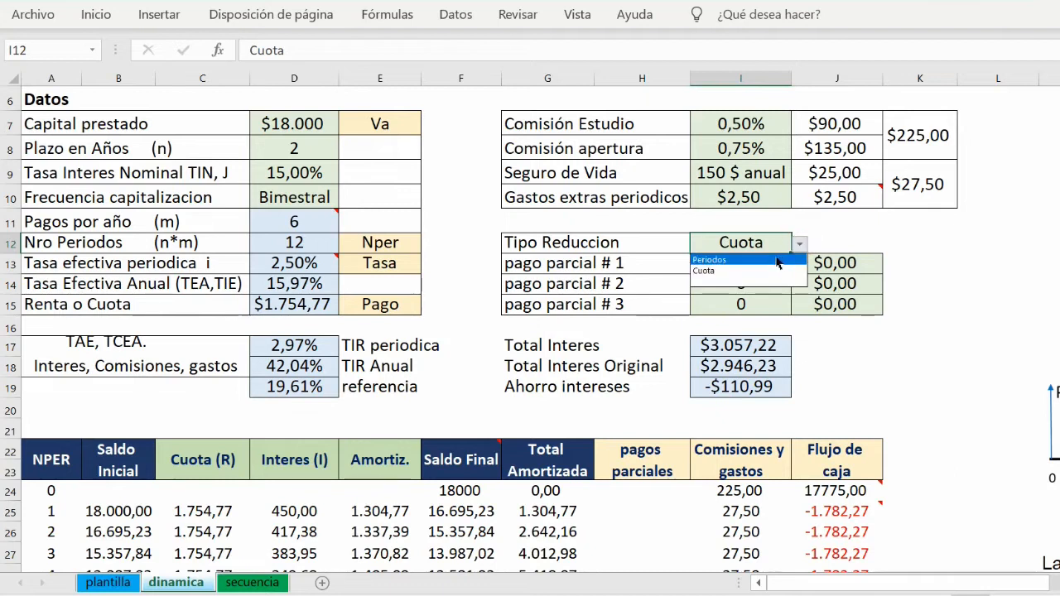
left_click(777, 260)
- Enter partial payments of 4000 in period 2 and 2000 in period 4, and check the last installment in the amortization table
left_click(763, 262)
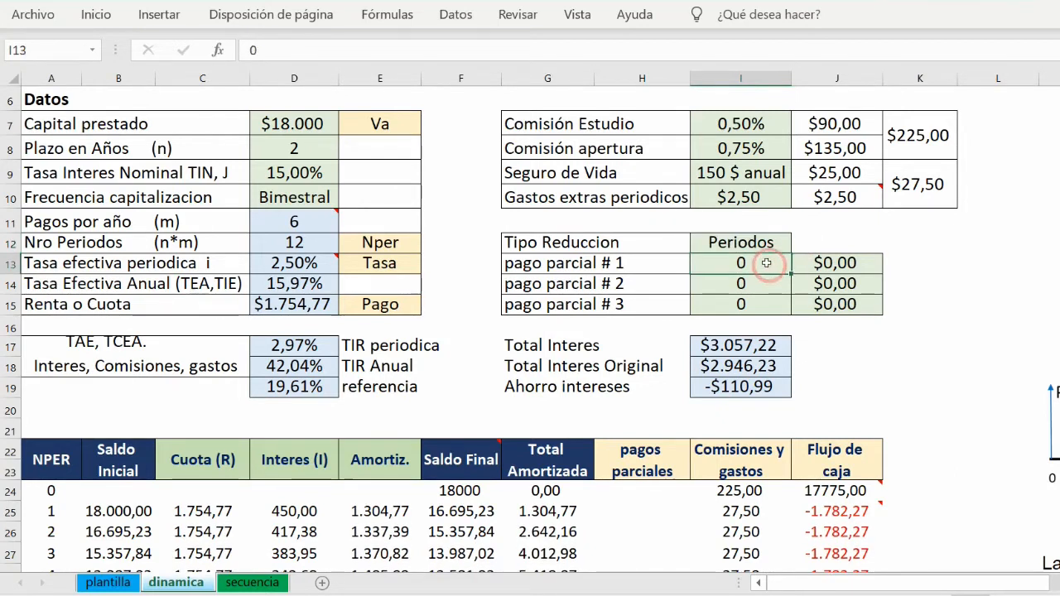
type("2")
left_click(836, 261)
type("4000")
scroll(828, 248, "down", 1)
left_click(751, 185)
type("4")
key("Tab")
type("2000")
key("Return")
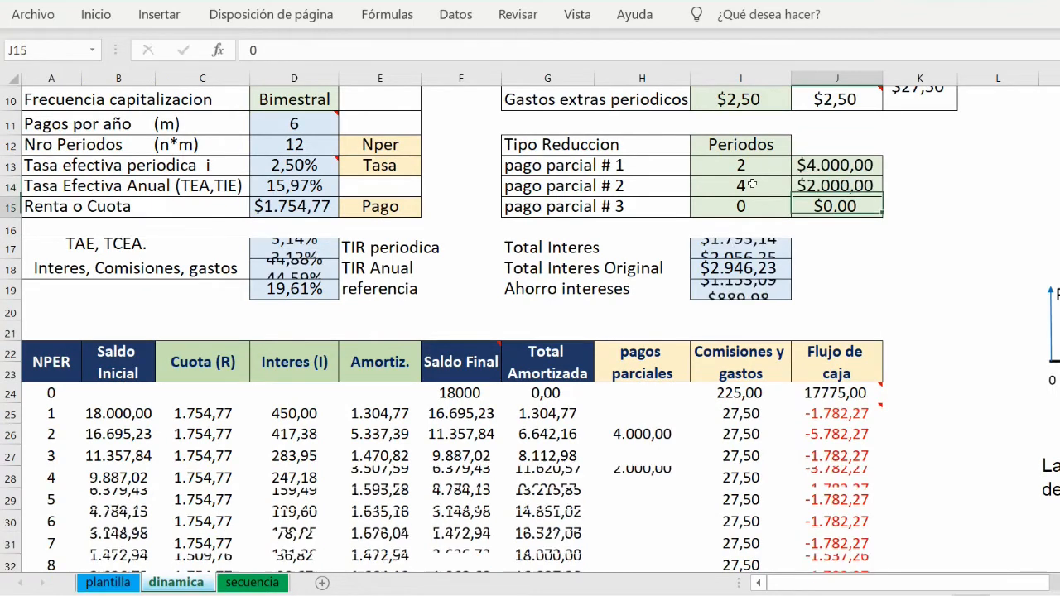
scroll(733, 219, "down", 2)
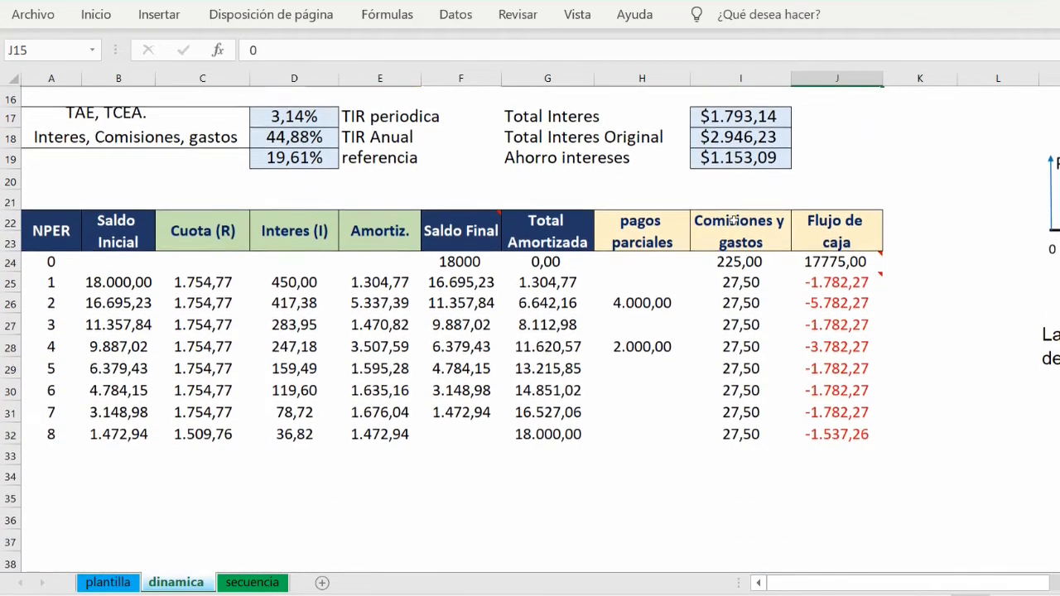
left_click(220, 431)
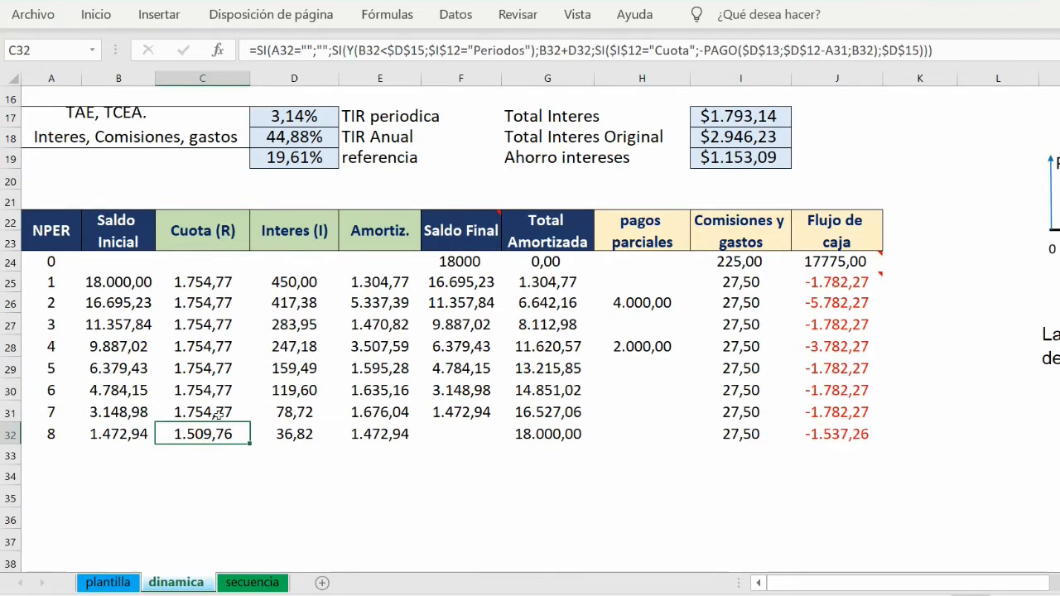
- Change the Tipo Reduccion to Cuota and examine the reduced installments for periods 3 and 4
scroll(217, 412, "up", 2)
left_click(740, 145)
left_click(799, 146)
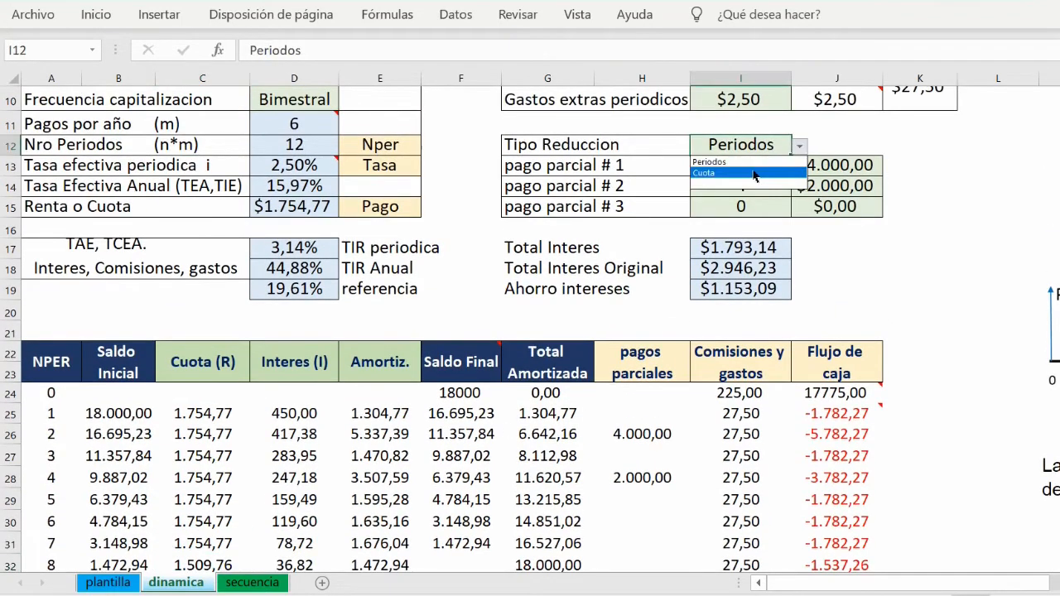
left_click(754, 172)
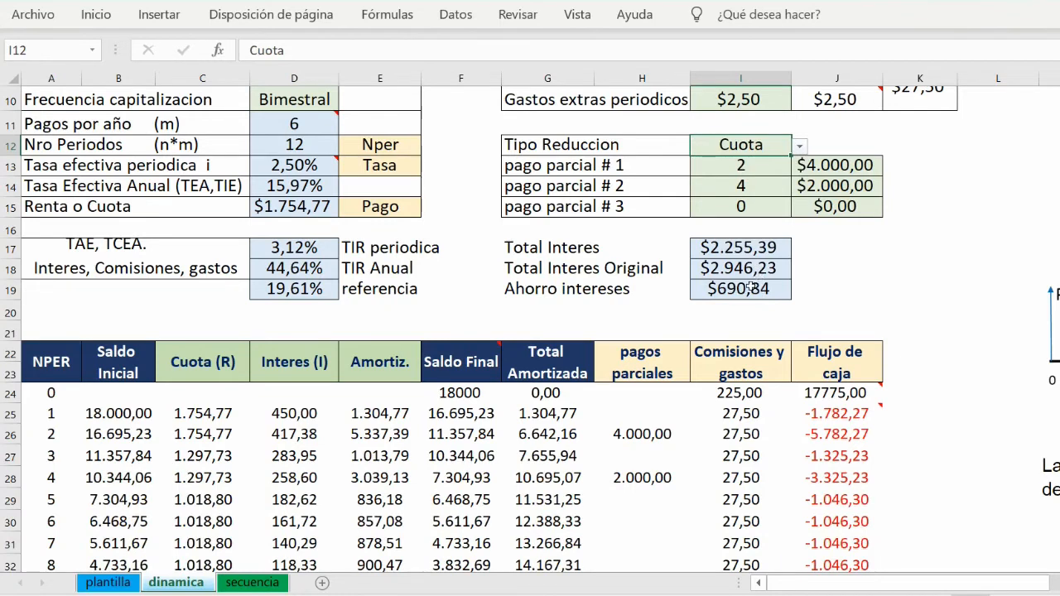
scroll(760, 288, "down", 3)
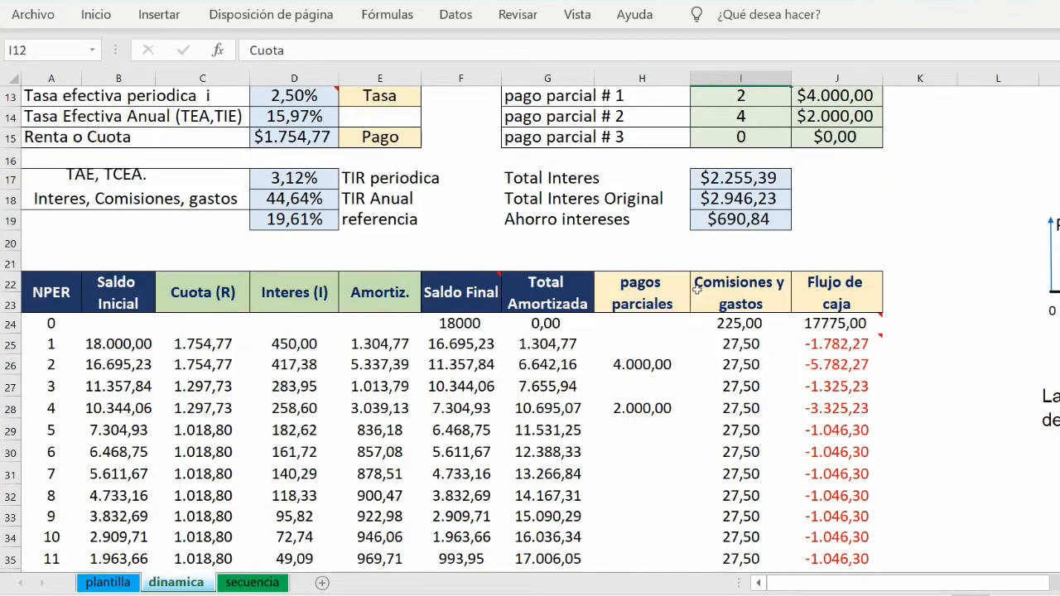
left_click_drag(203, 262, 240, 295)
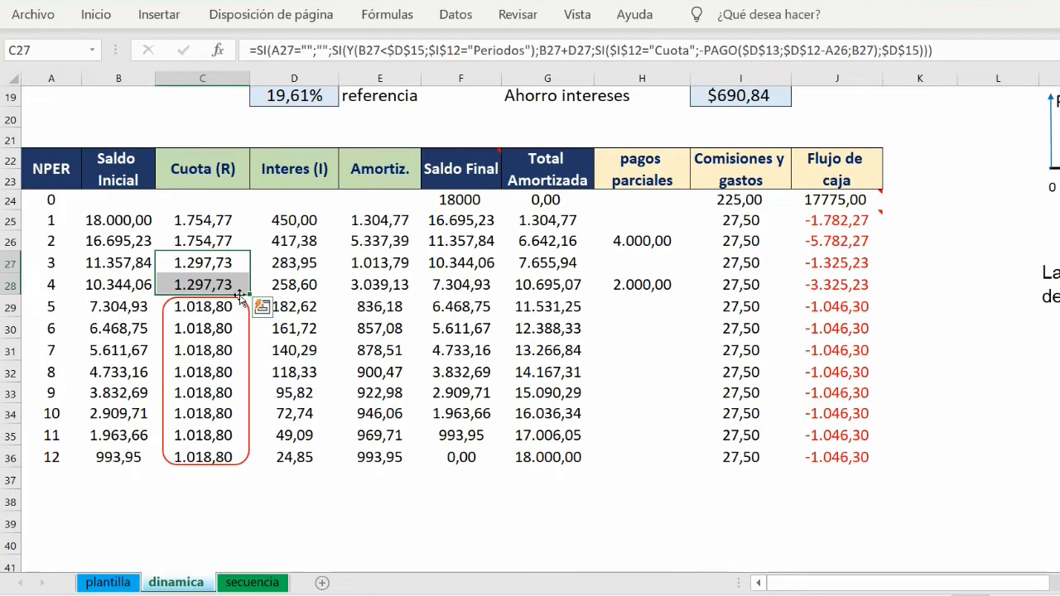
- Reset the partial payment periods and amounts to 0 and set the capitalization frequency to Mensual
scroll(563, 327, "up", 4)
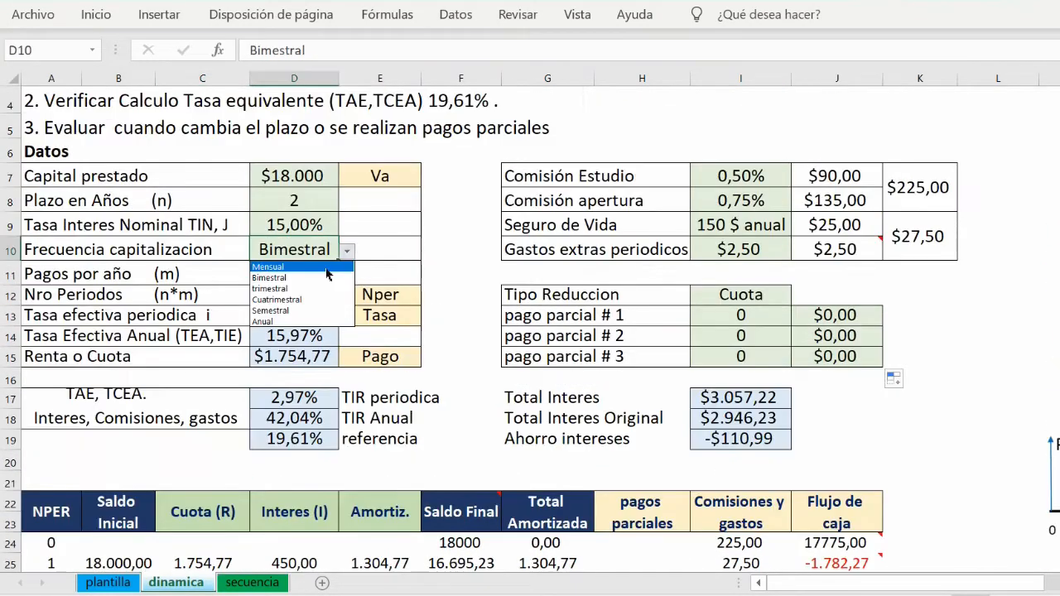
left_click(329, 269)
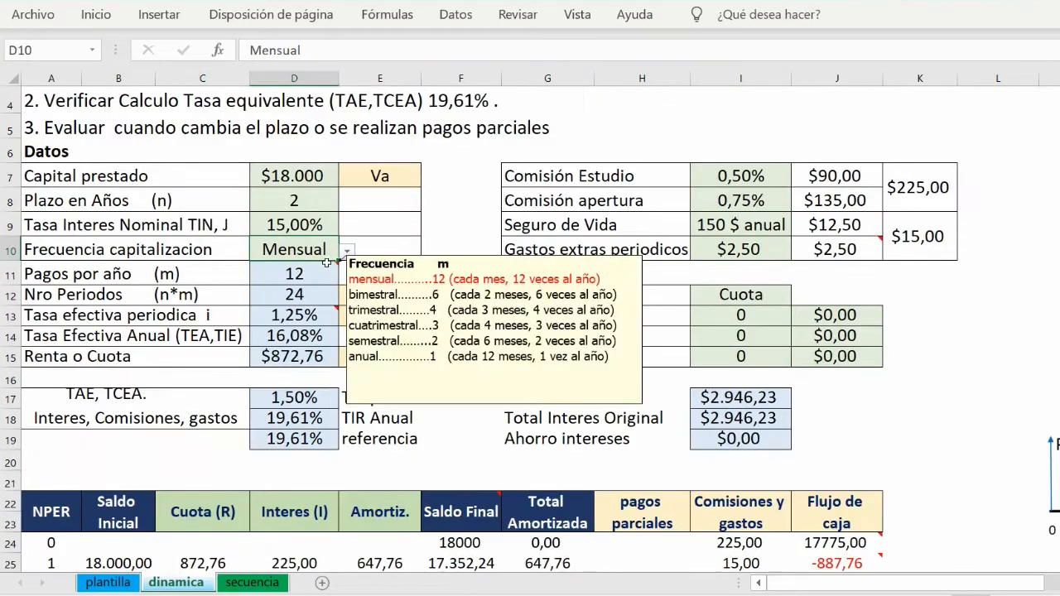
- Set the loan term in D8 to 1 year and review the shortened amortization table
left_click(312, 199)
type("1")
key("Return")
scroll(478, 519, "down", 3)
scroll(479, 519, "up", 3)
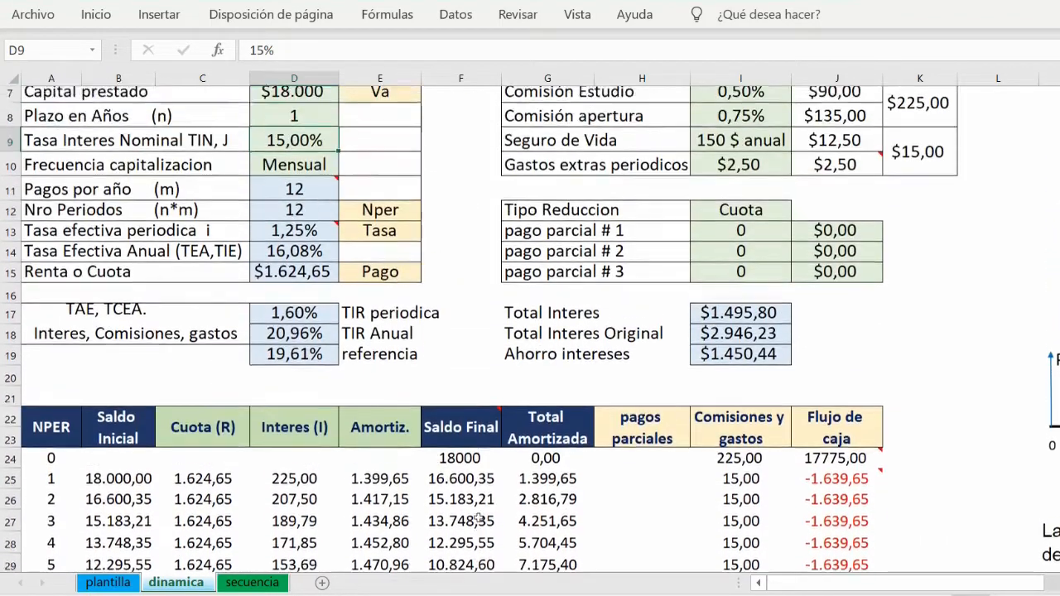
- Set the loan term in D8 to 10 years
left_click(311, 198)
type("10")
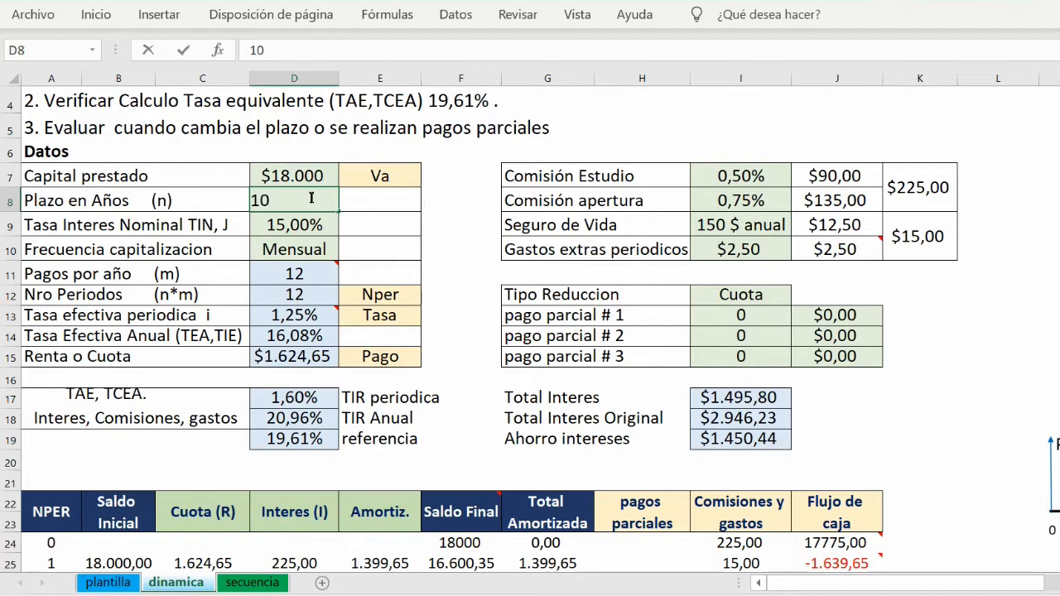
key("Return")
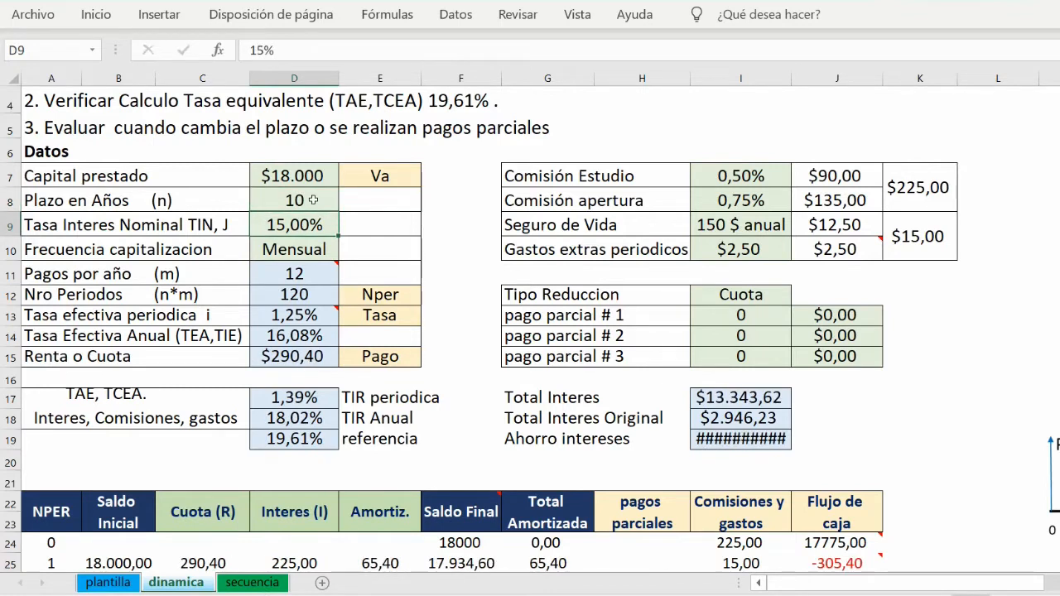
- Hide rows 17 to 20 on the plantilla sheet
left_click(120, 584)
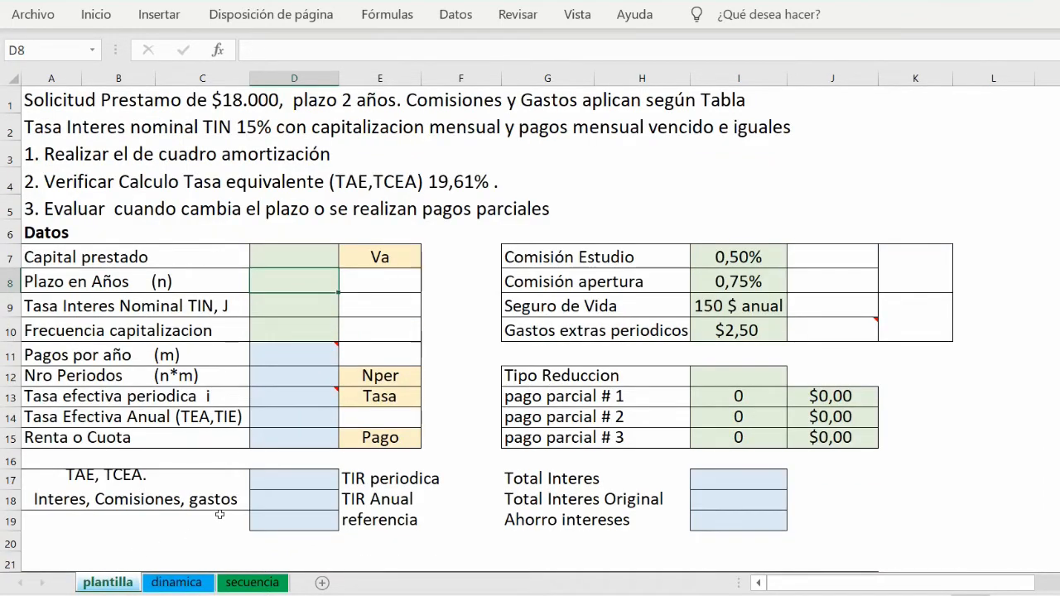
scroll(220, 515, "down", 1)
left_click_drag(12, 399, 12, 461)
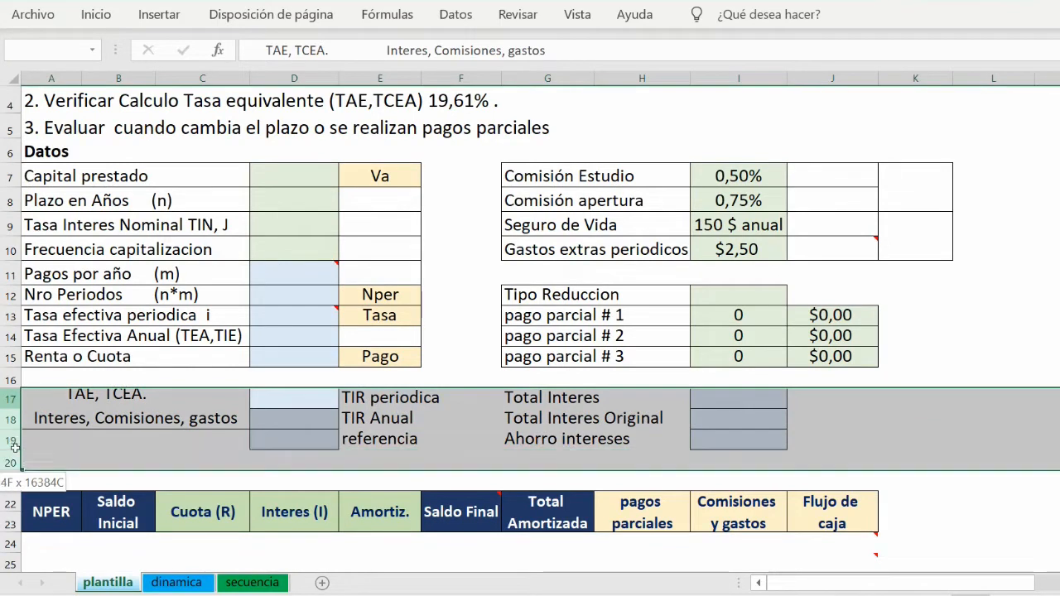
right_click(17, 430)
left_click(73, 380)
- Enter the loan data in D7:D9: capital 18000, term 2 years and nominal interest rate 15%
left_click(293, 174)
scroll(293, 174, "up", 1)
type("18000")
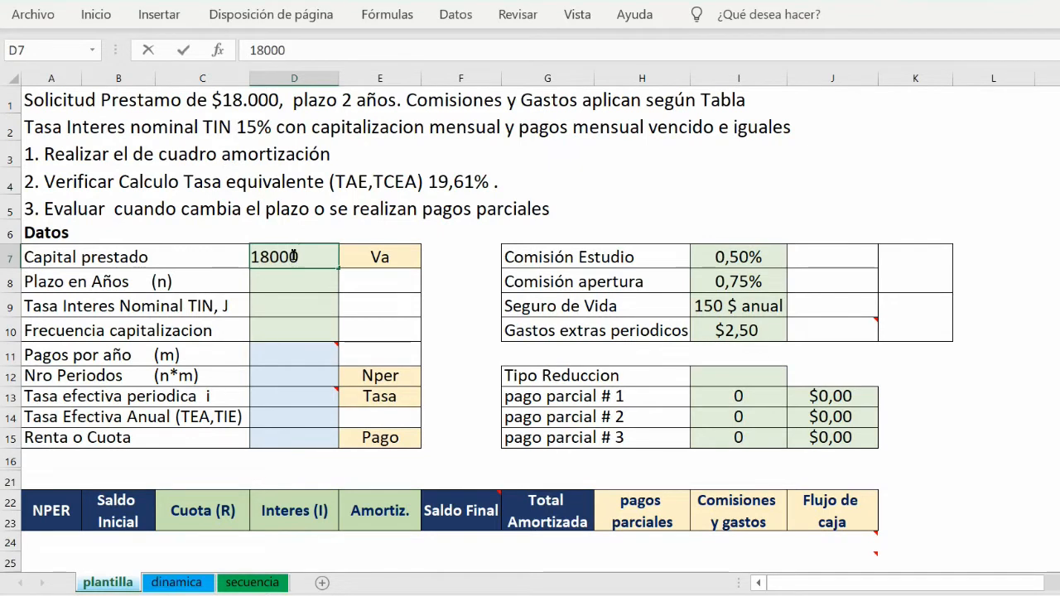
key("Return")
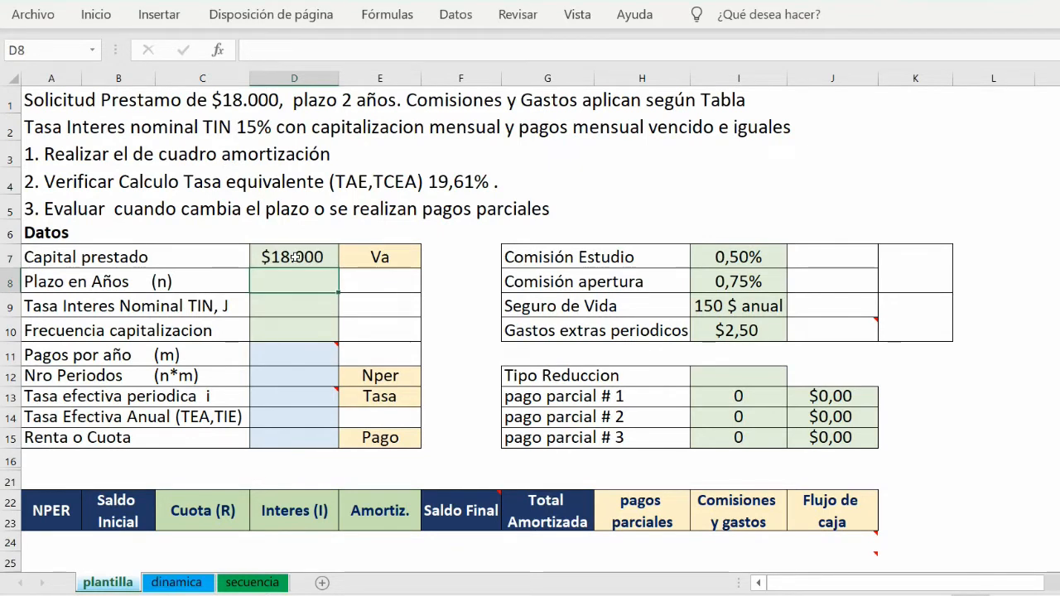
type("2")
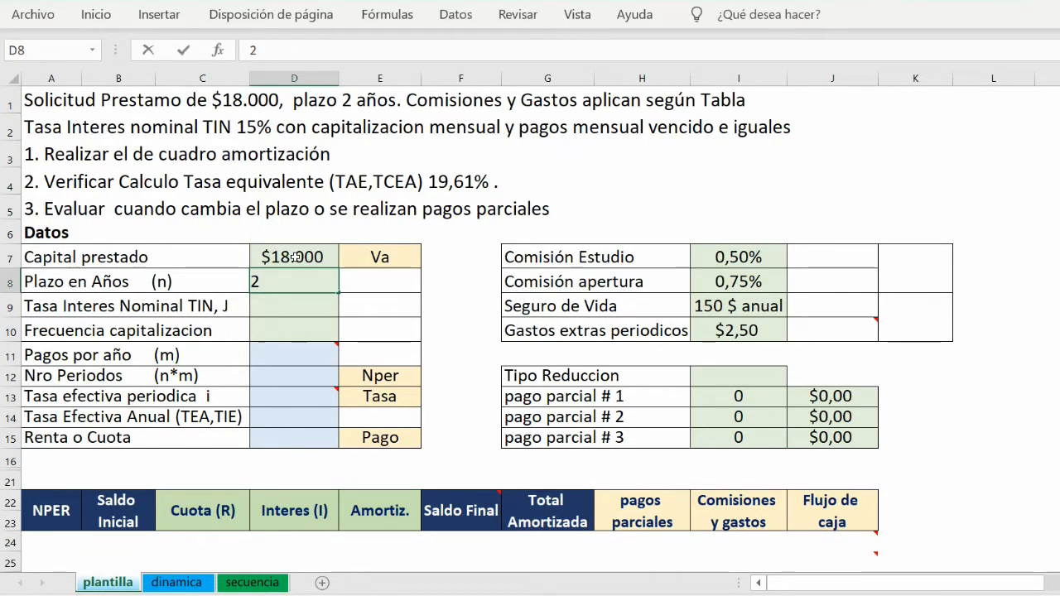
key("Return")
type("15%")
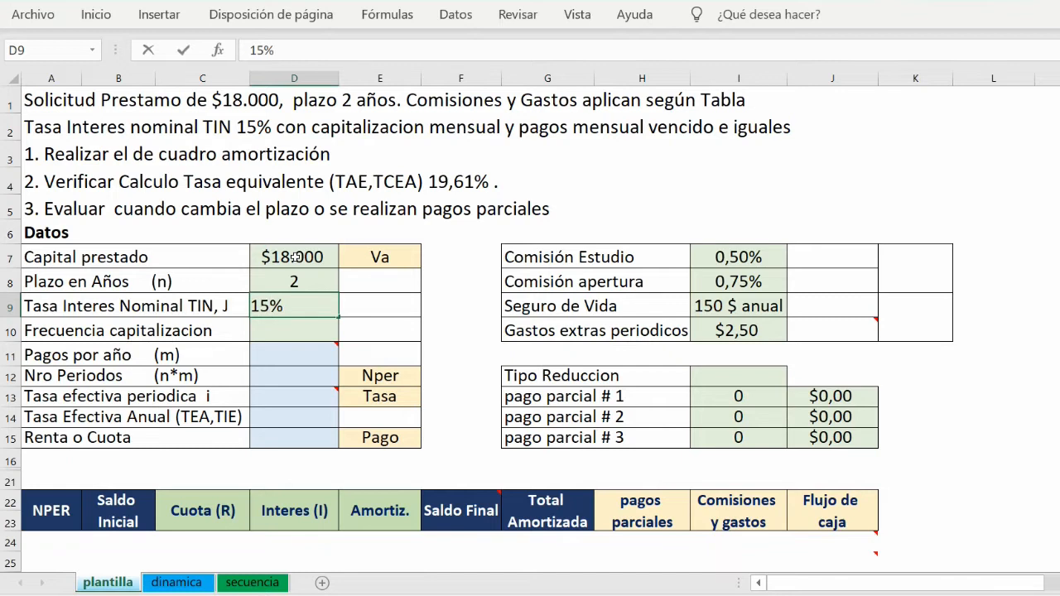
key("Return")
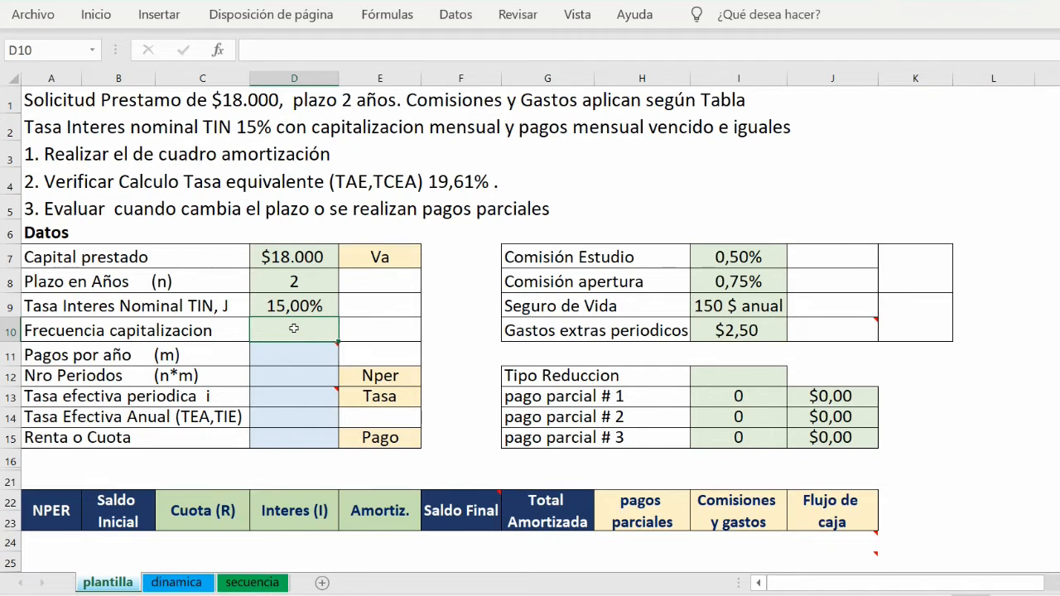
- Add a list data validation to the capitalization frequency cell D10 with =$P$7:$P$13 as its source
left_click(455, 14)
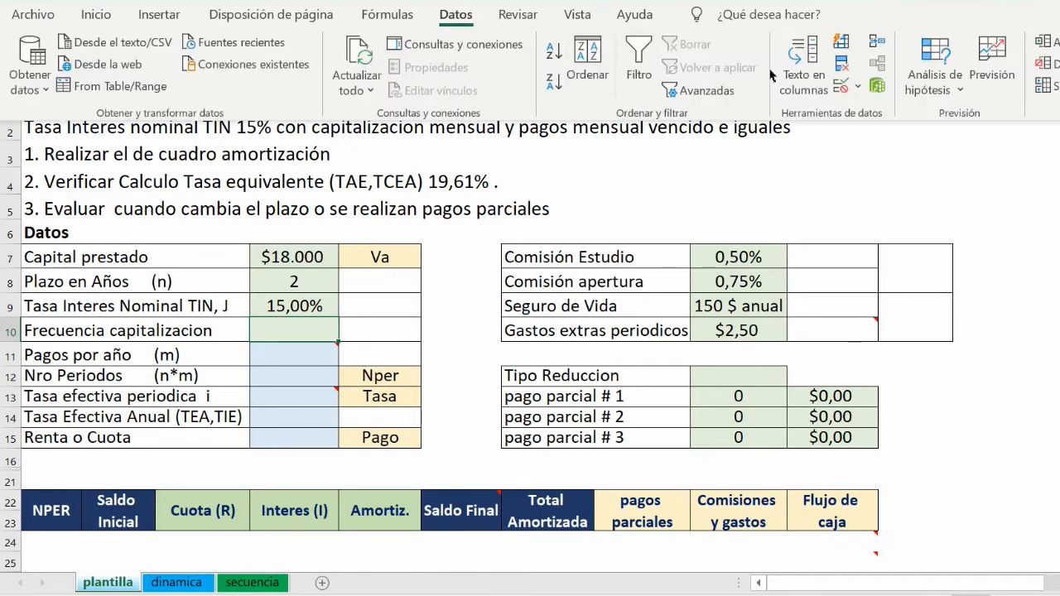
left_click(858, 88)
left_click(575, 310)
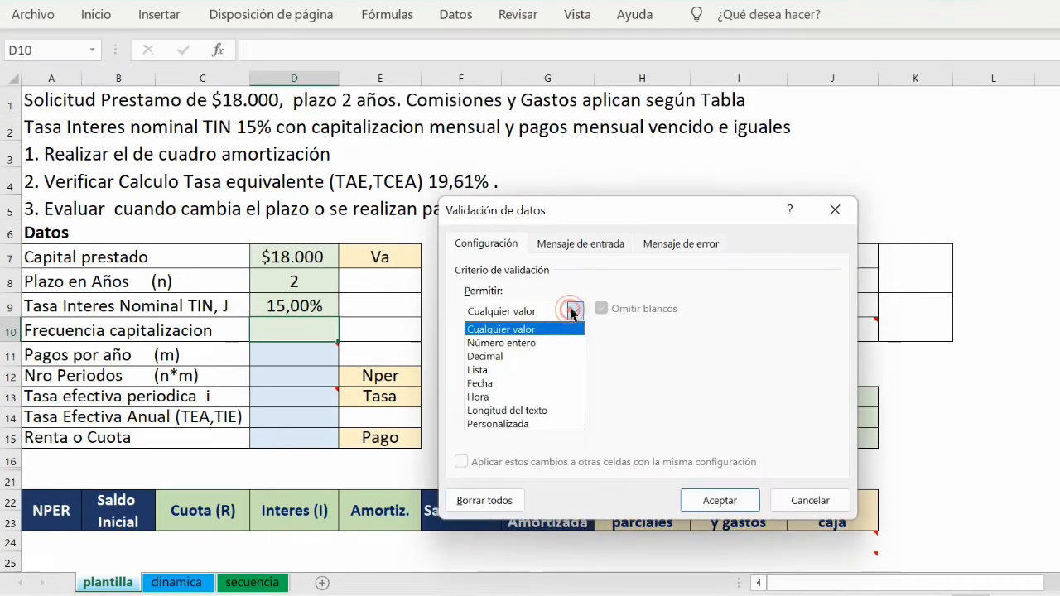
left_click(505, 370)
left_click(505, 392)
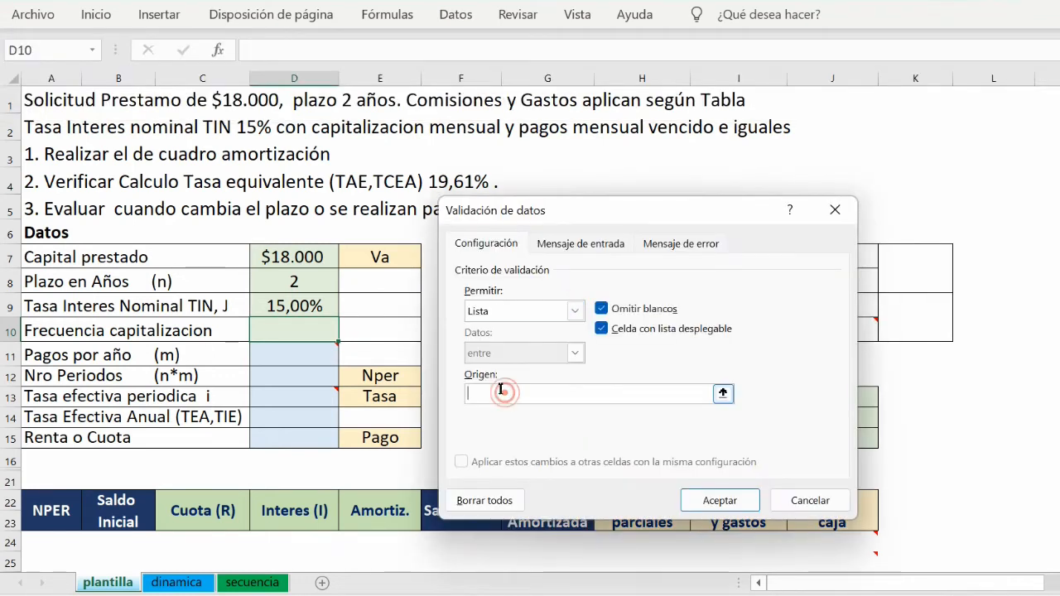
left_click_drag(903, 582, 990, 592)
left_click_drag(917, 257, 932, 379)
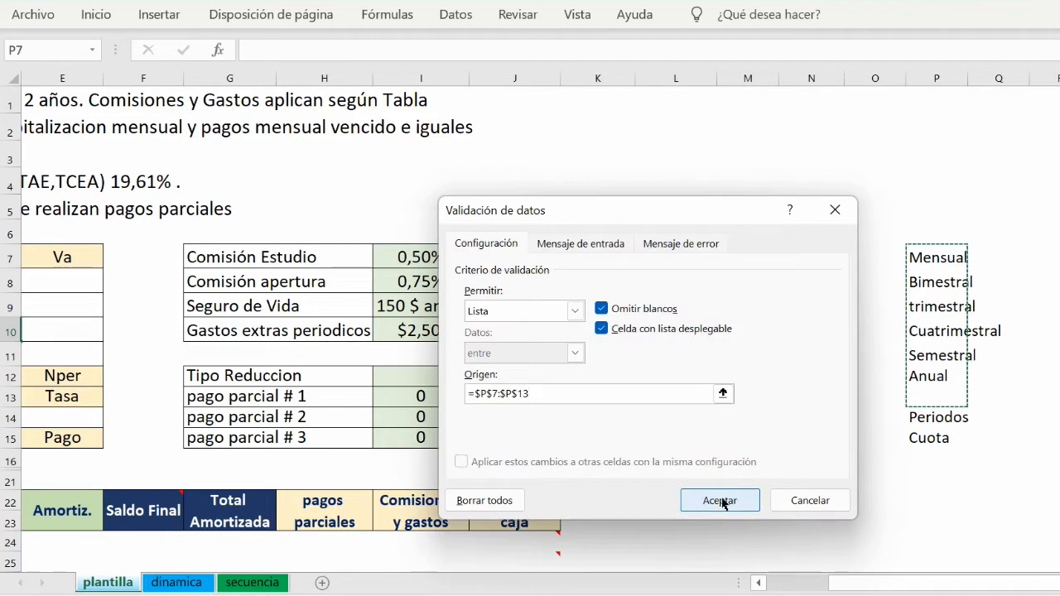
left_click(720, 500)
- Choose Mensual as the capitalization frequency in D10 from its validation list
left_click_drag(907, 585, 846, 584)
left_click_drag(783, 565, 783, 565)
left_click(346, 332)
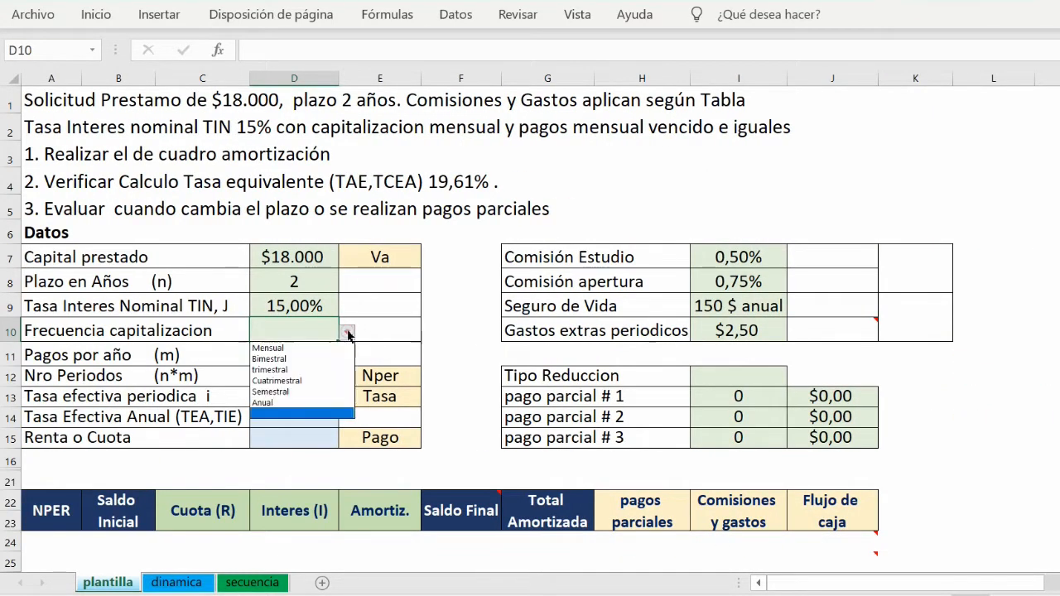
left_click(298, 348)
- Enter a nested SI formula in D11 that converts the frequency in D10 to payments per year, such as 12 for Mensual and 6 for Bimestral
mouse_move(295, 346)
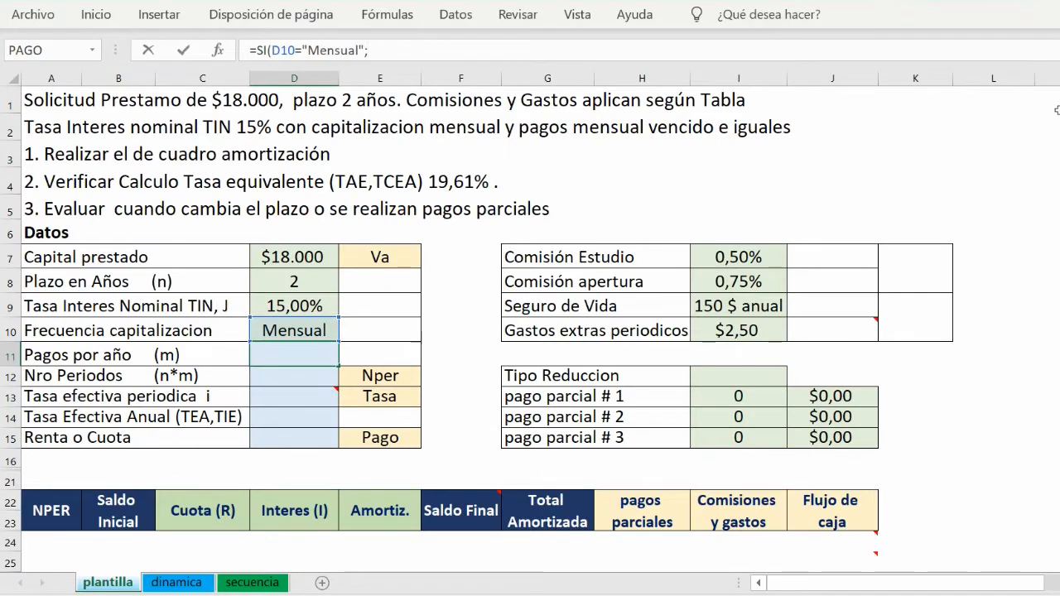
mouse_move(258, 346)
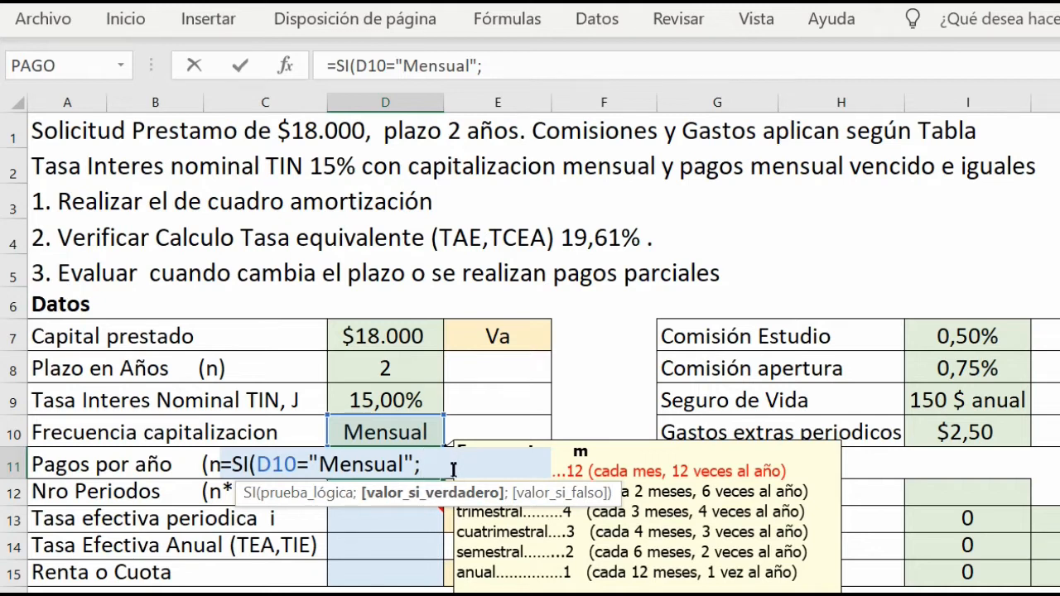
type("12:S")
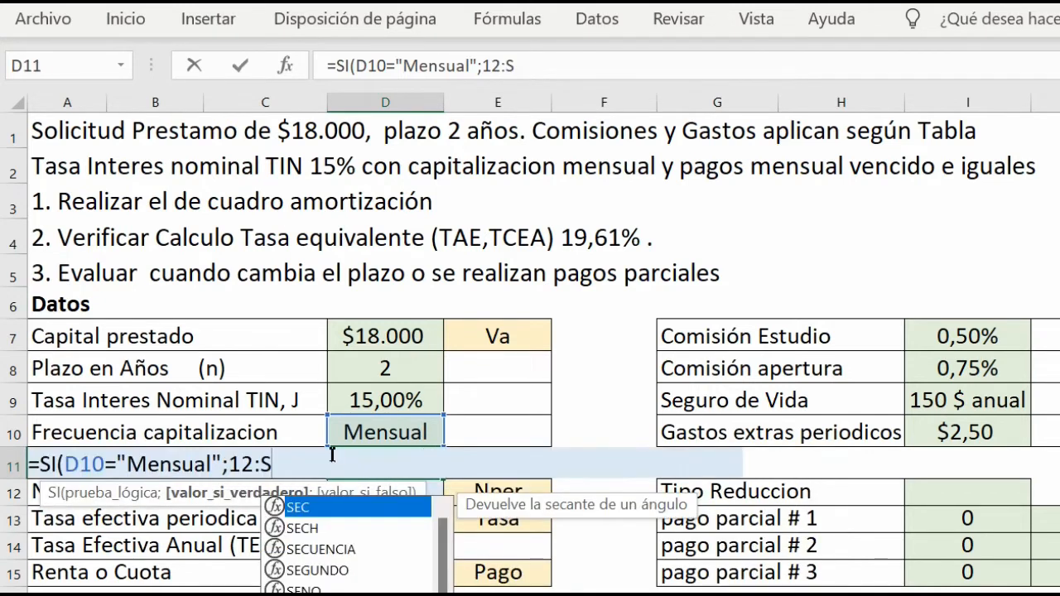
type("I")
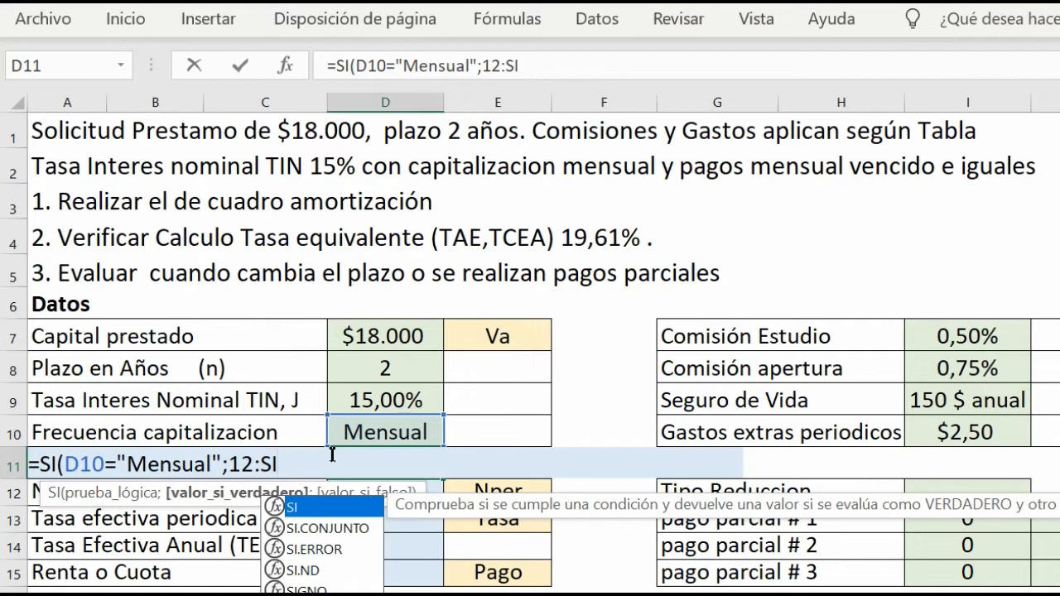
type("(")
left_click(380, 431)
type("=\"Bimestral\";6")
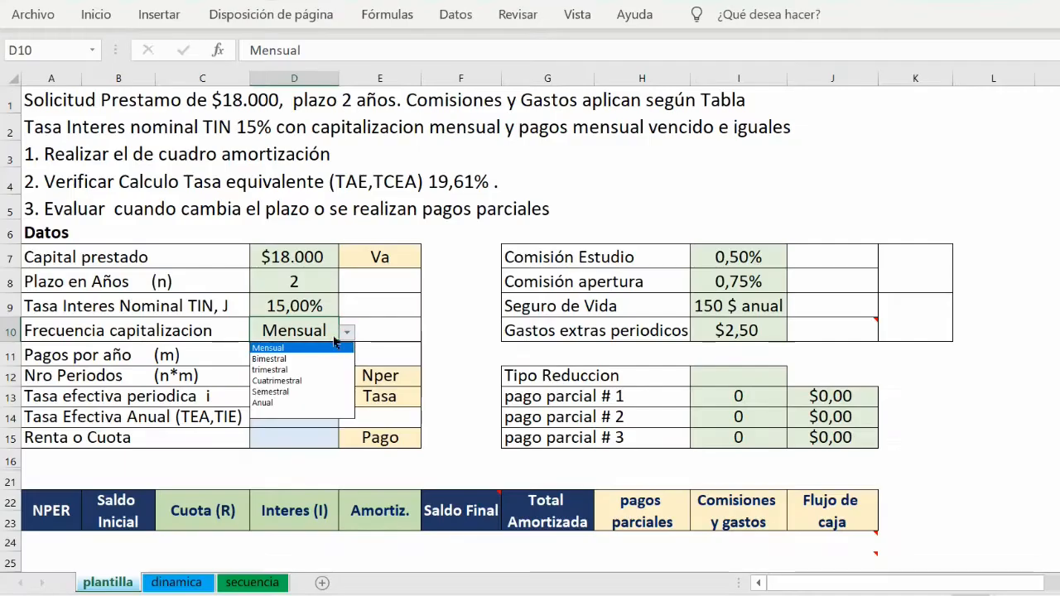
- Test the payments-per-year formula by switching the capitalization frequency to Bimestral, to trimestral and back to Mensual
left_click(373, 364)
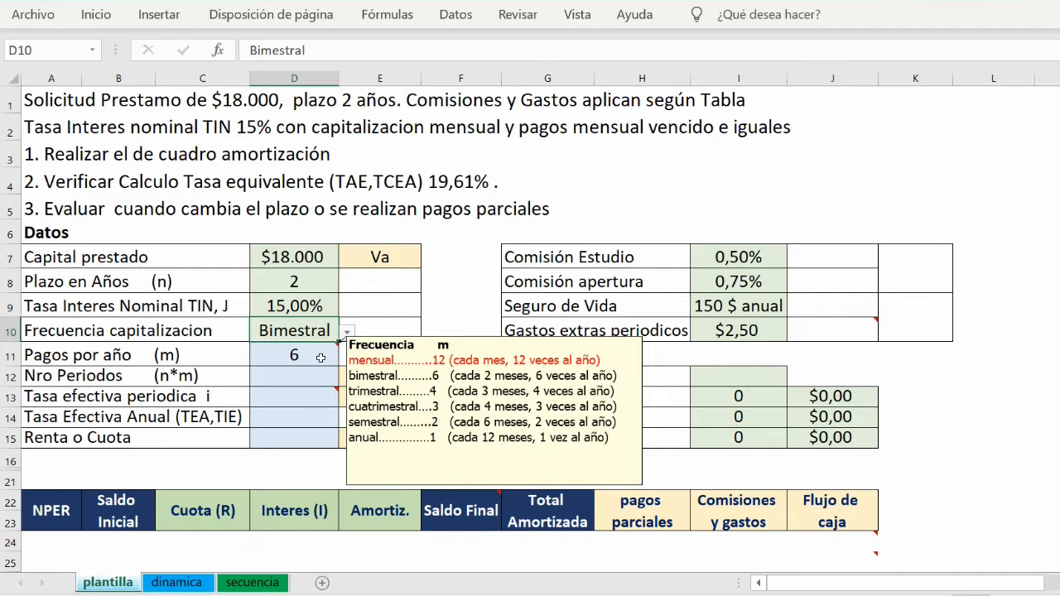
left_click(346, 331)
left_click(305, 366)
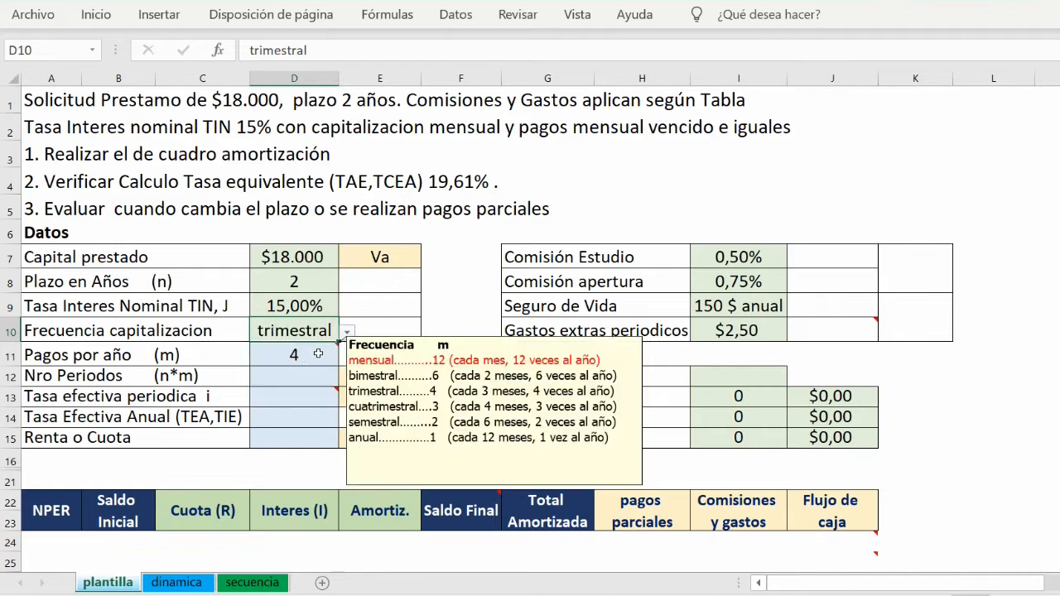
left_click(347, 331)
left_click(300, 343)
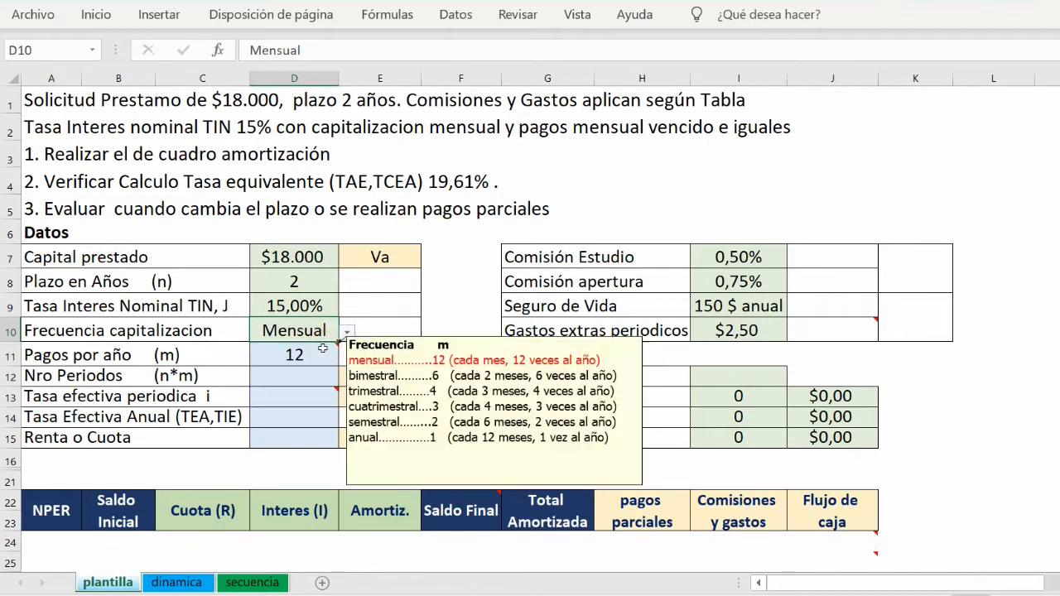
- Calculate the number of periods in D12 with =D8*D11, the term in years times the payments per year
left_click(303, 372)
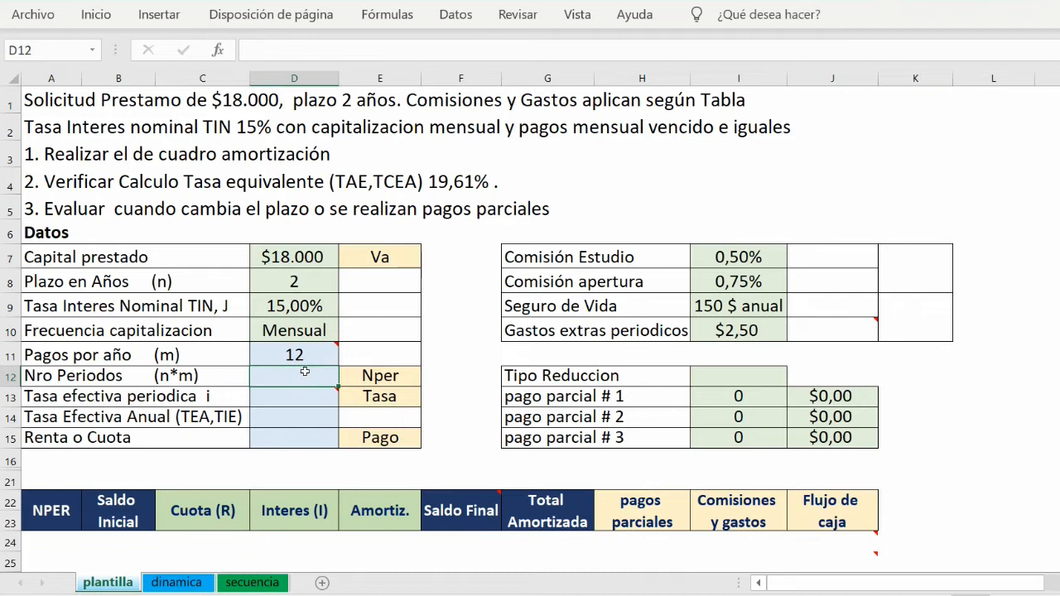
type("=")
left_click(283, 279)
type("*")
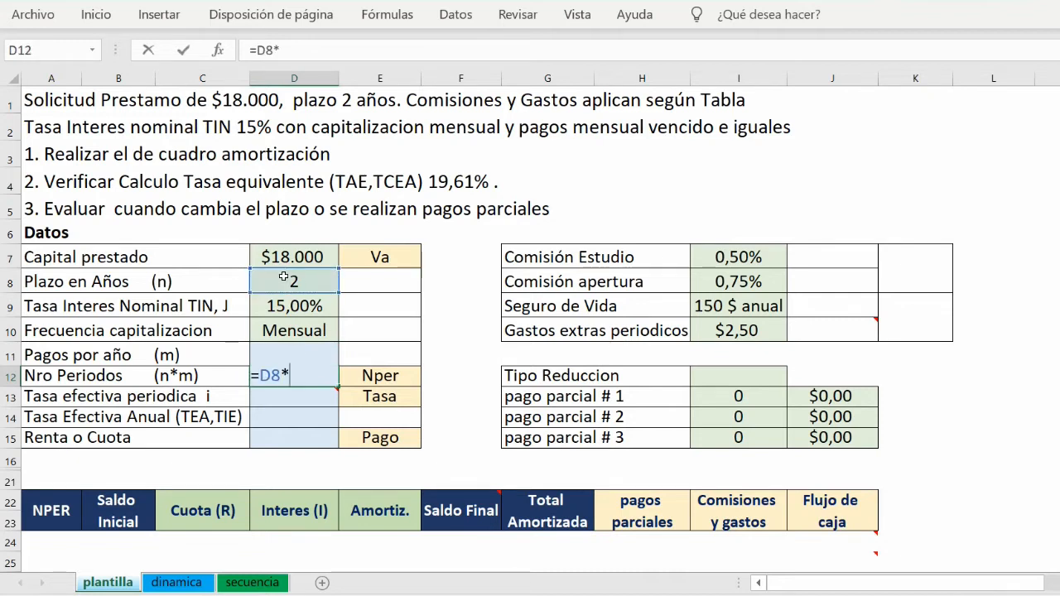
left_click(311, 352)
key("Return")
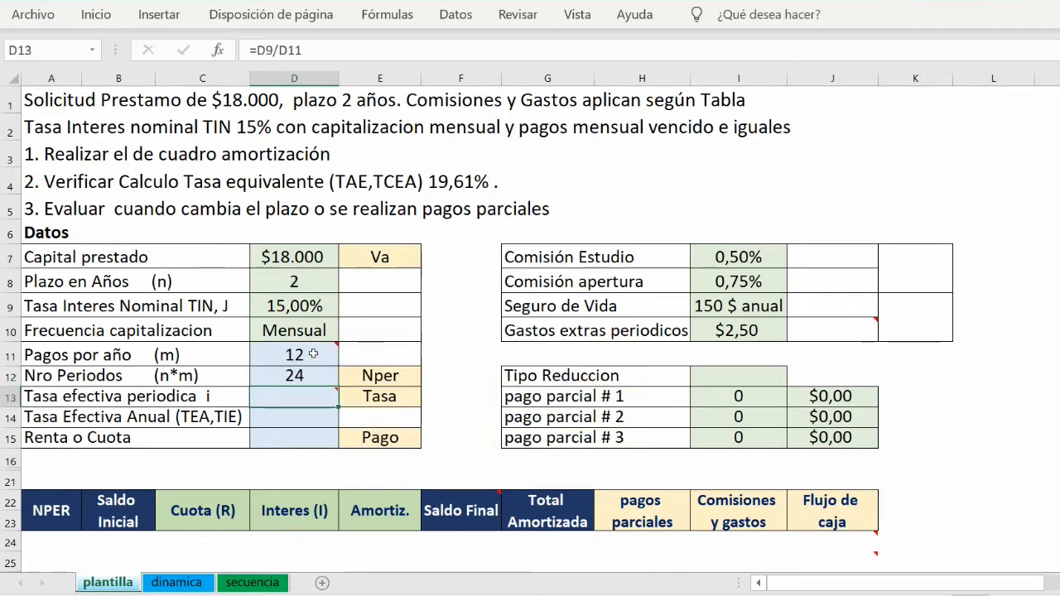
- Calculate the periodic effective rate in D13 with =D9/D11
mouse_move(287, 393)
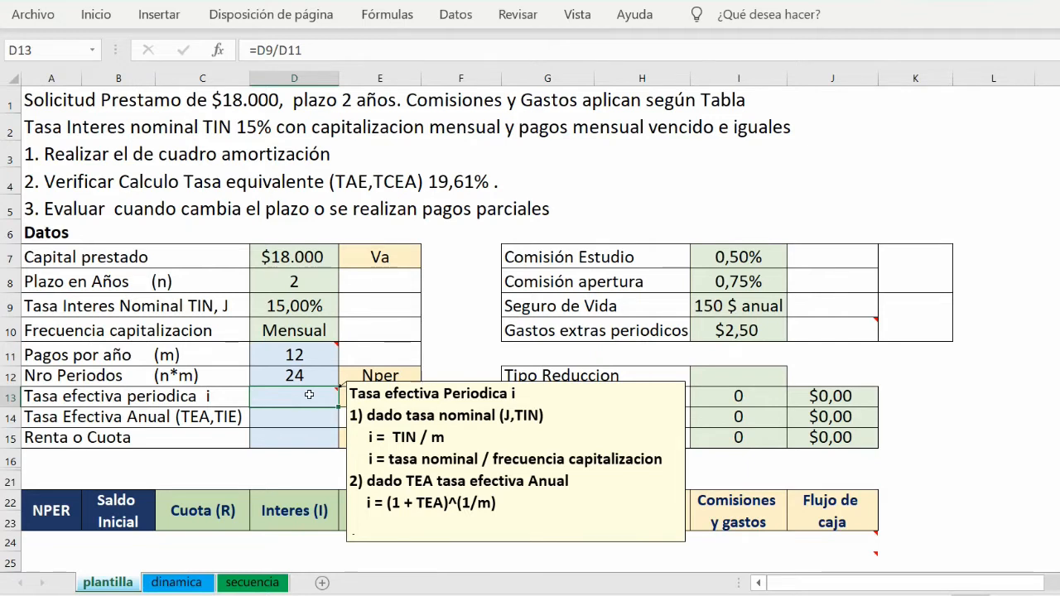
double_click(316, 389)
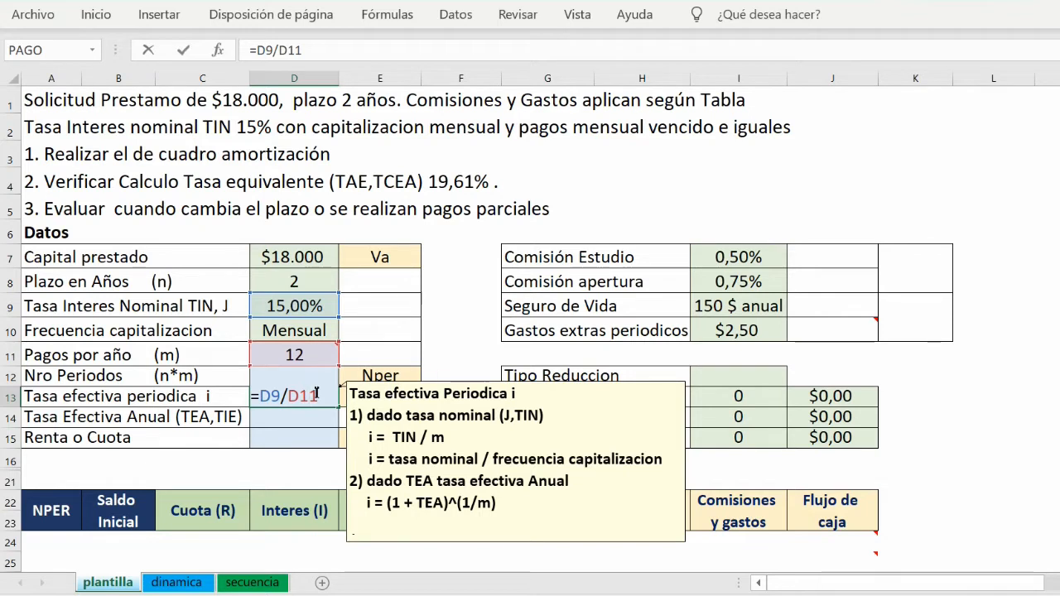
key("ctrl+Return")
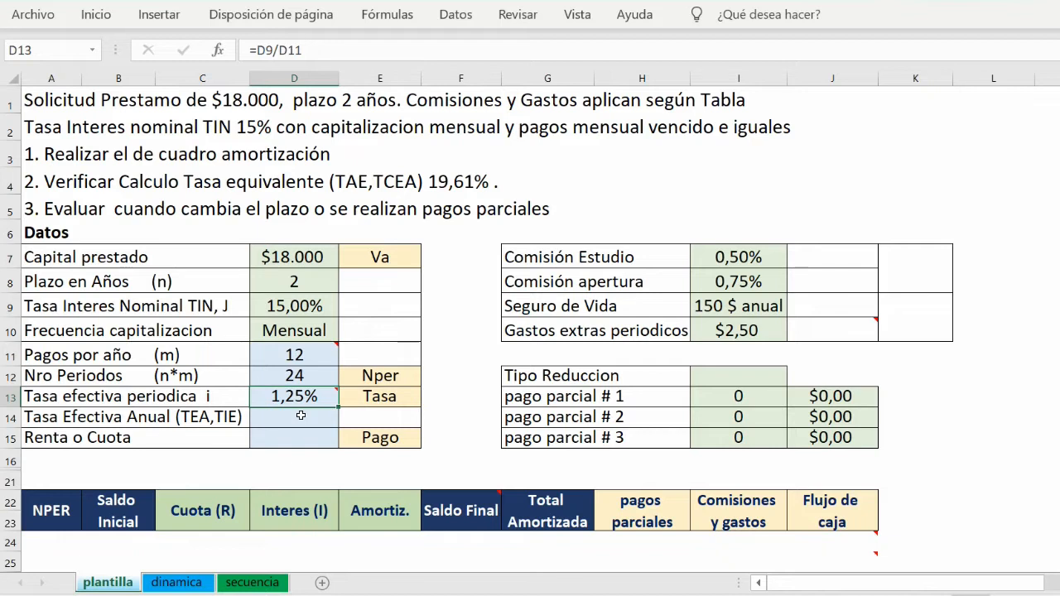
- Calculate the effective annual rate (TEA) in D14 with =(1+D13)^D11-1
double_click(301, 415)
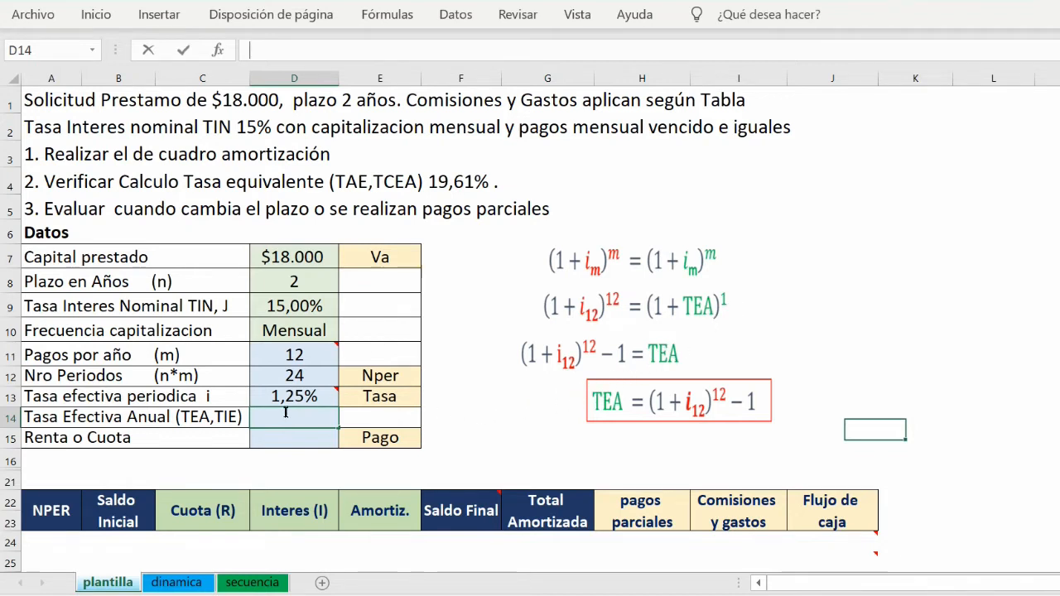
type("=(1+")
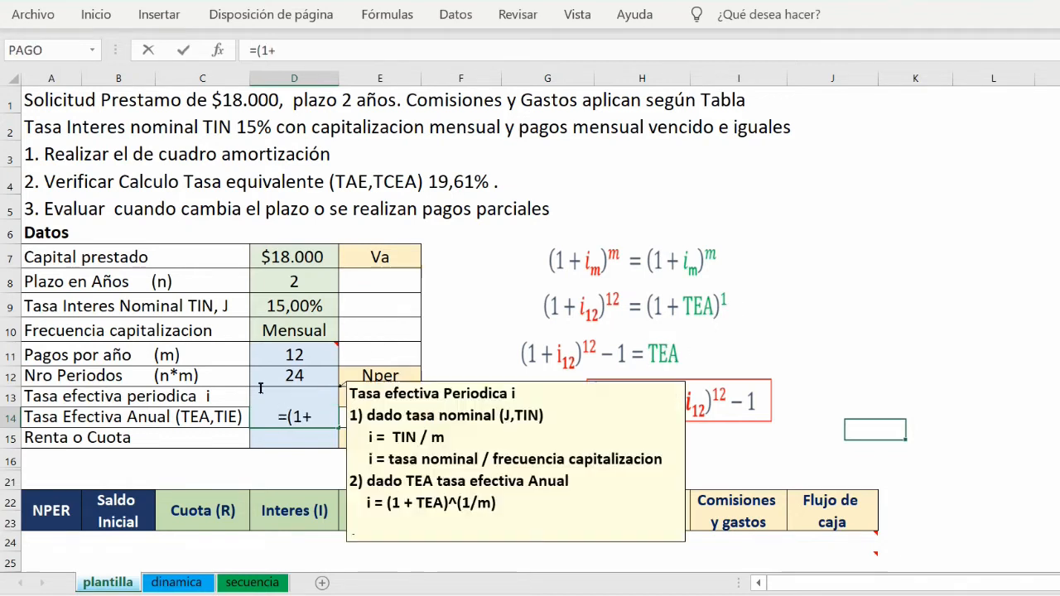
left_click(260, 389)
type("^D11")
mouse_move(302, 353)
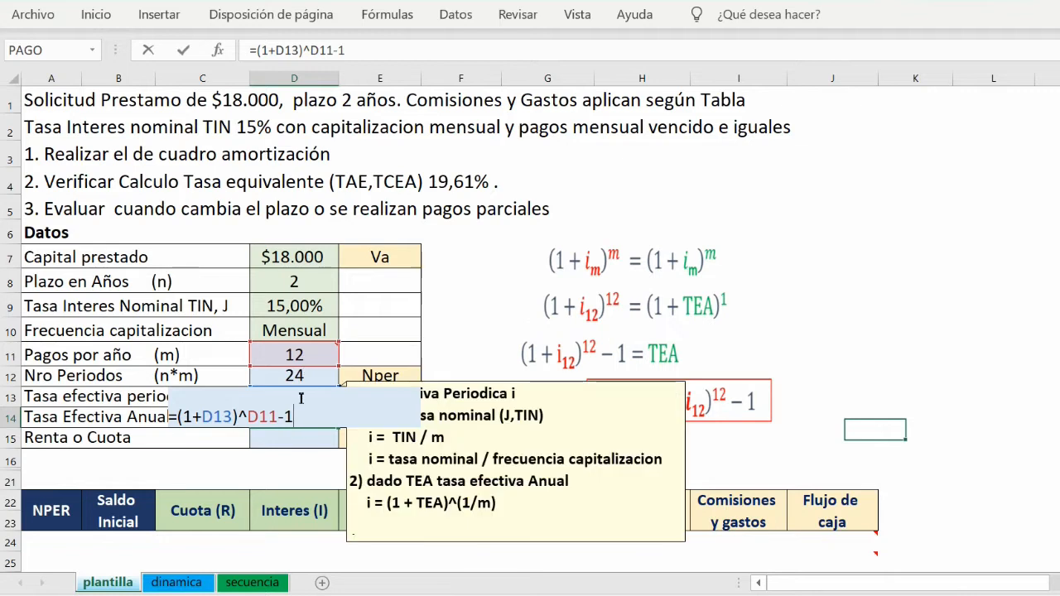
key("Return")
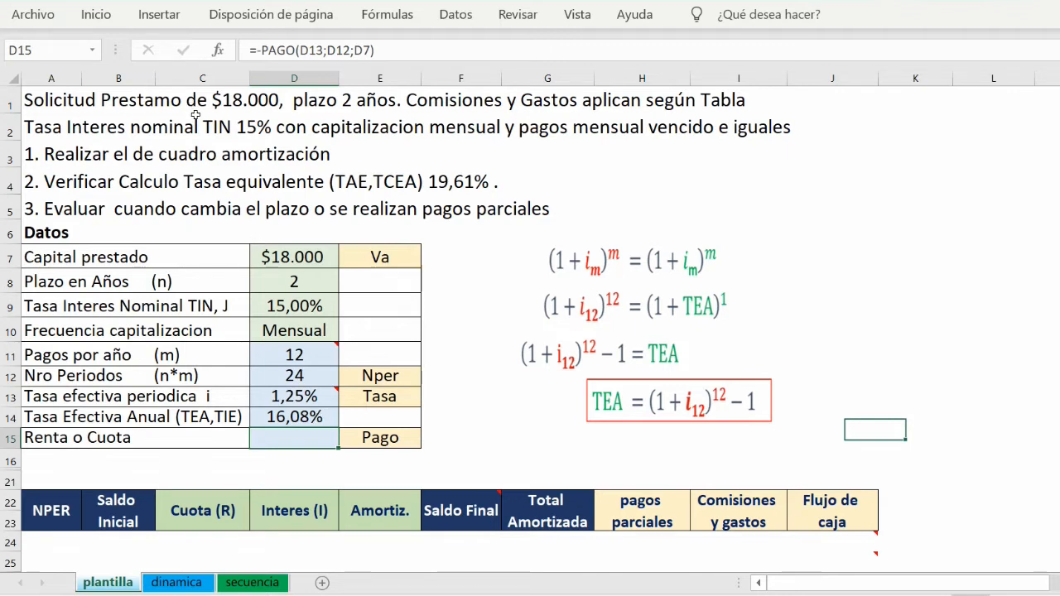
- Clear the Renta o Cuota cell D15 and insert the financial function PAGO in it
key("Delete")
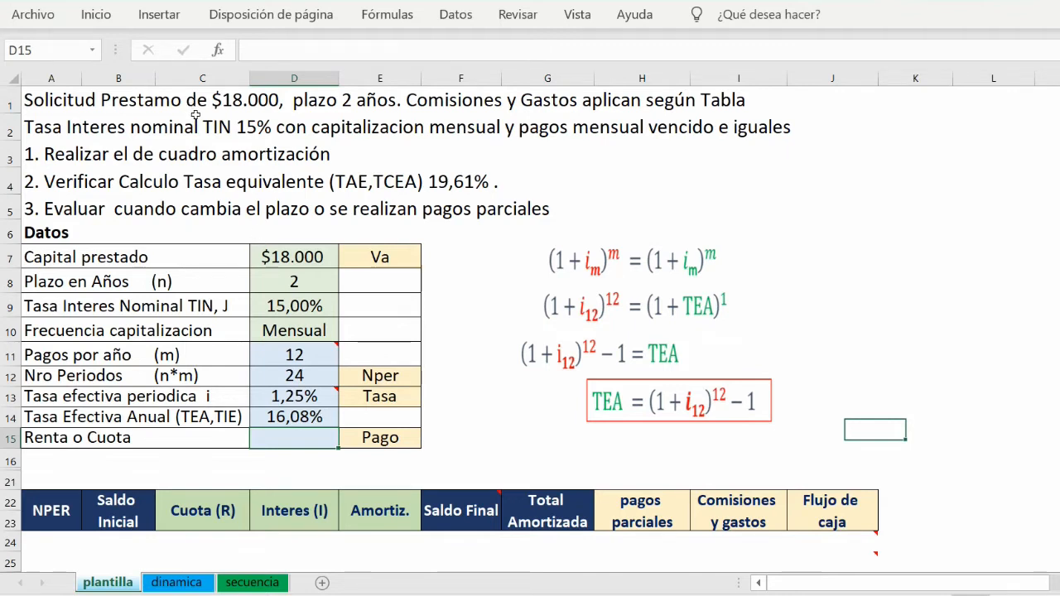
left_click(95, 12)
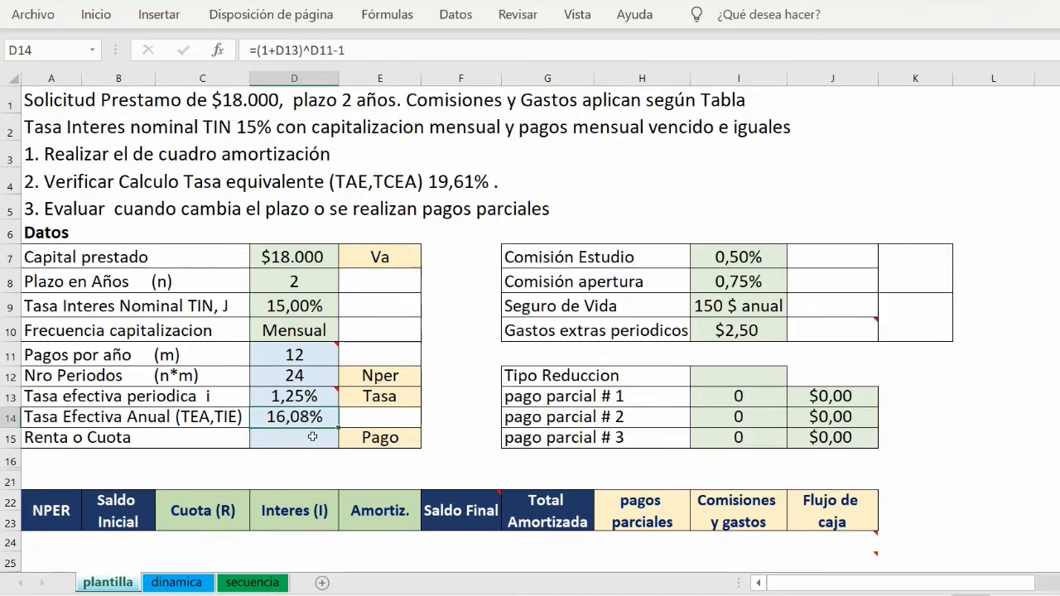
left_click(312, 437)
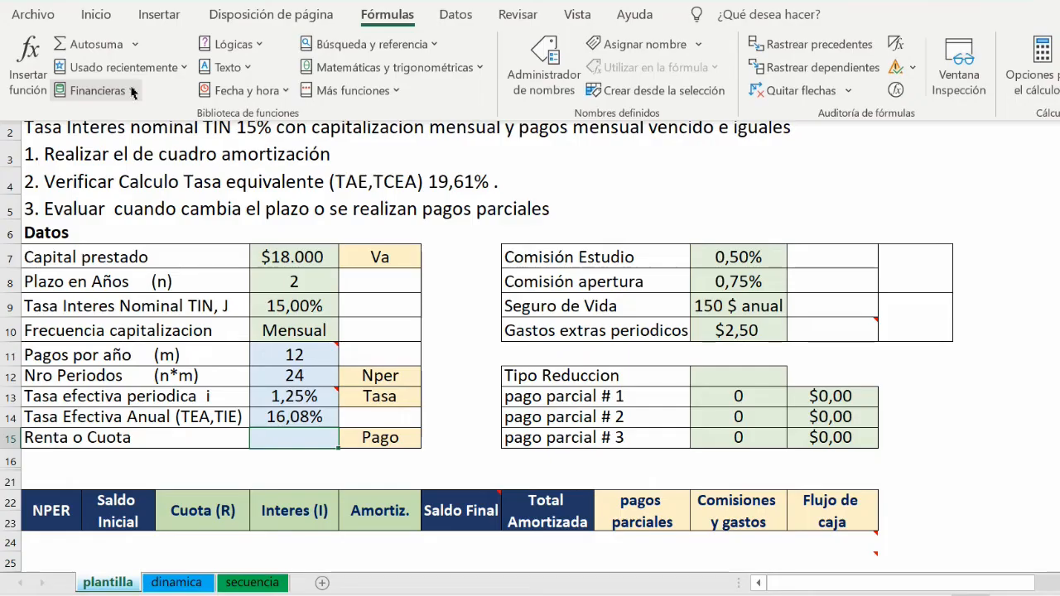
left_click(98, 90)
scroll(116, 350, "down", 5)
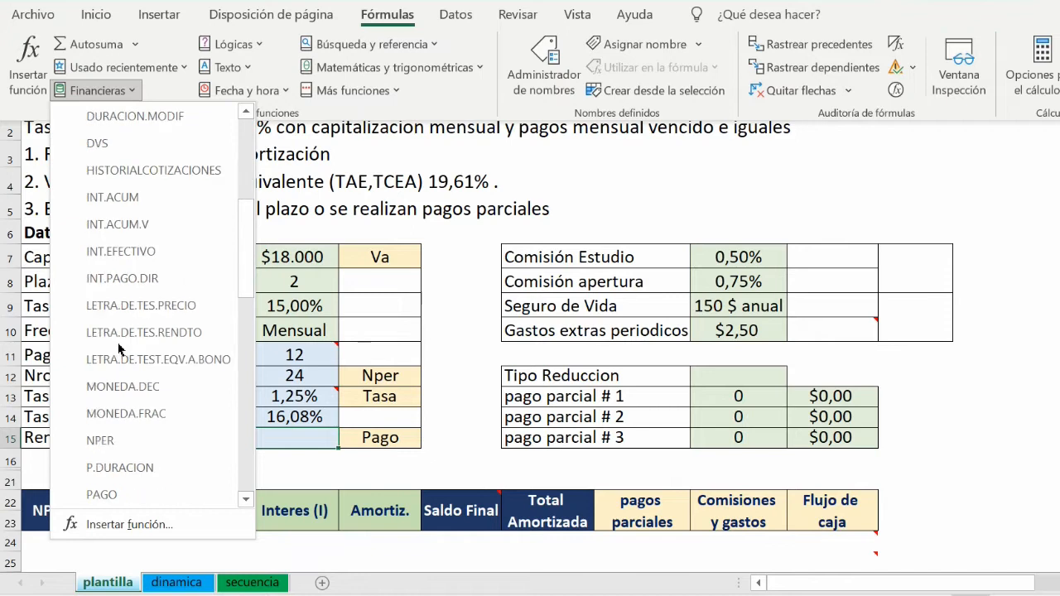
left_click(102, 413)
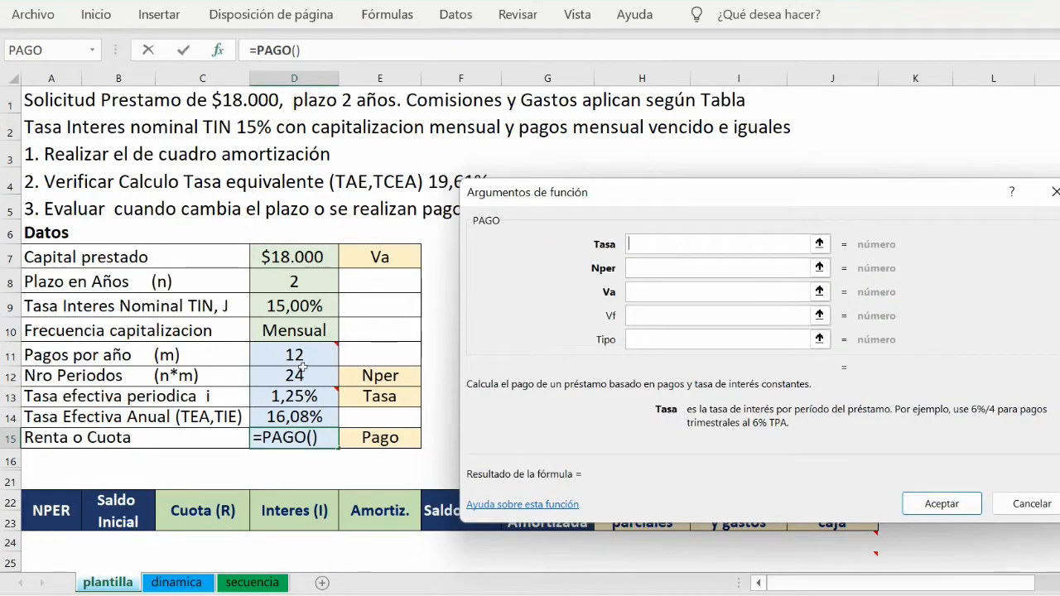
- Set the PAGO arguments to D13 for Tasa, D12 for Nper and D7 for Va, leaving Vf and Tipo empty
left_click(289, 397)
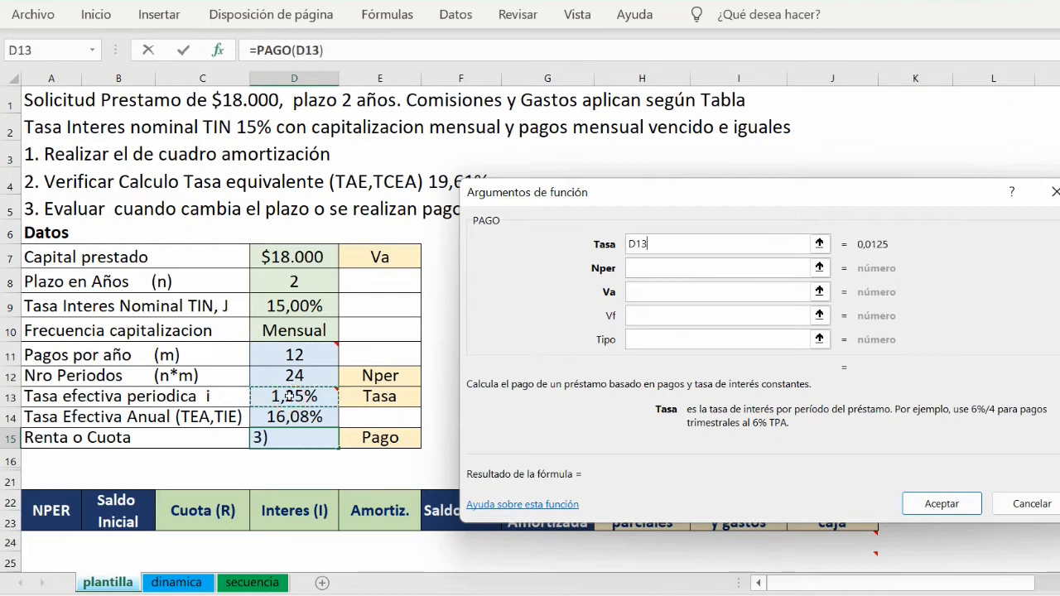
left_click(630, 261)
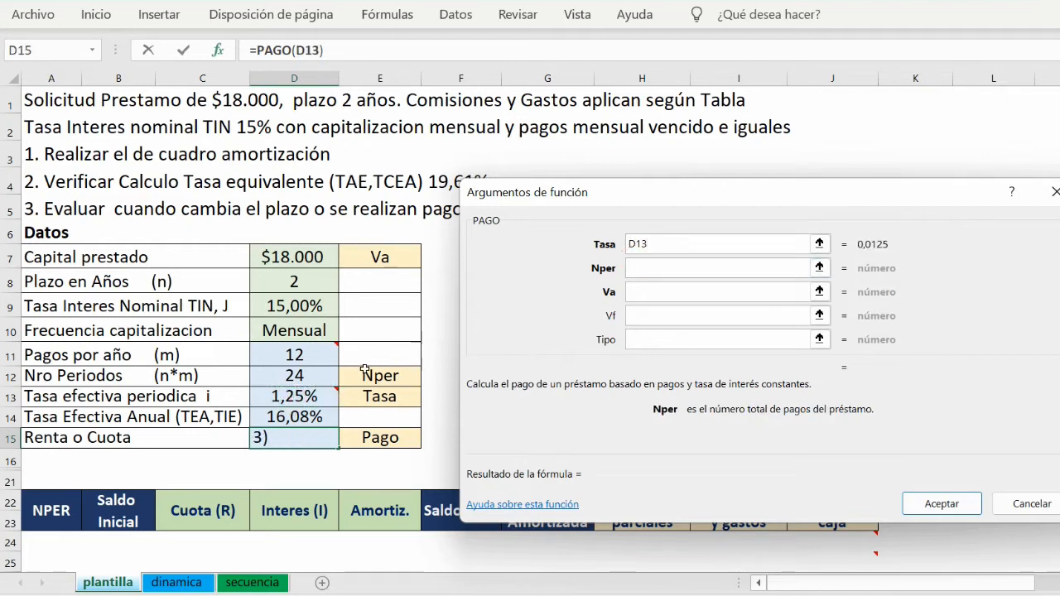
left_click(336, 375)
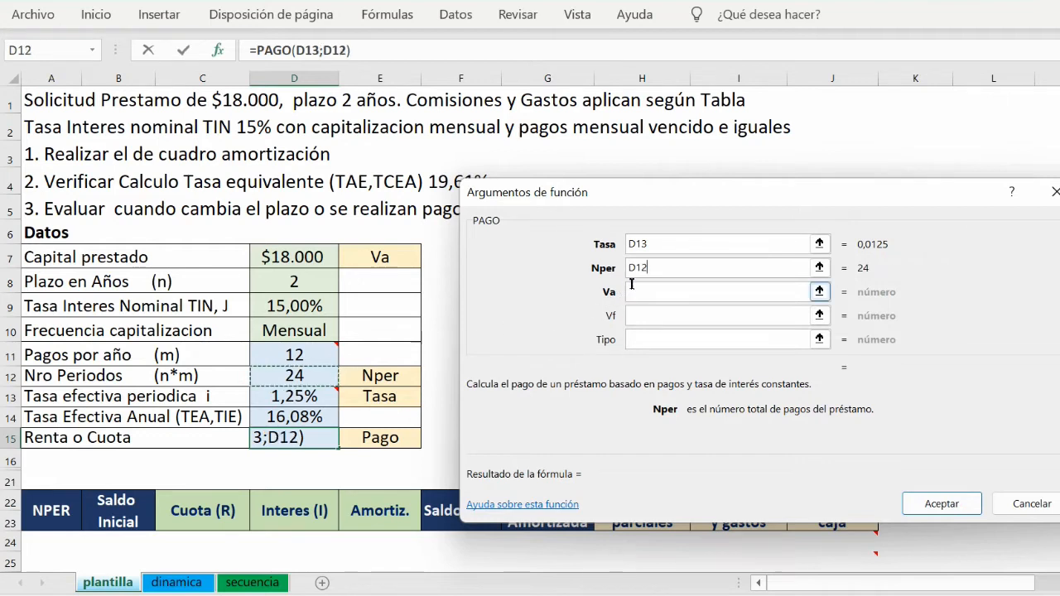
left_click(632, 285)
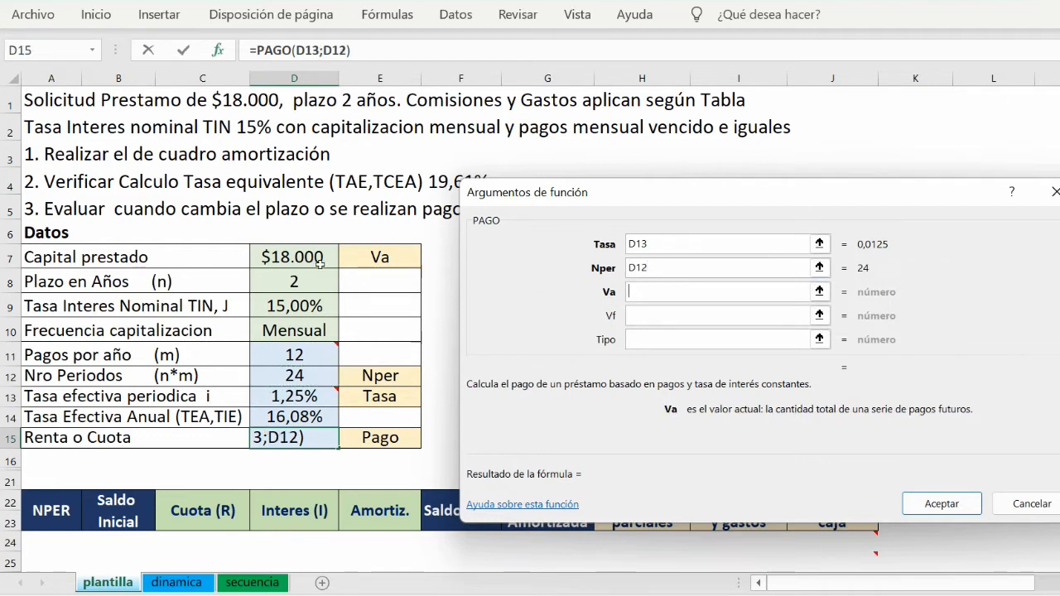
left_click(293, 256)
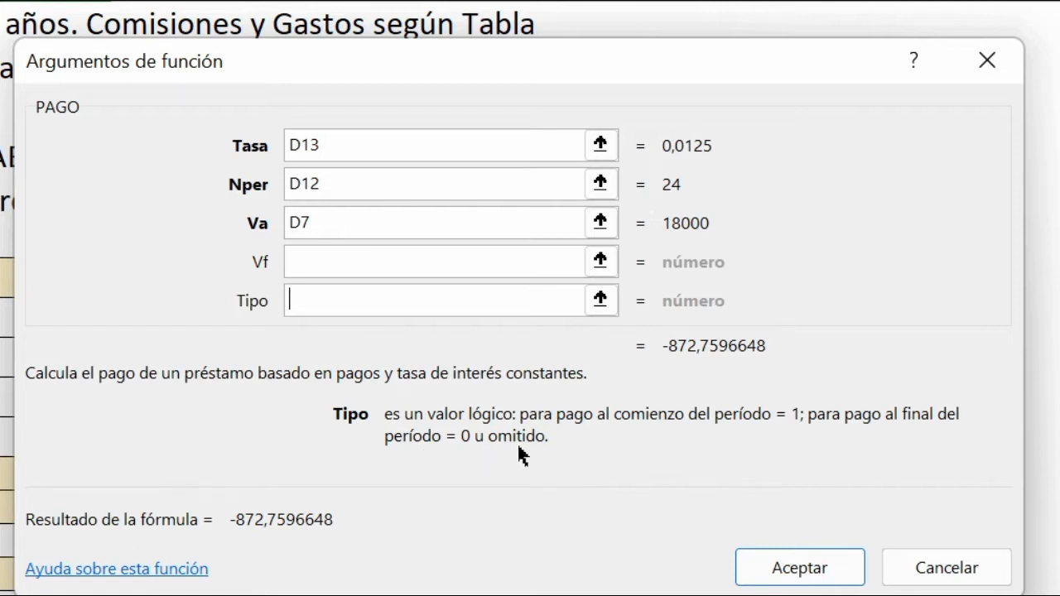
left_click(795, 567)
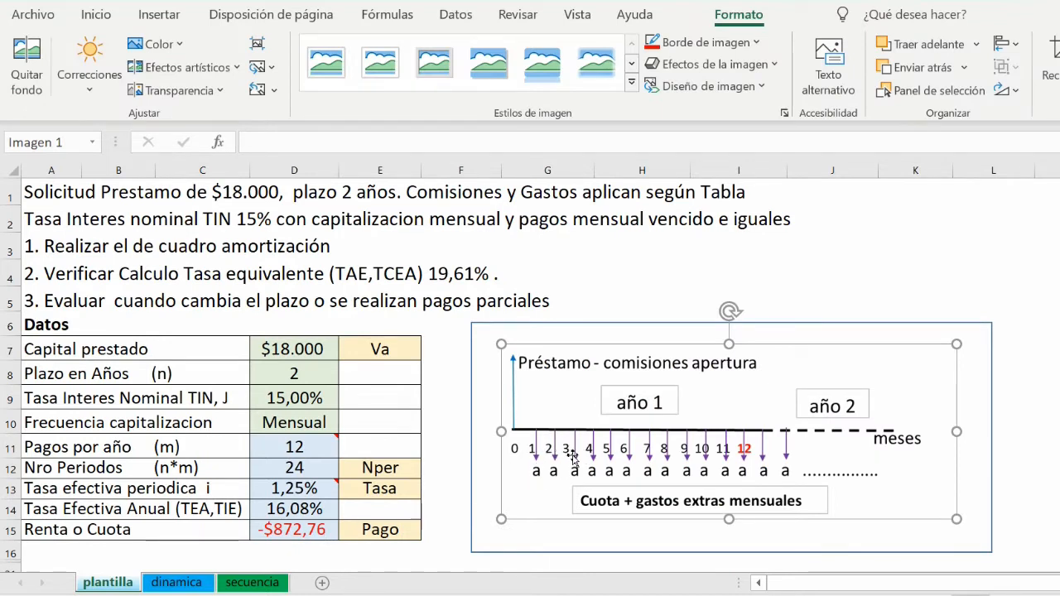
- Put a minus sign before PAGO in the D15 formula and move the cash-flow diagram away from the commissions table
left_click(299, 526)
double_click(299, 526)
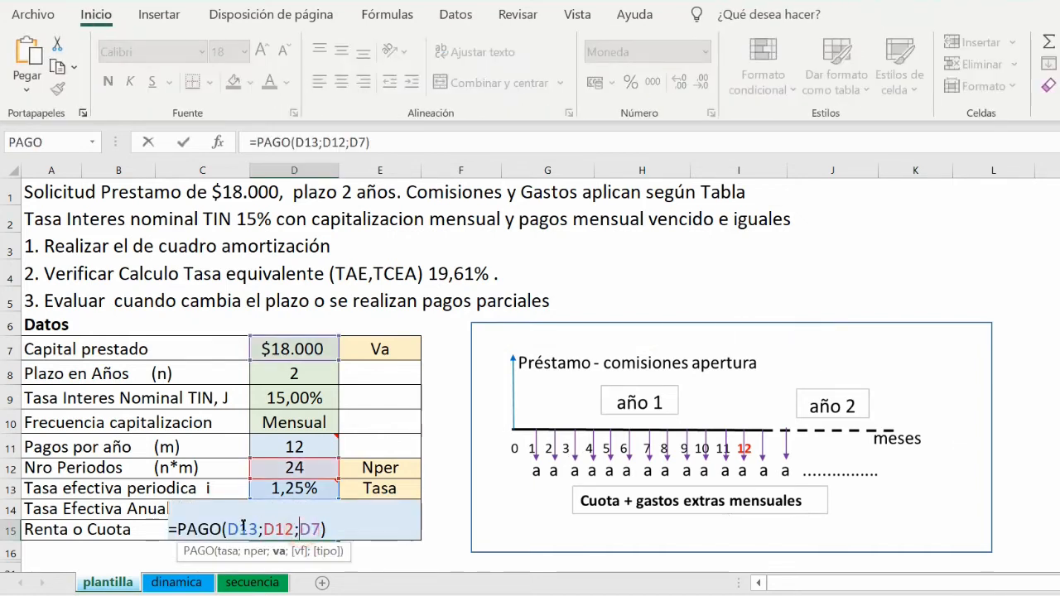
left_click(177, 528)
type("-")
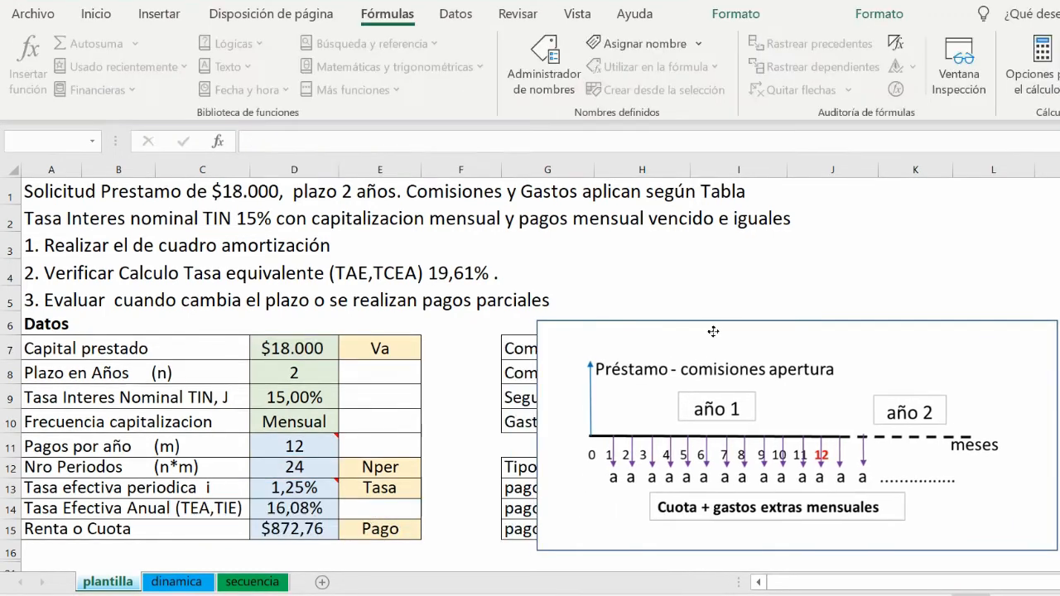
left_click_drag(778, 324, 987, 326)
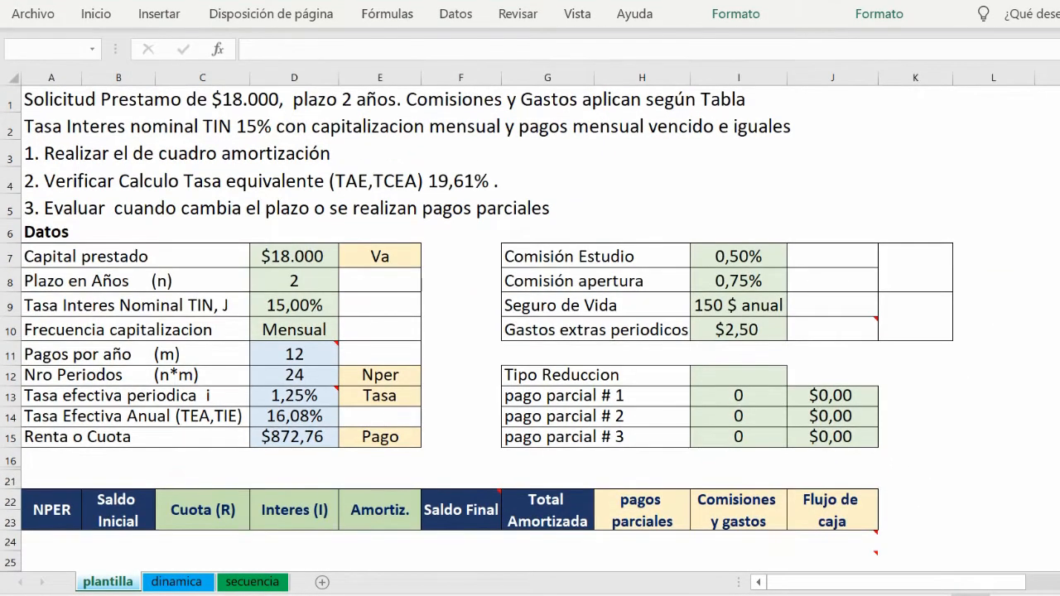
- Show the Comisión Estudio and Comisión apertura amounts in J7 and J8 with the formulas =I7*$D$7 and =I8*$D$7
left_click(850, 255)
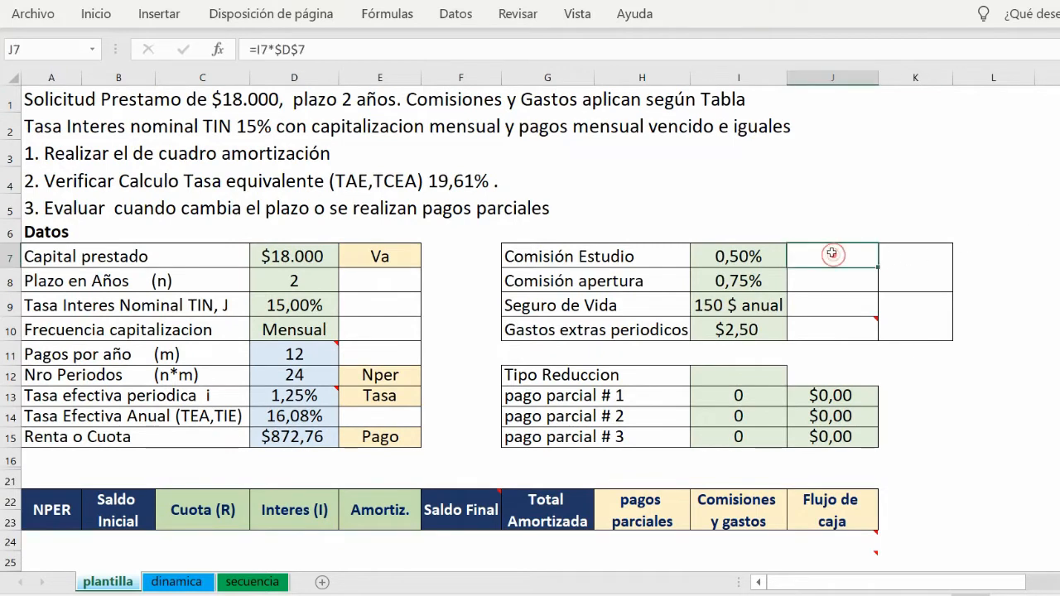
double_click(843, 255)
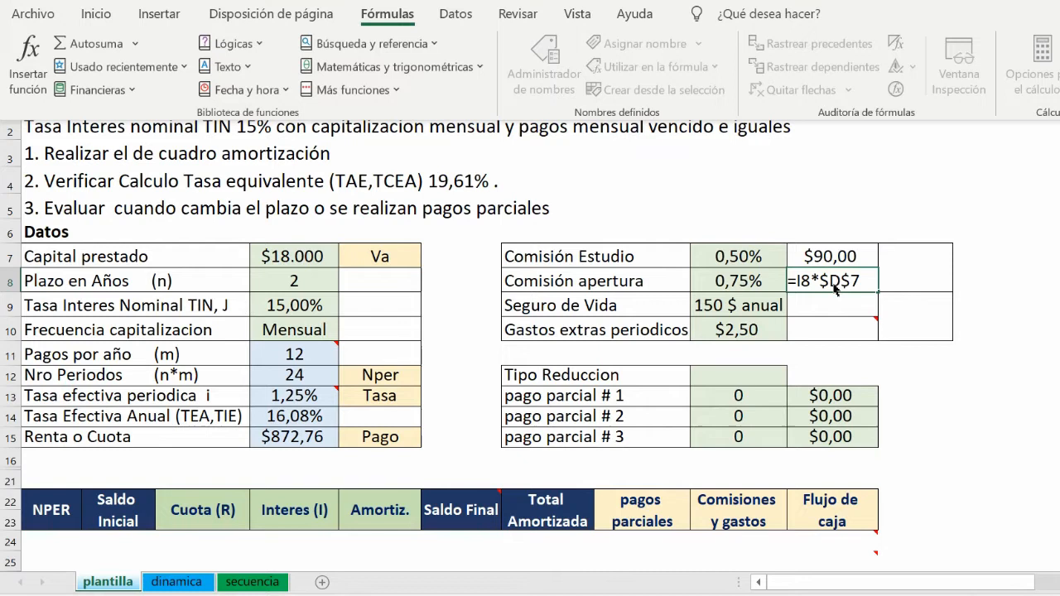
left_click(834, 285)
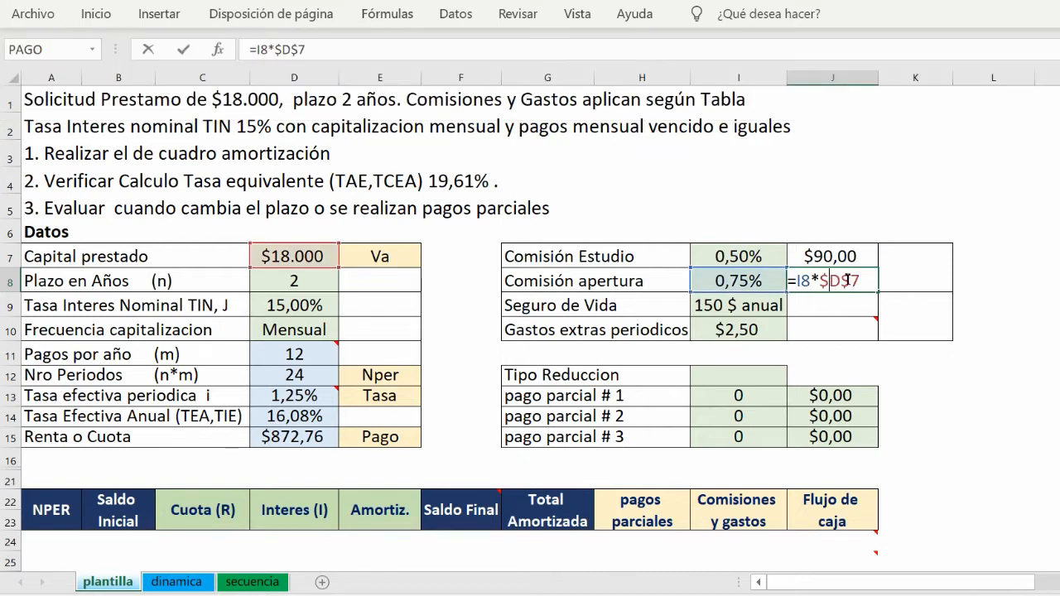
key("Return")
- Apply the black font colour to the merged commissions total cell K7:K8
left_click(915, 266)
left_click(96, 14)
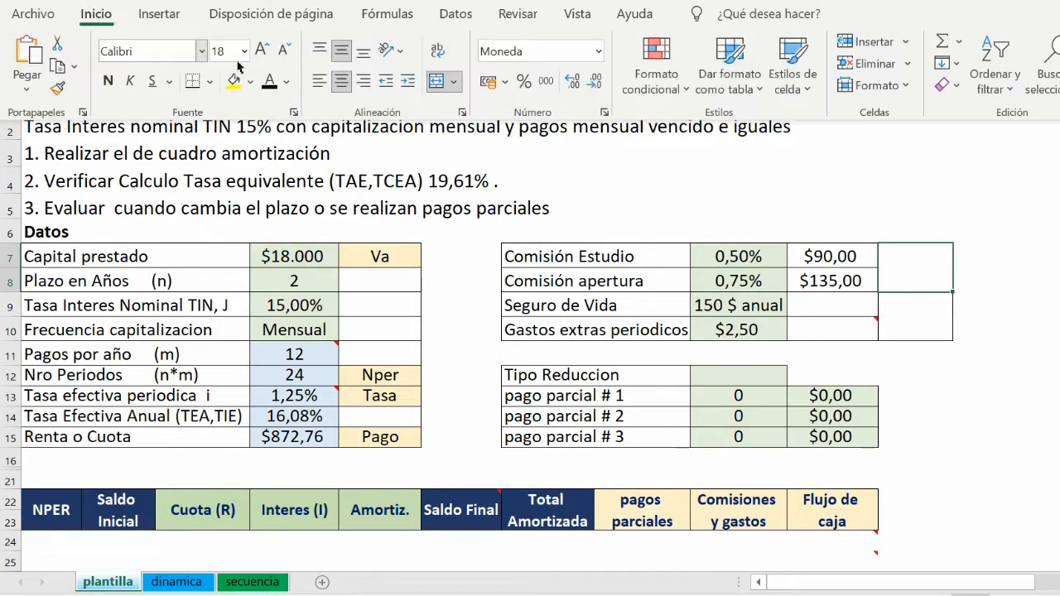
left_click(268, 83)
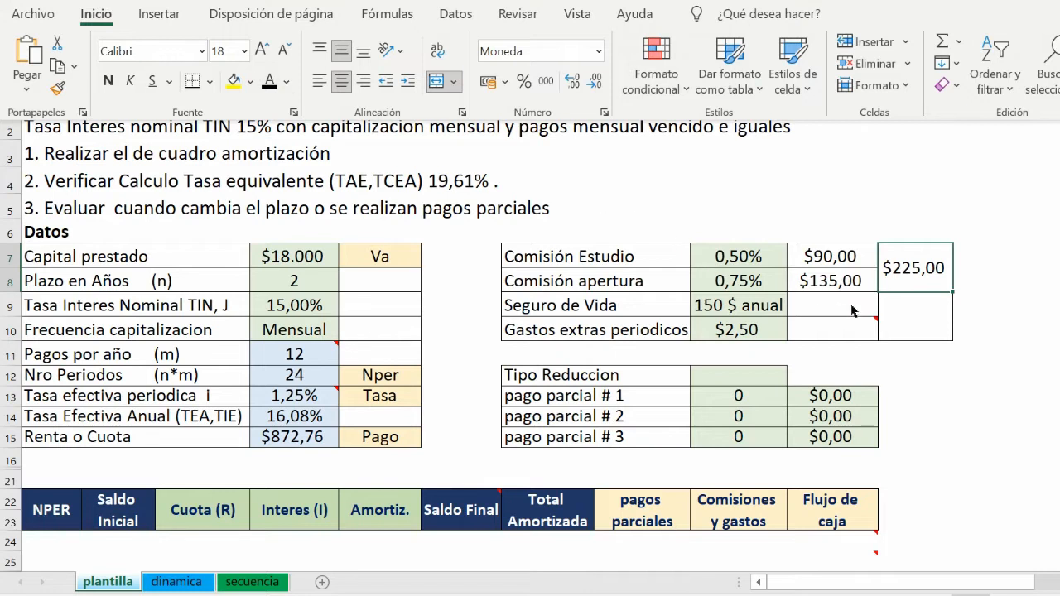
left_click(915, 278)
- Apply the black font colour to the Seguro de Vida amount in J9 and check its formula =I9/D11
left_click(736, 301)
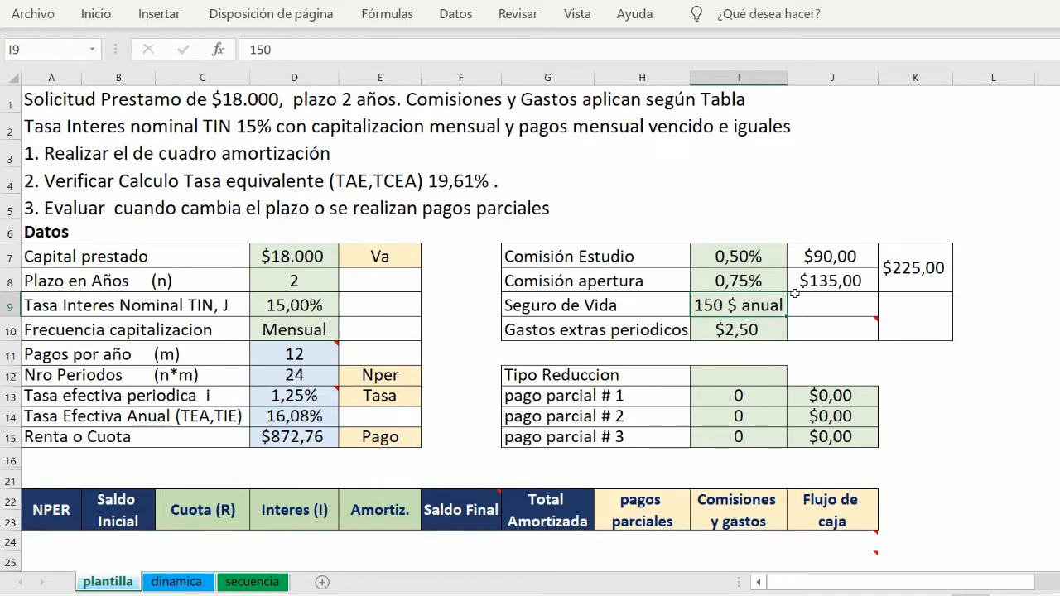
left_click(820, 306)
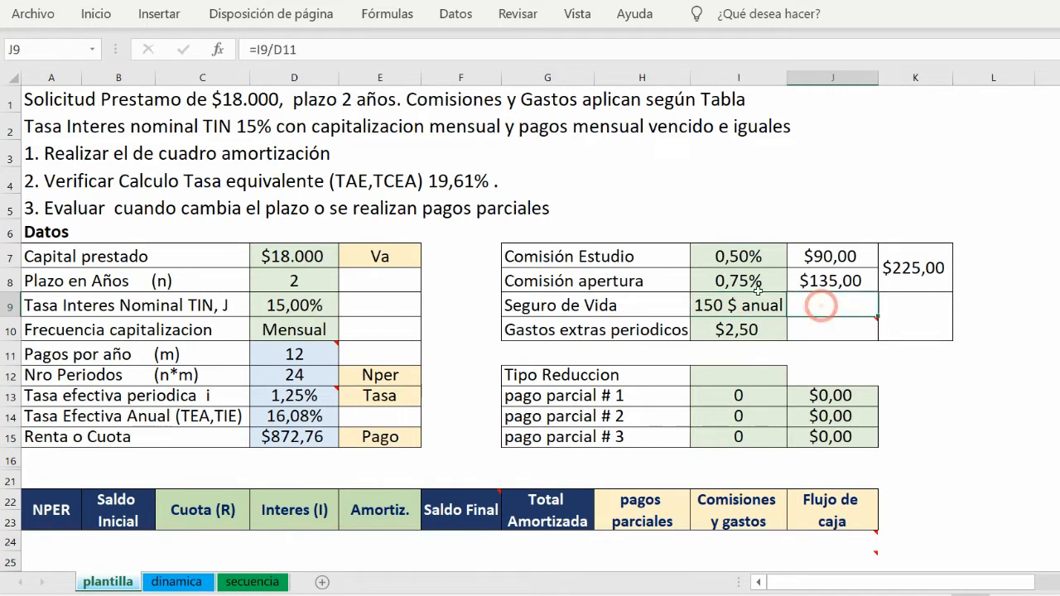
left_click(101, 14)
left_click(269, 80)
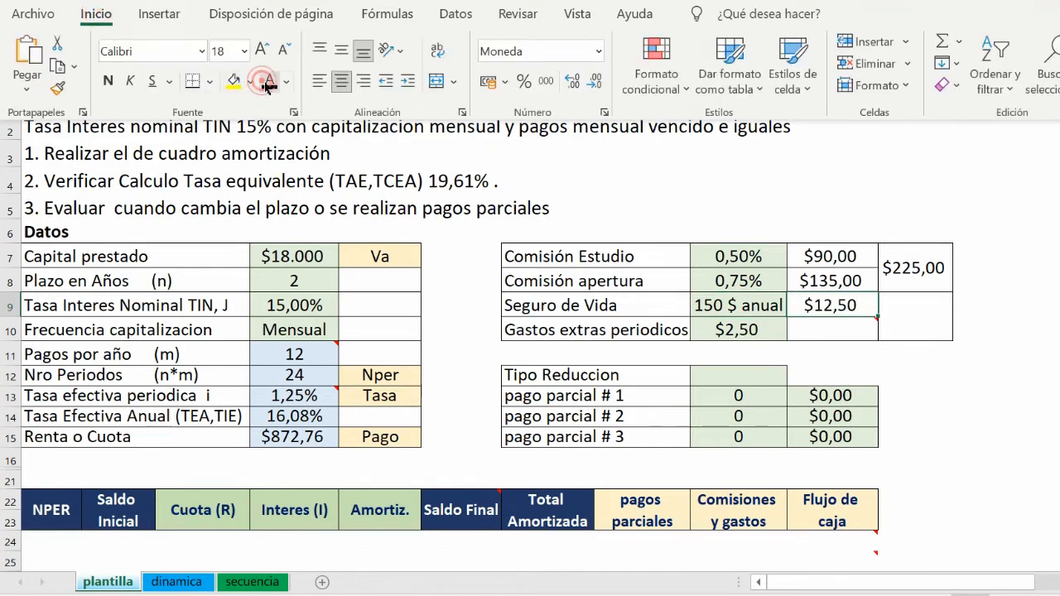
left_click(830, 309)
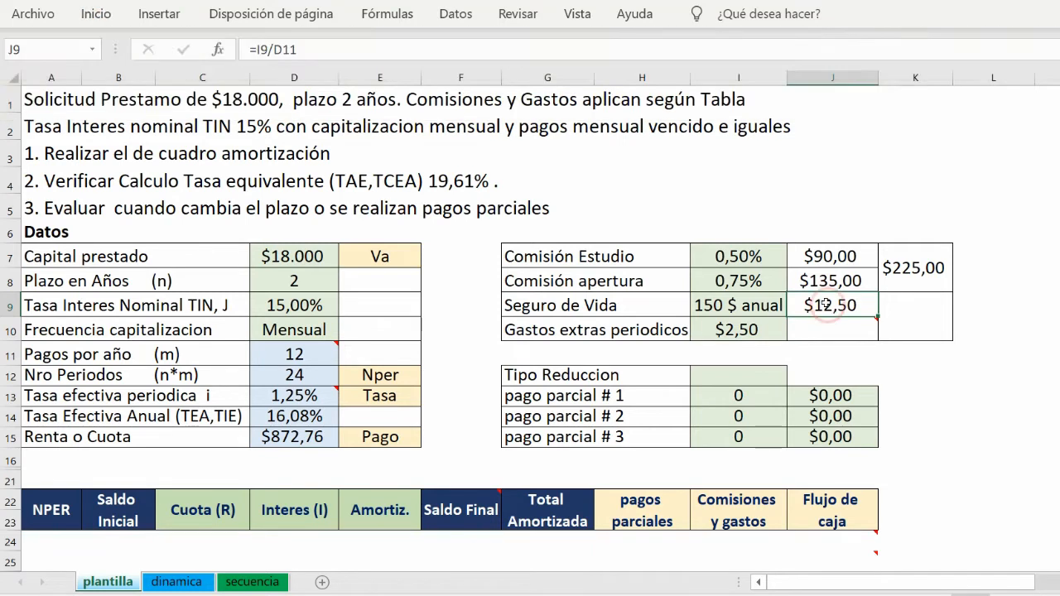
double_click(829, 305)
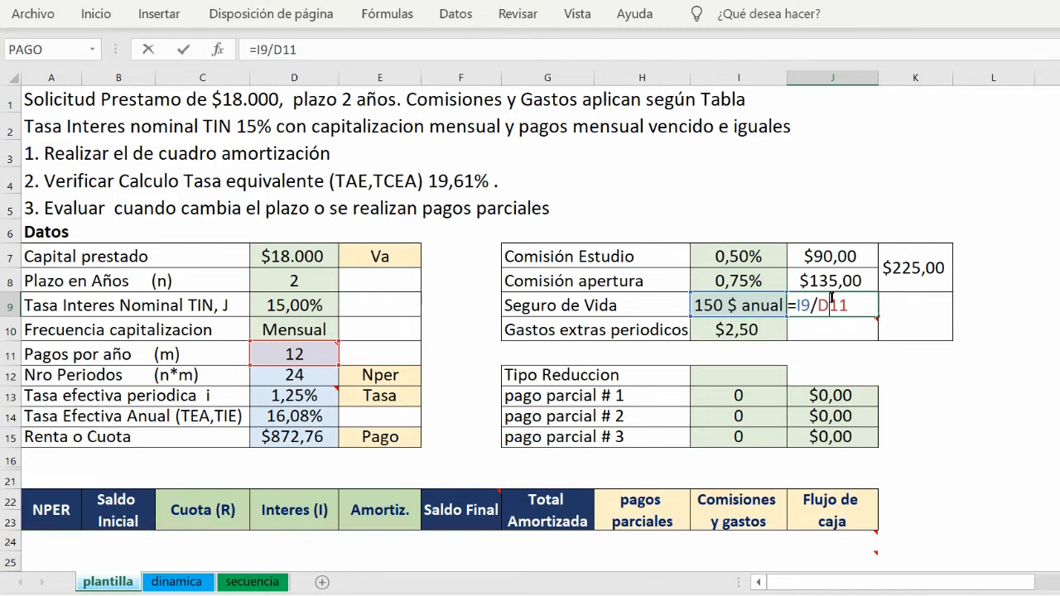
key("Return")
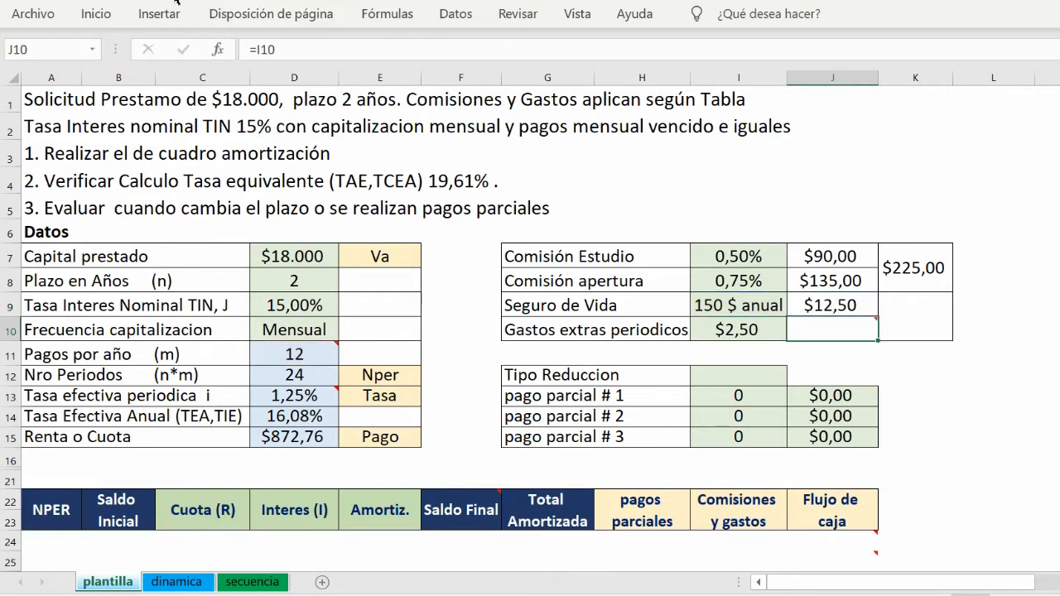
- Apply the black font colour to the Gastos extras periodicos amount in J10, which uses =I10
left_click(96, 13)
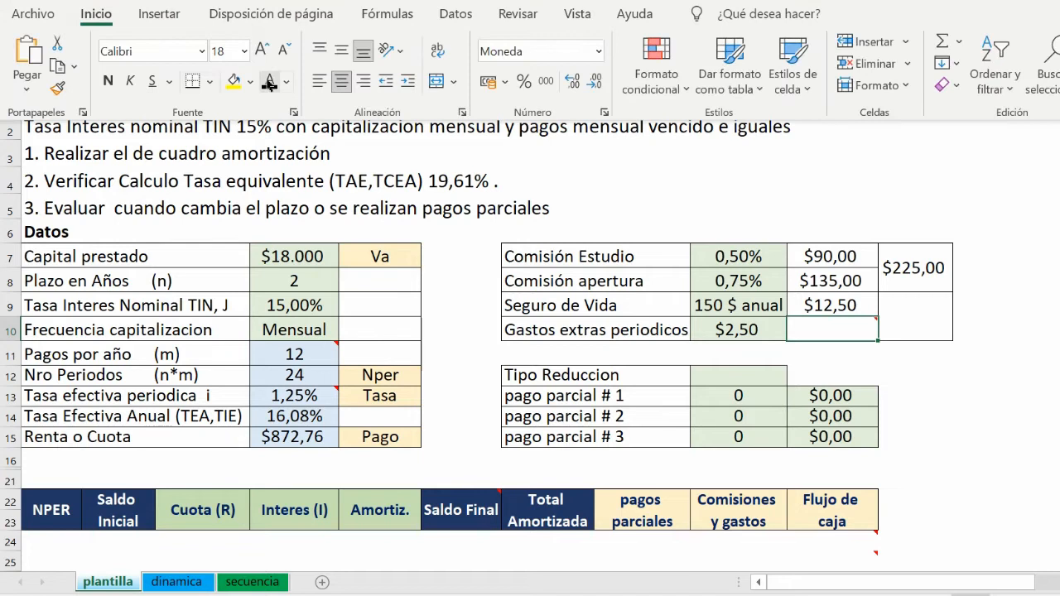
left_click(270, 85)
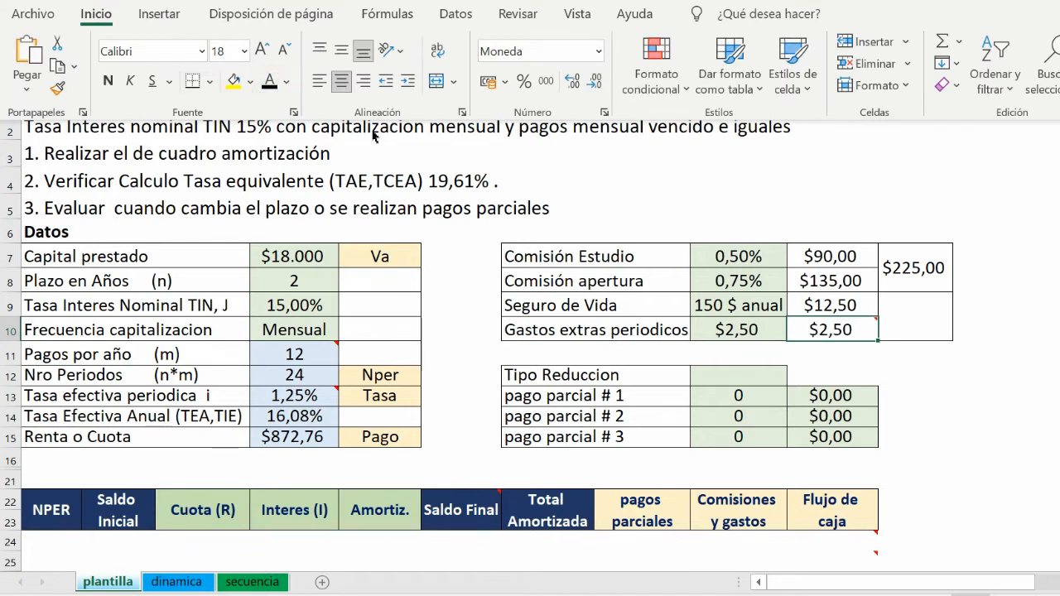
mouse_move(819, 329)
- Add a list data validation to the Tipo Reduccion cell I12 with =$P$14:$P$16 as its source
left_click(738, 375)
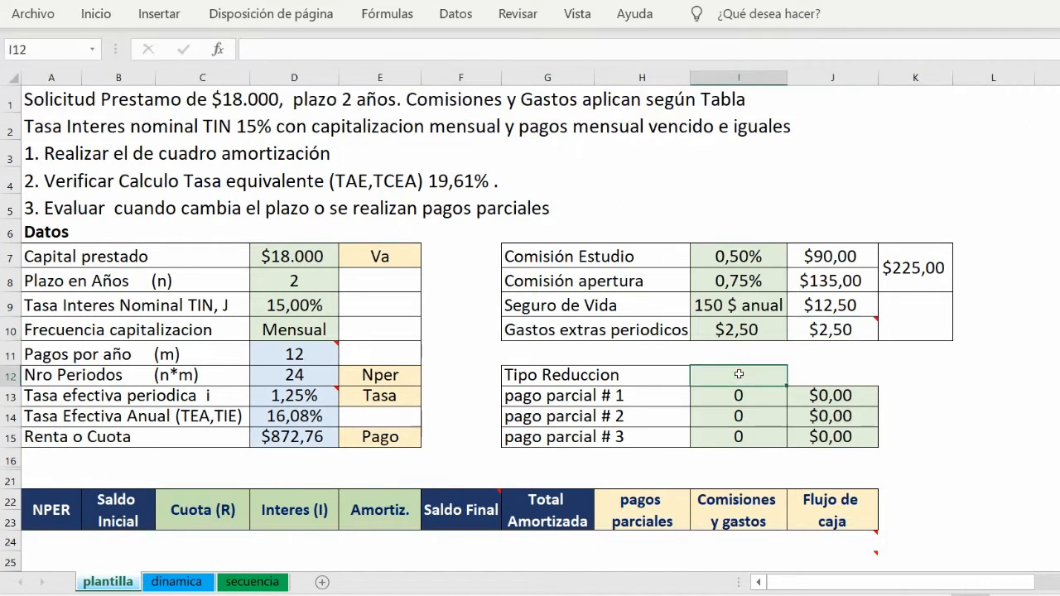
left_click(455, 14)
left_click(853, 70)
left_click(858, 116)
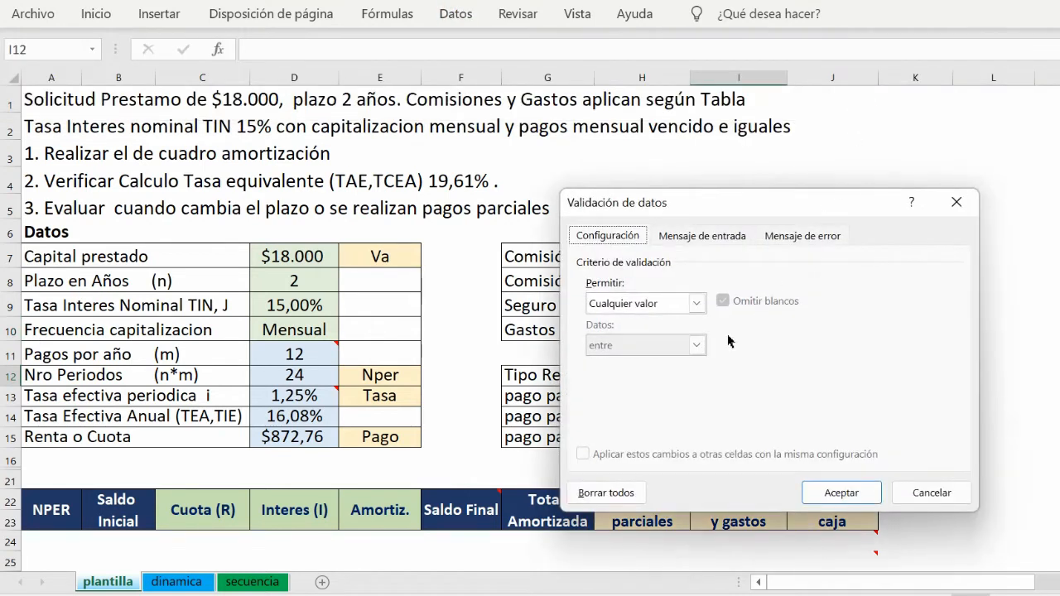
left_click(696, 303)
left_click(643, 363)
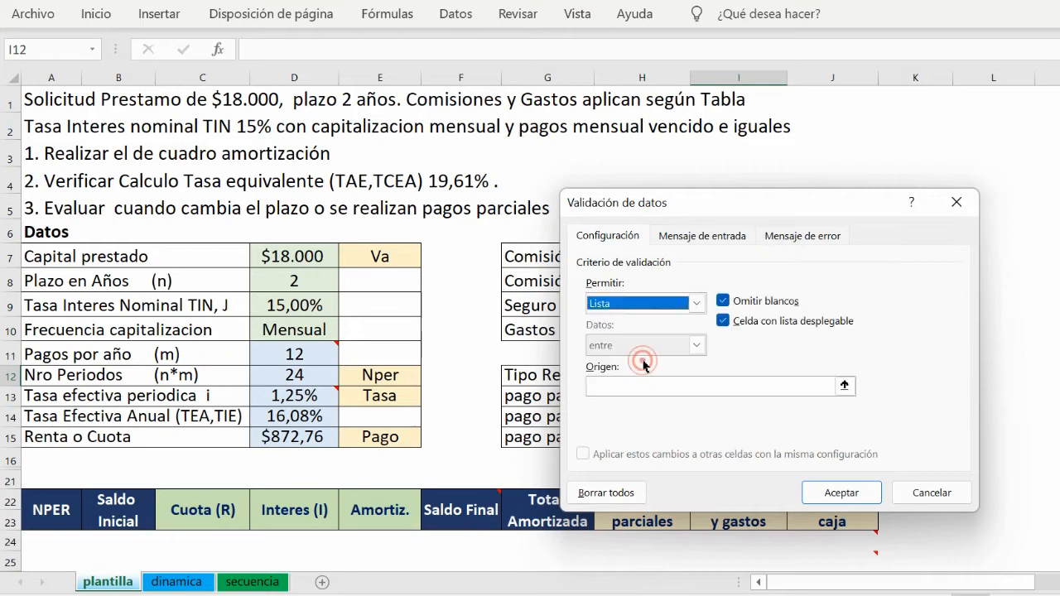
left_click(650, 385)
left_click_drag(805, 584, 842, 585)
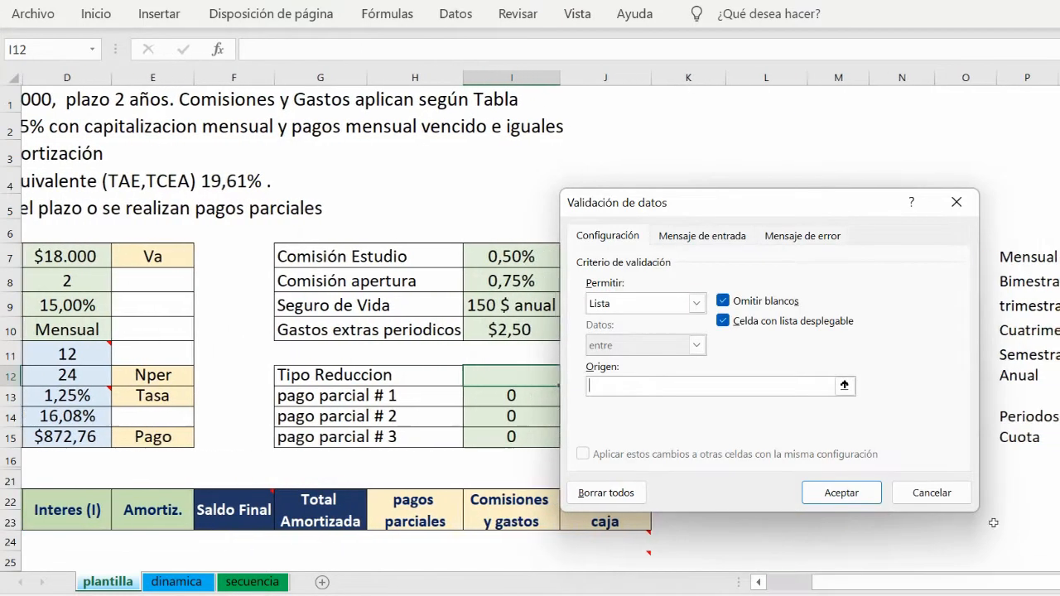
left_click_drag(1019, 414, 1027, 447)
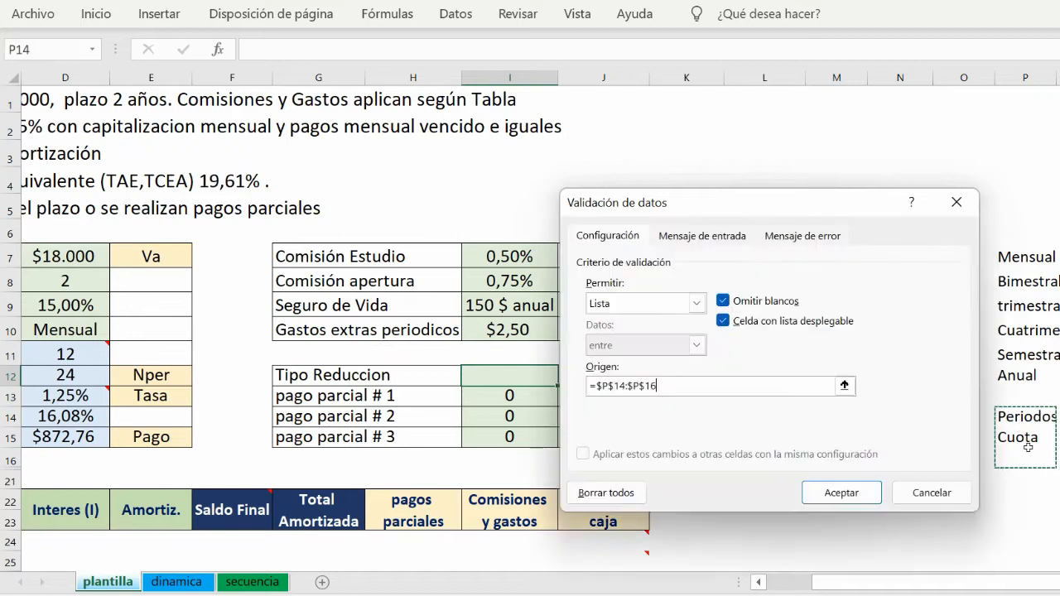
left_click(842, 493)
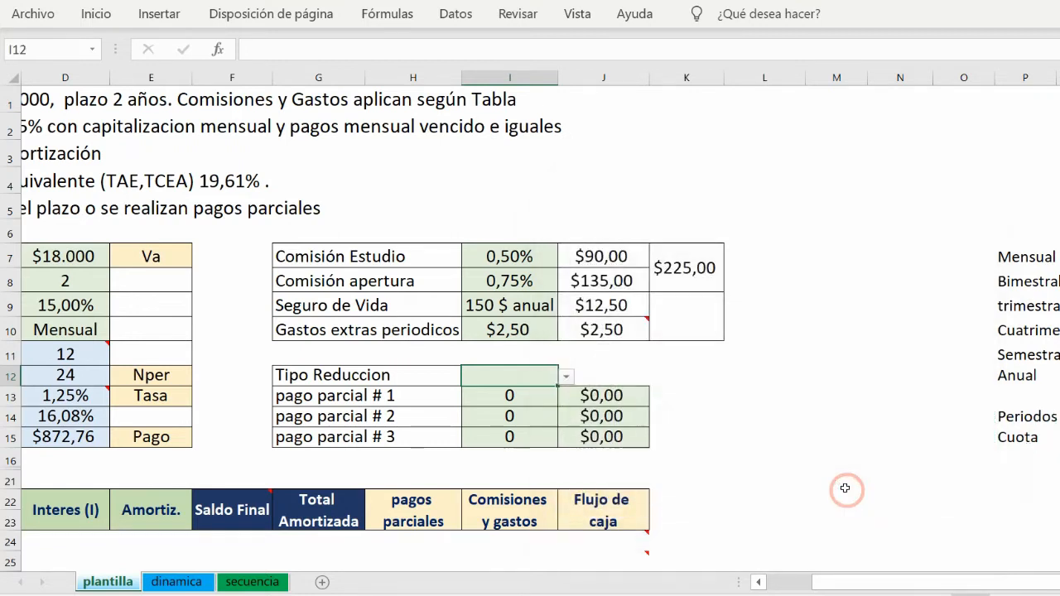
- Choose the blank option for Tipo Reduccion in I12 and select the partial payment cells I13:J15
left_click(566, 377)
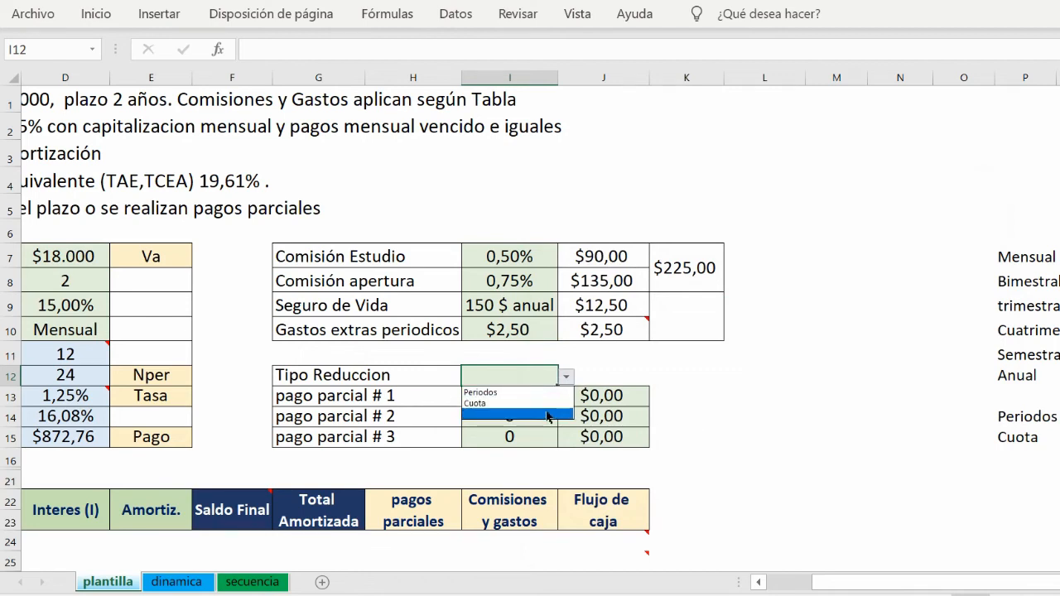
left_click(546, 416)
left_click(535, 407)
left_click_drag(535, 406, 590, 444)
left_click_drag(859, 583, 774, 579)
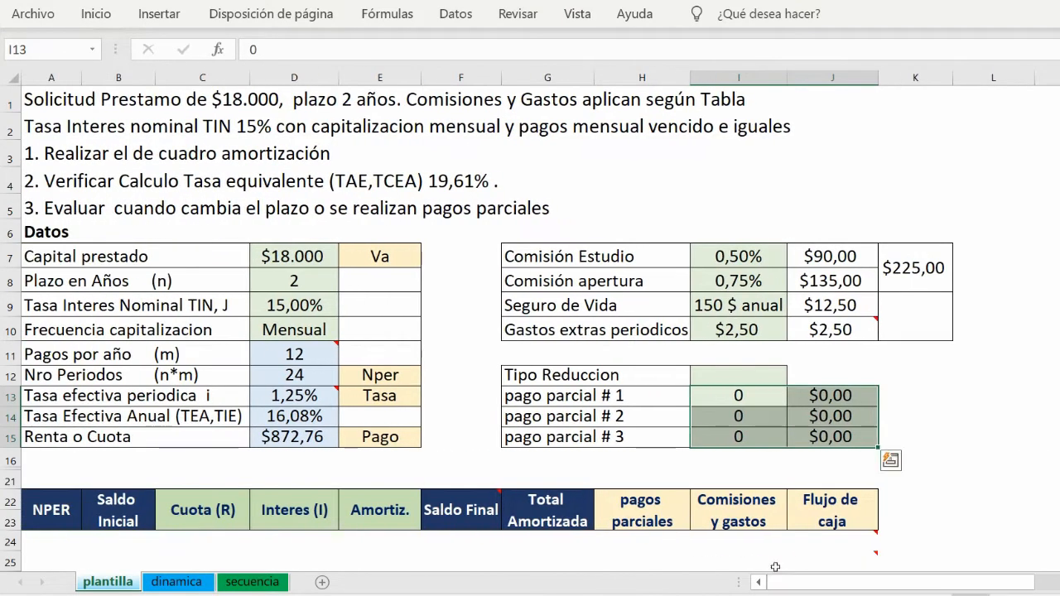
- Review the exercise tasks in rows 3 to 5 and the amortization table's headers and NPER column
left_click(347, 160)
left_click(211, 186)
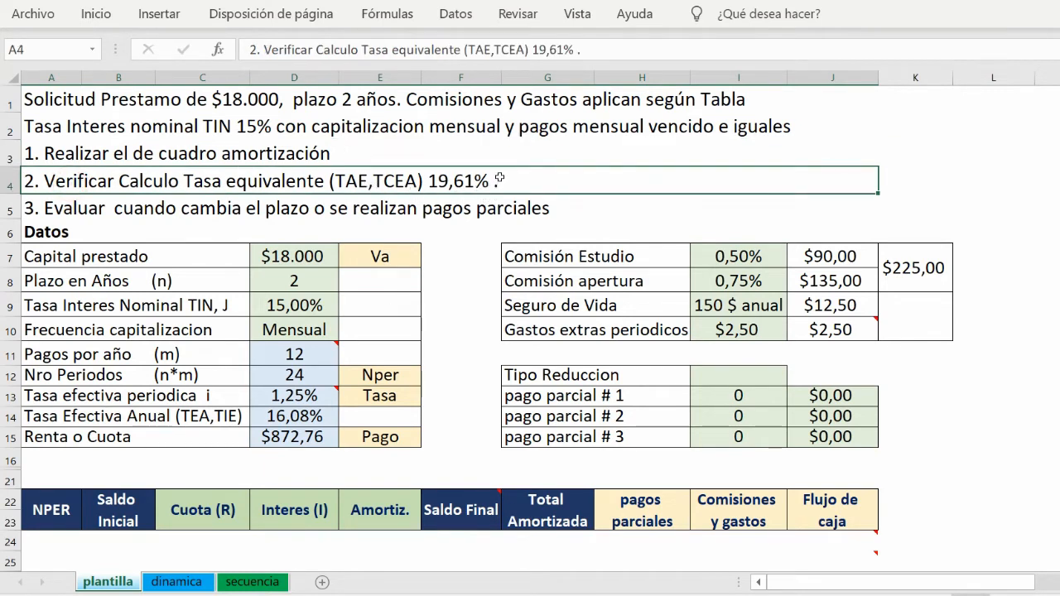
left_click(518, 208)
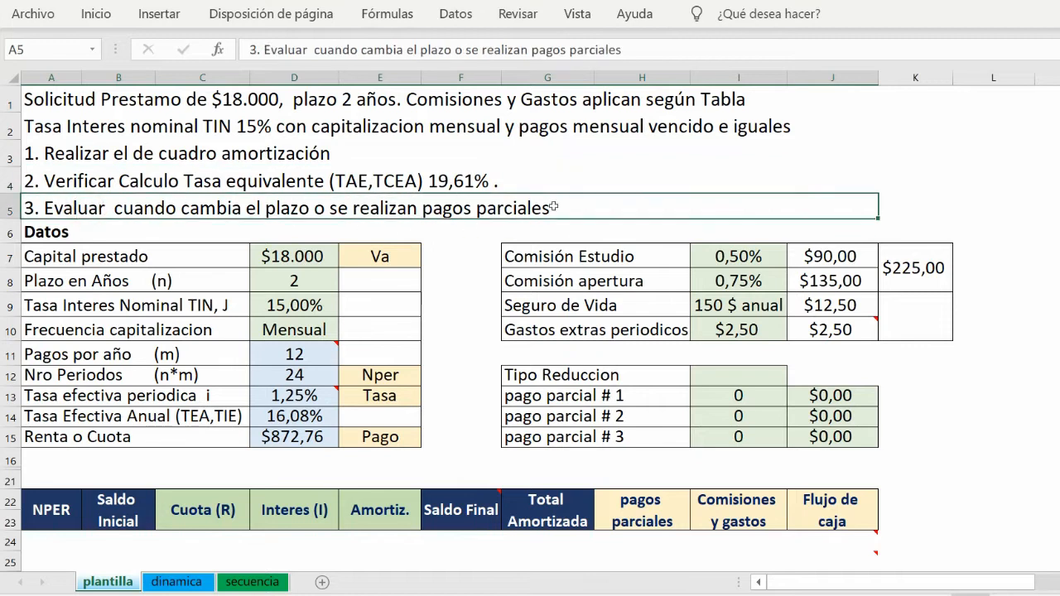
scroll(555, 203, "down", 2)
left_click_drag(41, 352, 836, 360)
left_click(39, 379)
left_click_drag(39, 379, 62, 470)
right_click(46, 248)
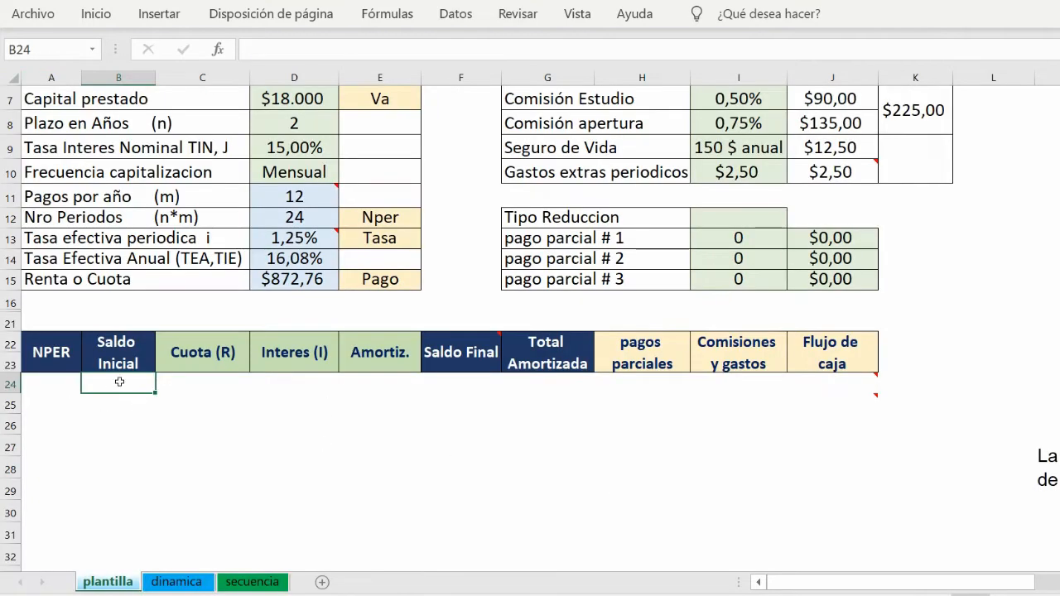
- Apply the custom number format #.##0,00;[Rojo]-#.##0,00; to the amortization table body from B24 down through column J
left_click_drag(119, 382, 769, 571)
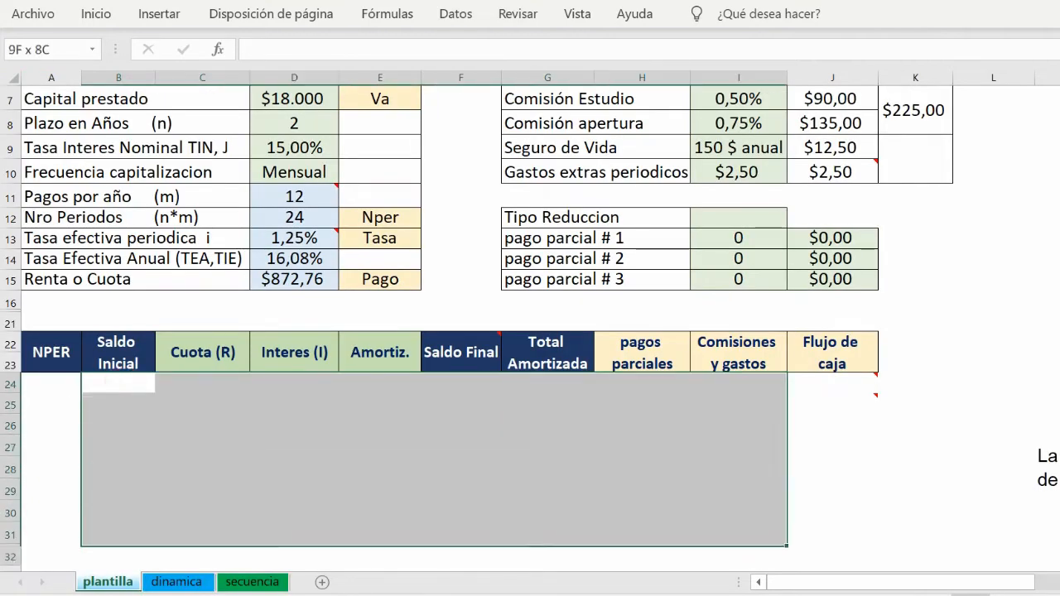
right_click(418, 56)
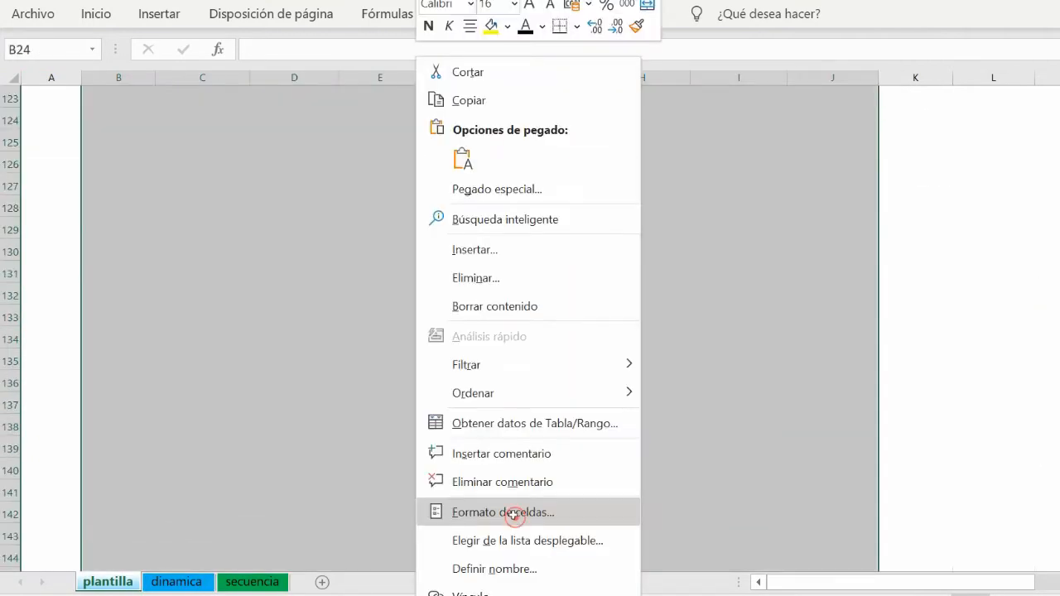
left_click(513, 513)
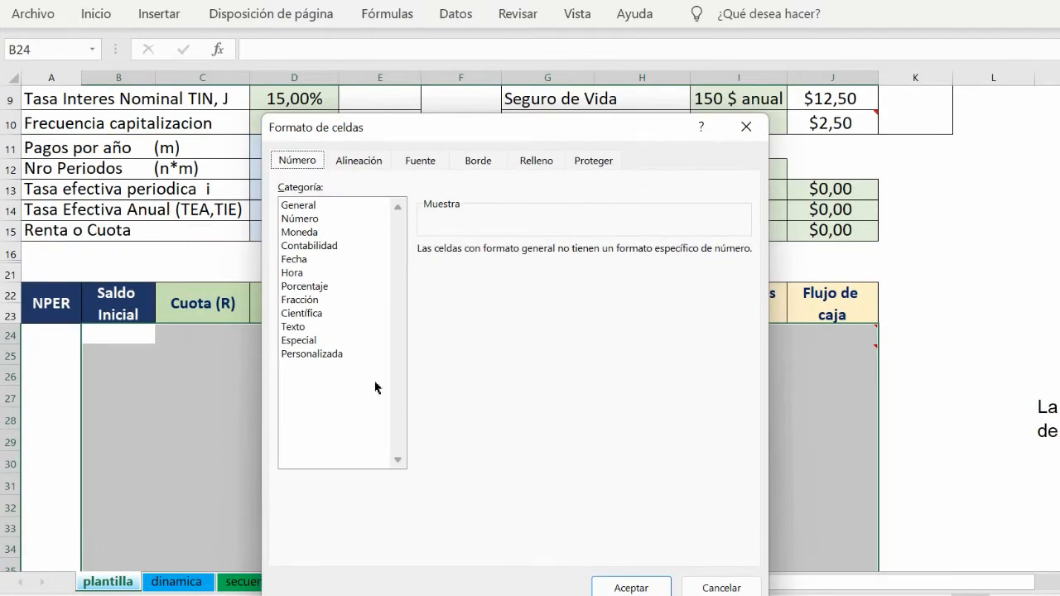
left_click(323, 355)
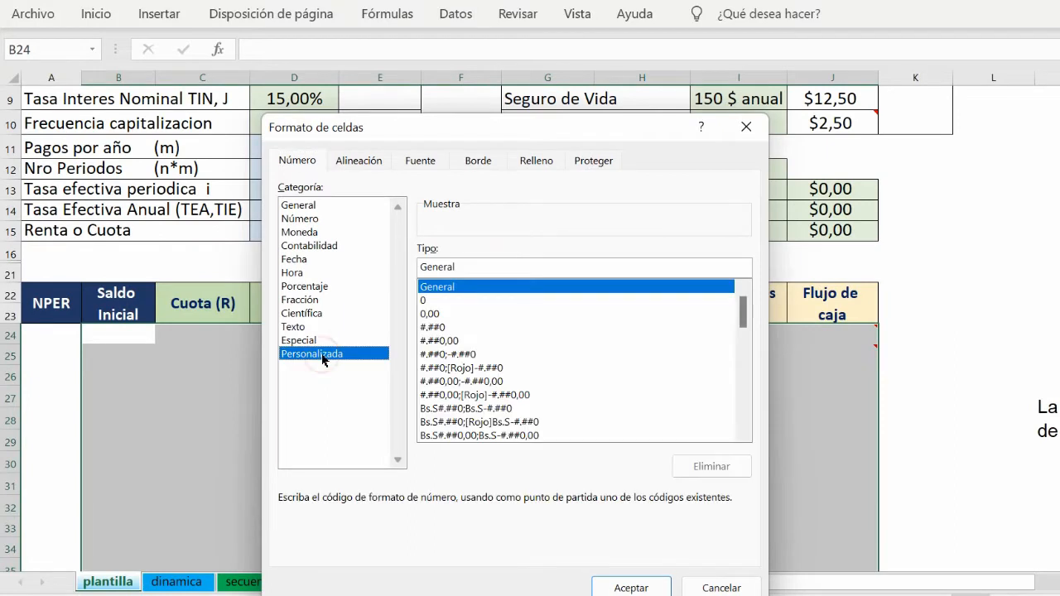
left_click(501, 398)
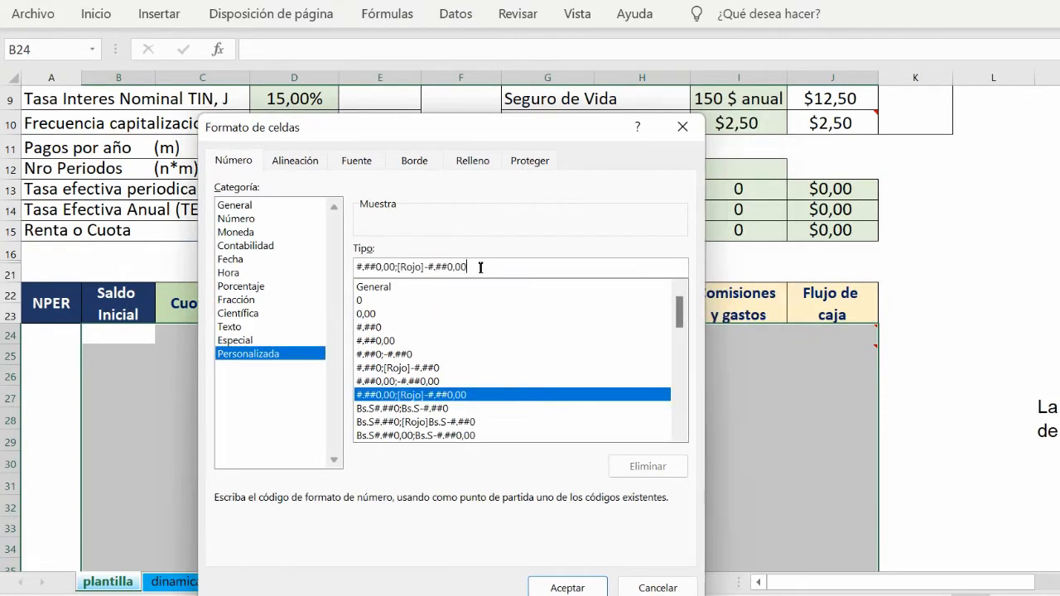
type(";")
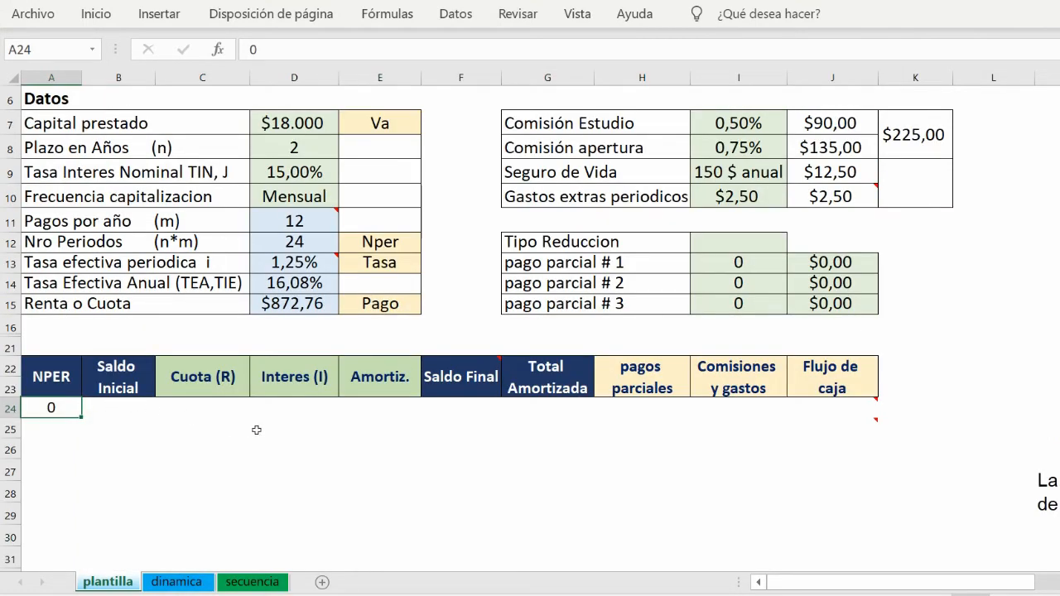
- Set the period 0 Saldo Final in F24 to the loan capital with =D7
left_click(461, 409)
type("=")
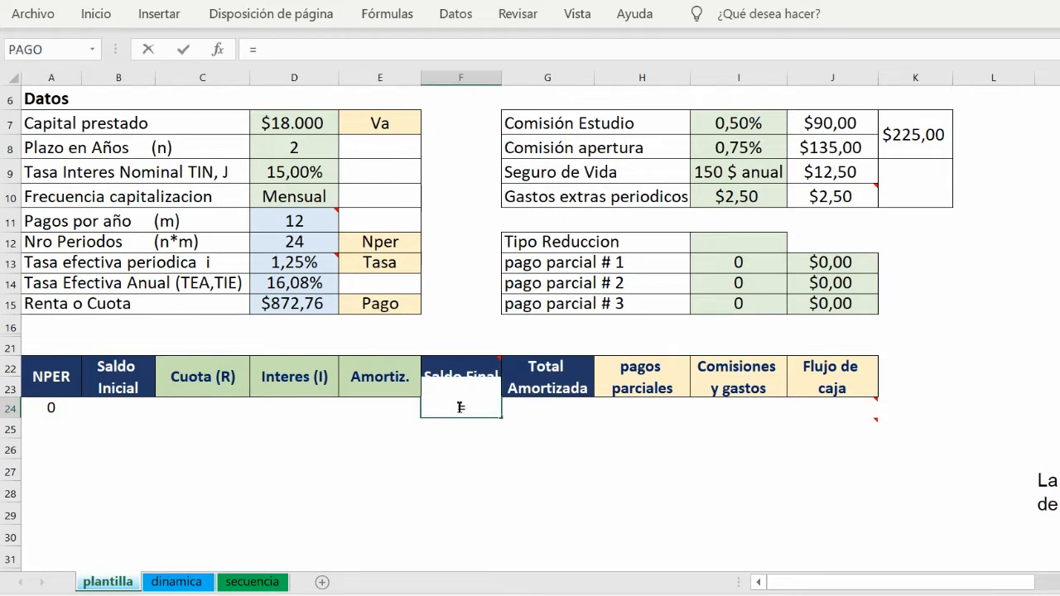
left_click(288, 117)
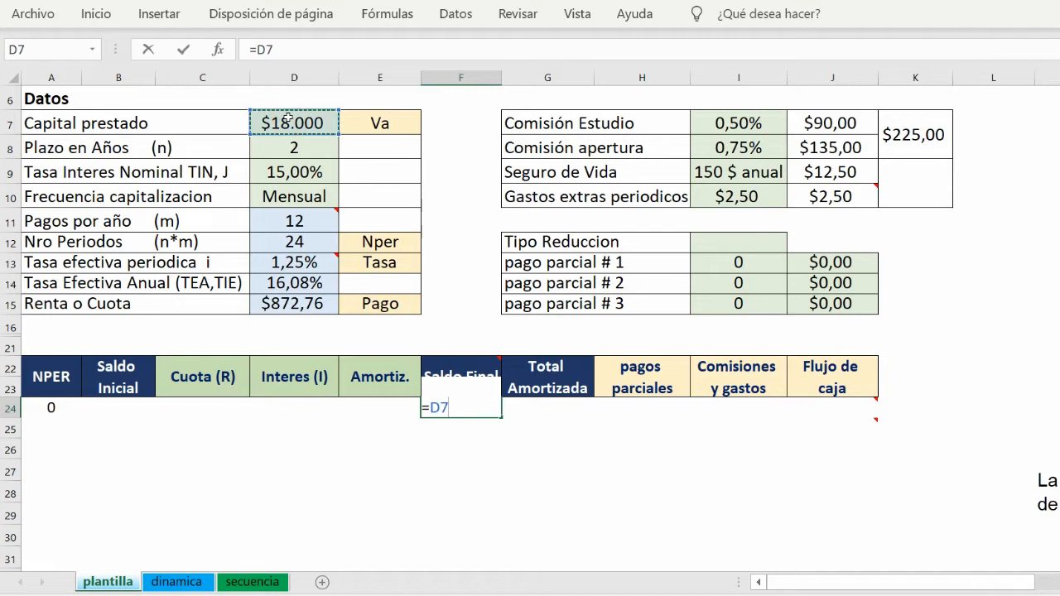
left_click(490, 376)
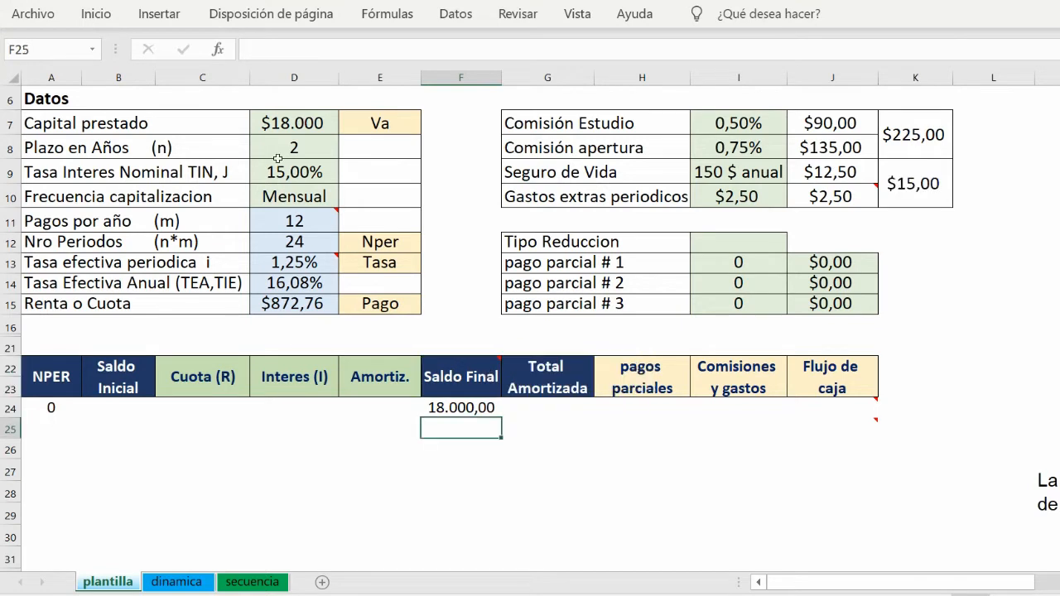
- Set the period 0 Comisiones y gastos in I24 to the combined study and opening commissions with =K7
left_click(731, 406)
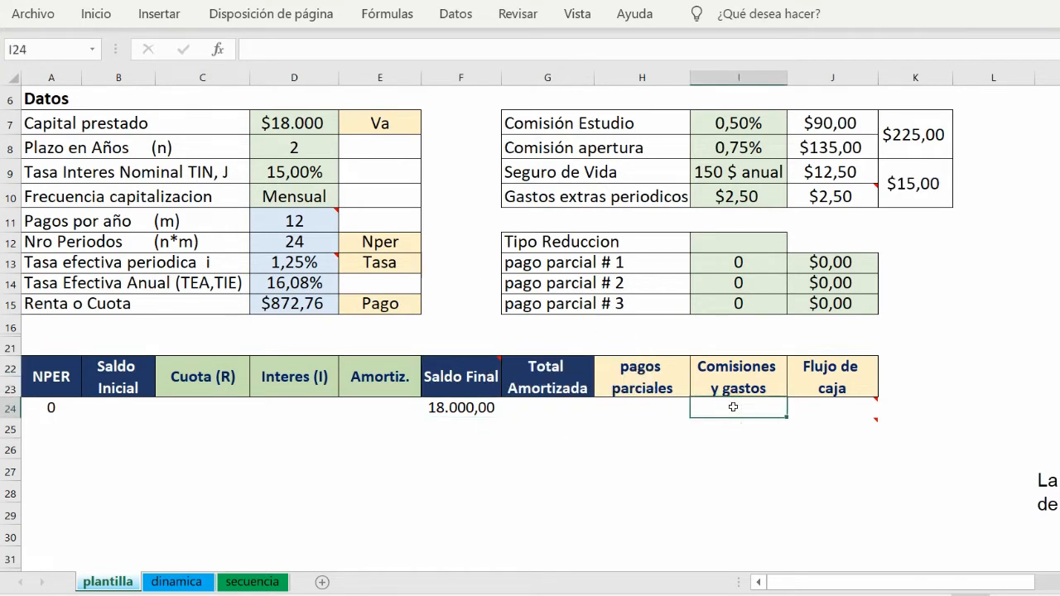
type("=")
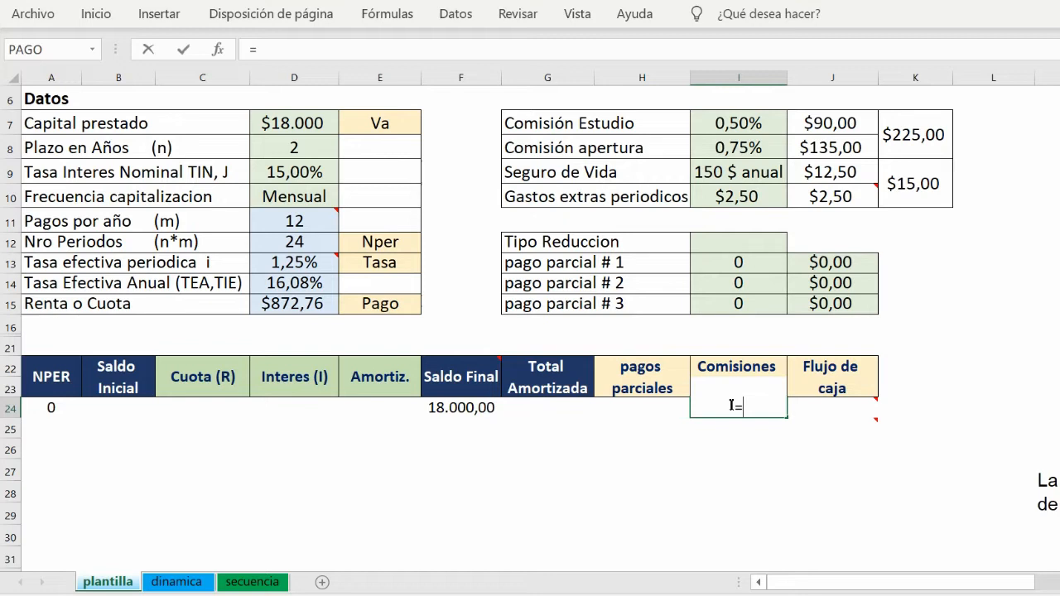
left_click(924, 134)
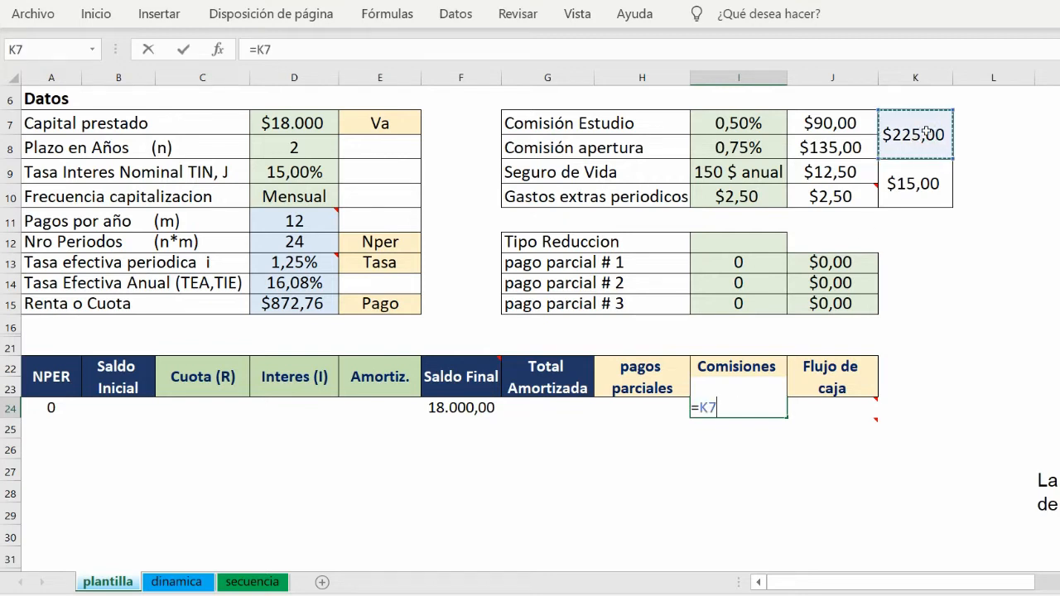
left_click(915, 491)
- Calculate the period 0 Flujo de caja in J24 as the loan minus commissions with =F24-I24
left_click_drag(891, 582, 936, 578)
left_click(714, 406)
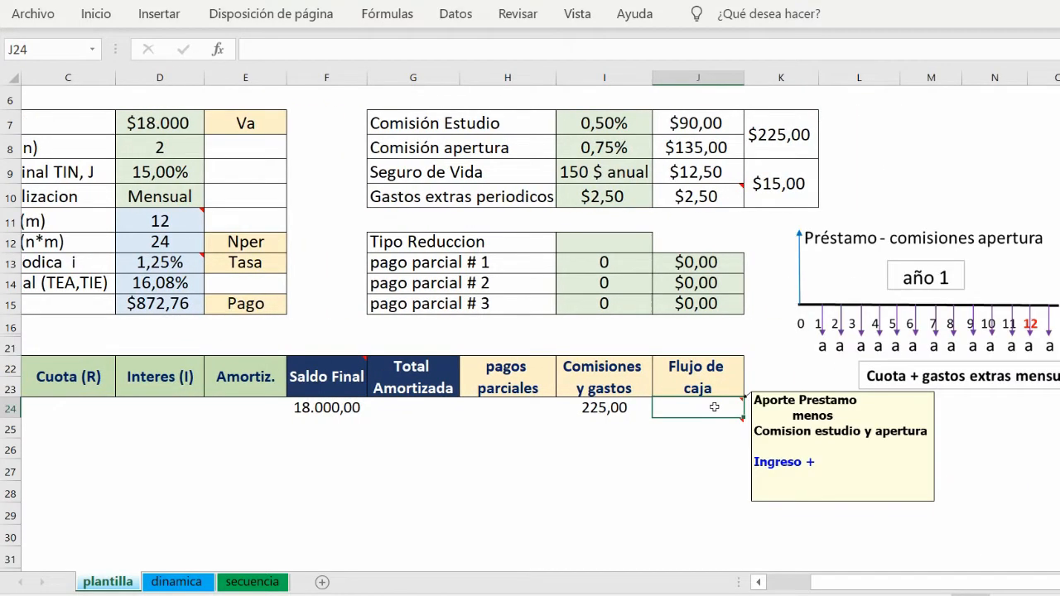
type("=")
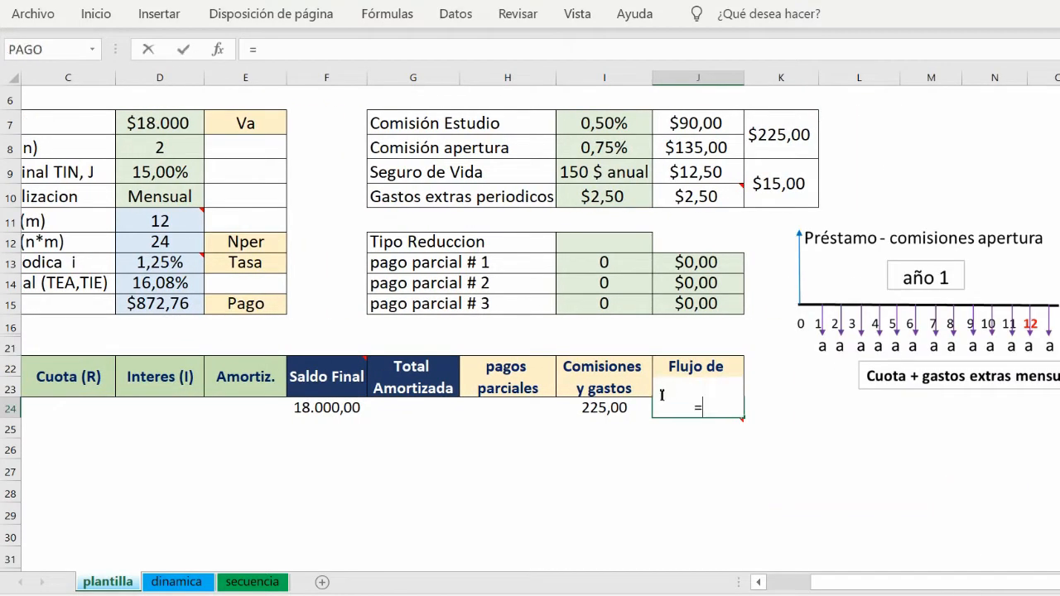
left_click(342, 406)
type("-")
left_click(594, 405)
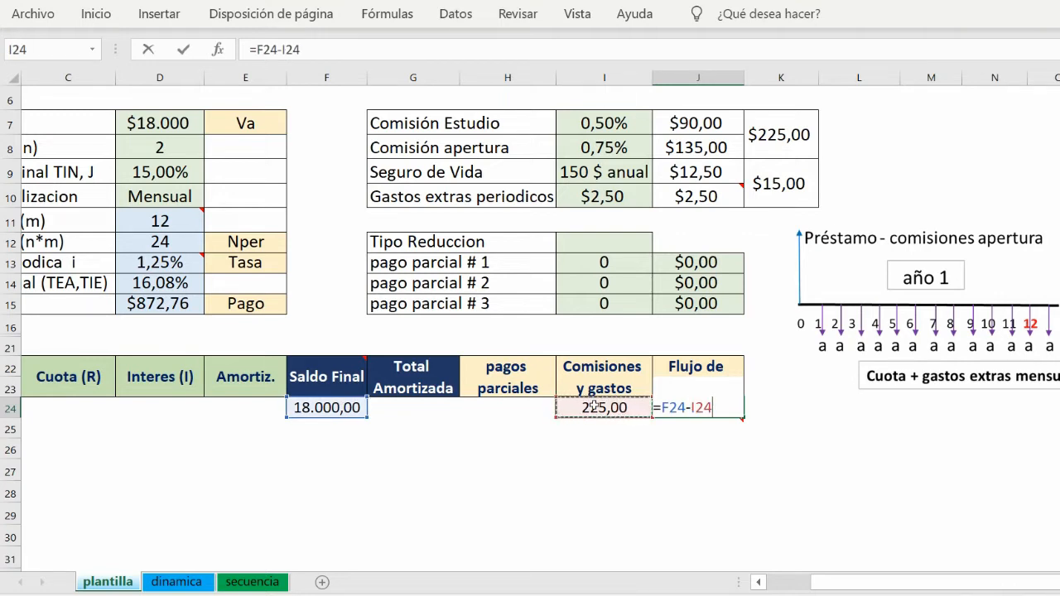
key("Return")
mouse_move(725, 406)
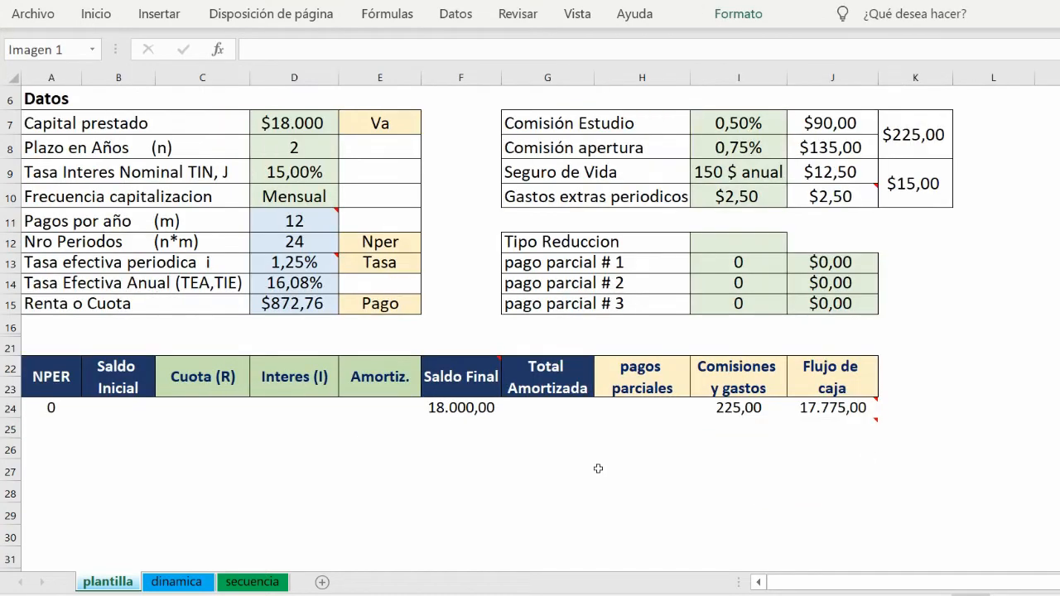
- Generate the NPER column from A25 with the SECUENCIA function, using D12 as the number of rows, and check its last period
left_click(44, 428)
left_click(387, 13)
left_click(396, 66)
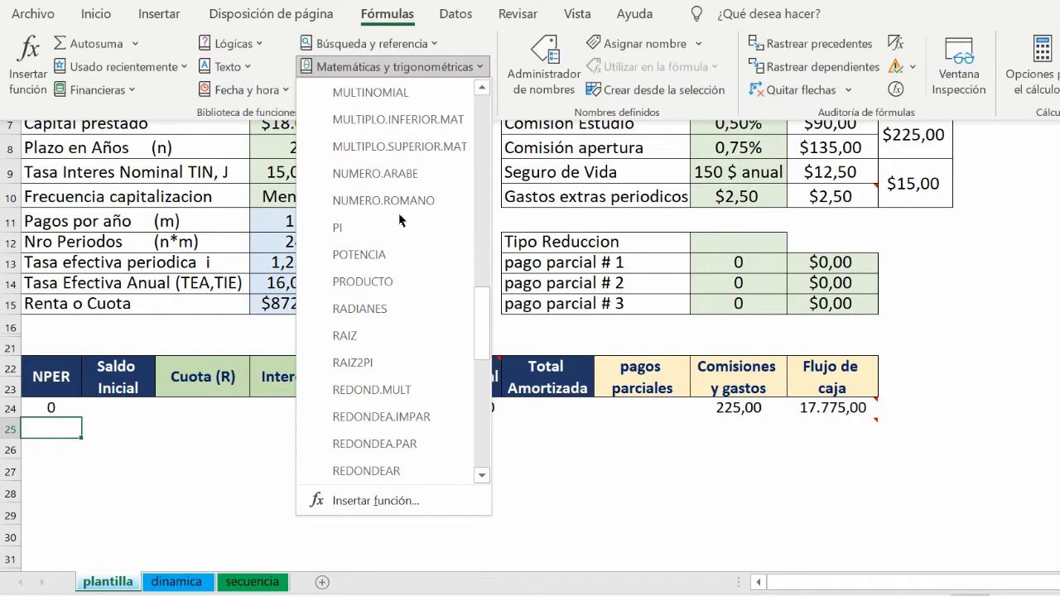
scroll(401, 236, "down", 4)
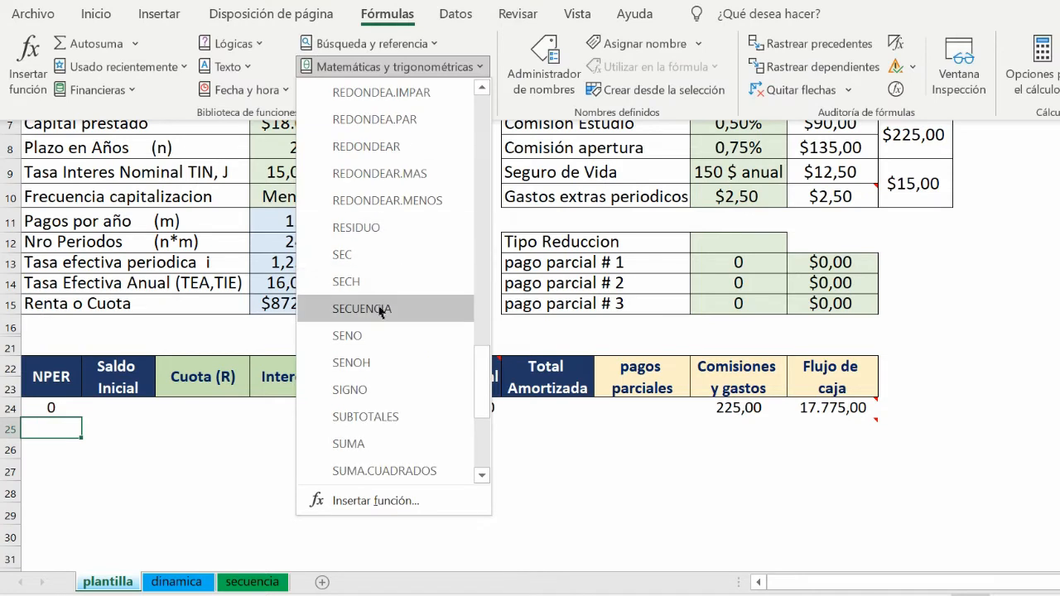
left_click(362, 309)
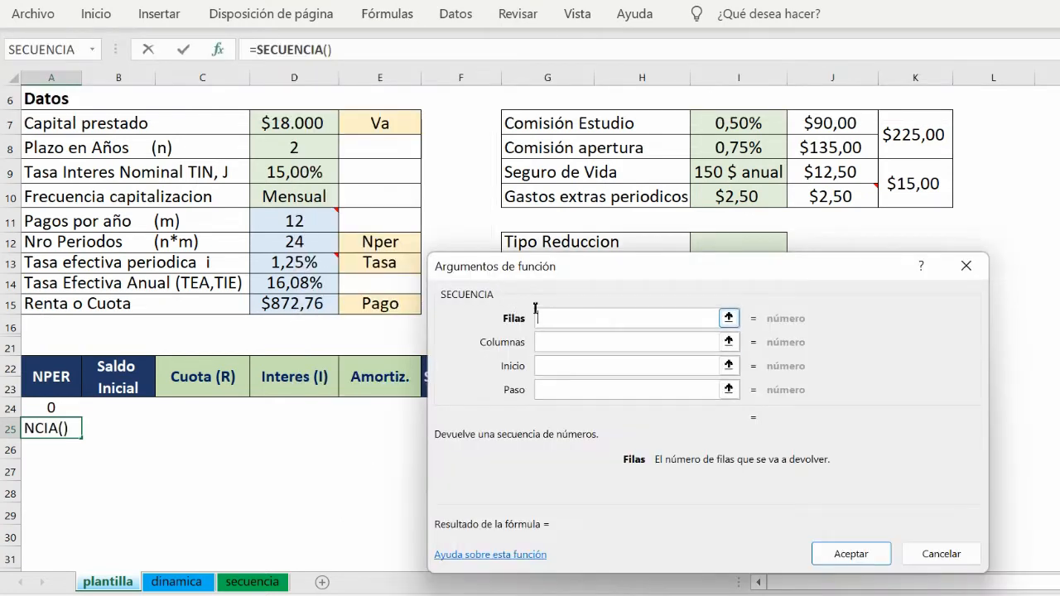
left_click(302, 241)
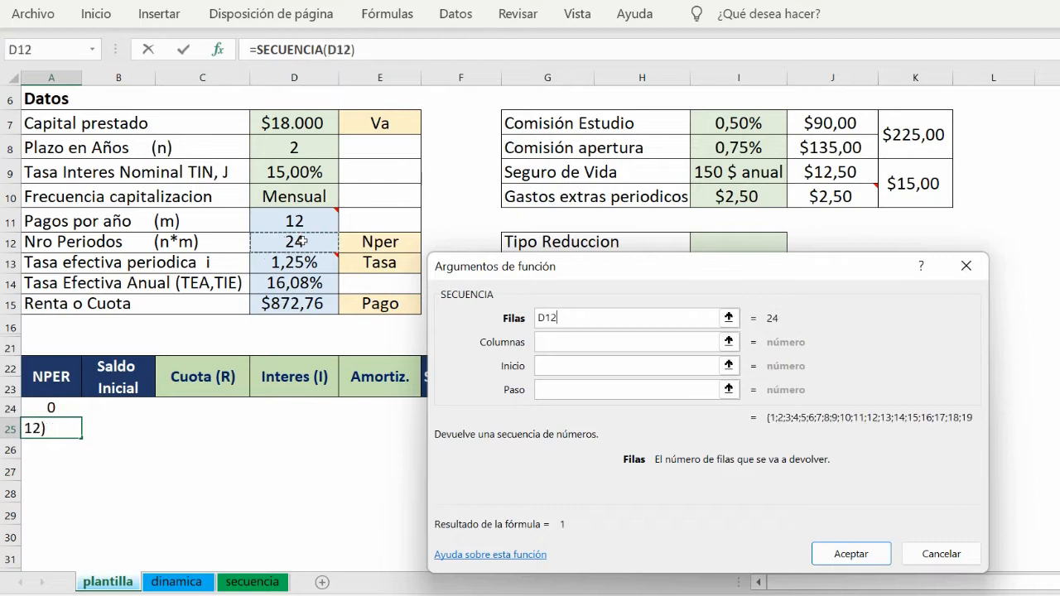
key("Return")
scroll(127, 423, "down", 1)
scroll(128, 424, "down", 5)
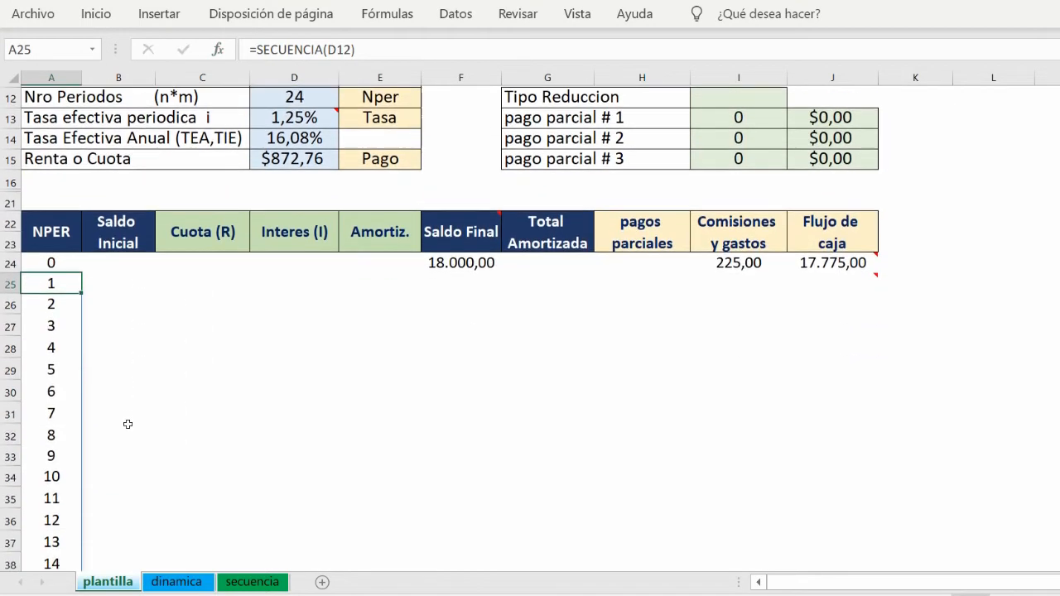
key("ctrl+Down")
scroll(157, 384, "up", 6)
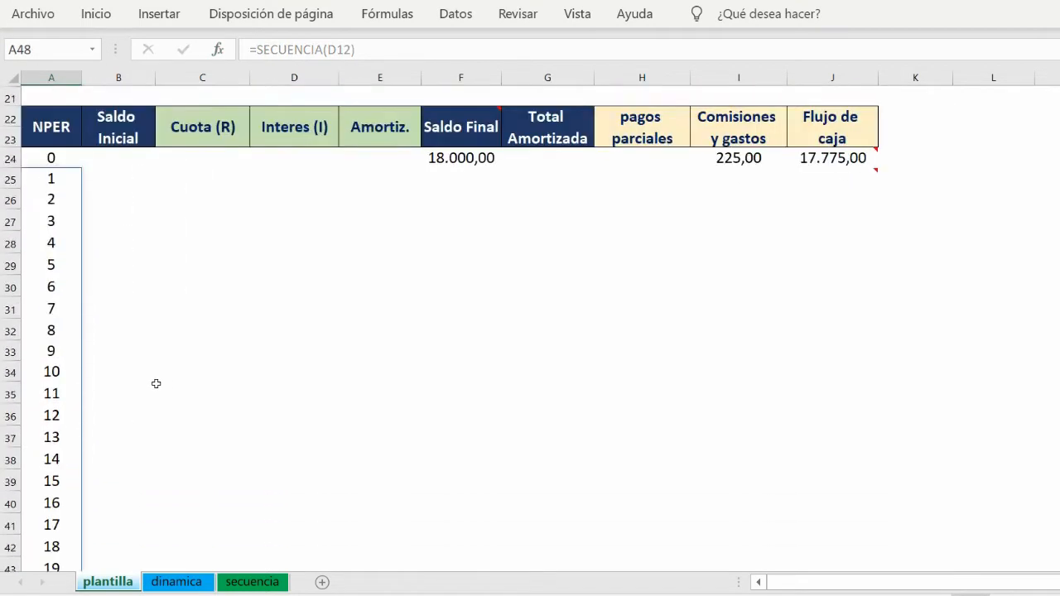
scroll(135, 350, "up", 1)
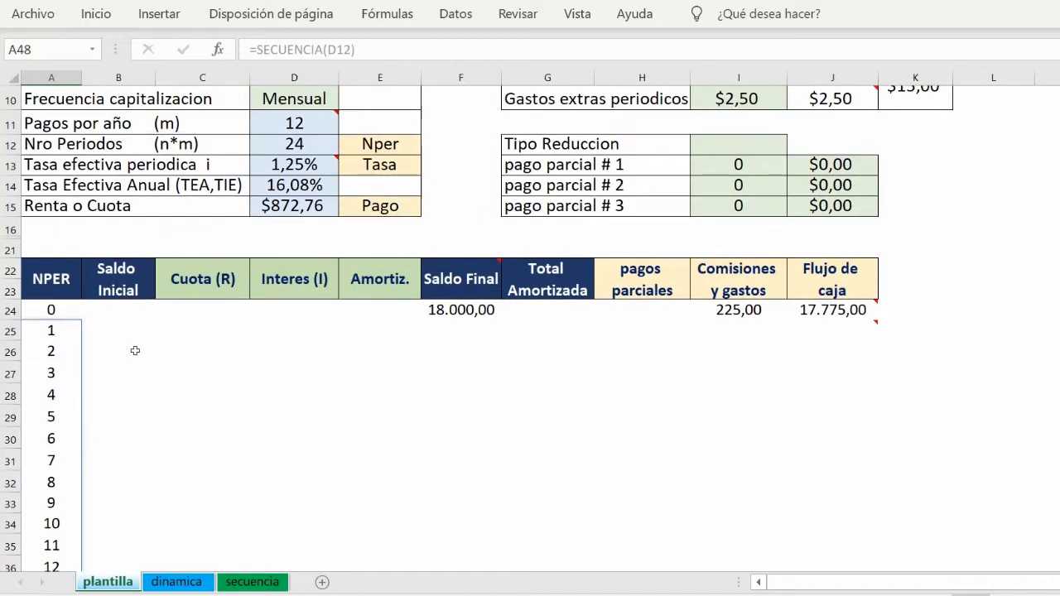
- Replace the SECUENCIA formula in A25 with the incremental formula =A24+1
double_click(54, 330)
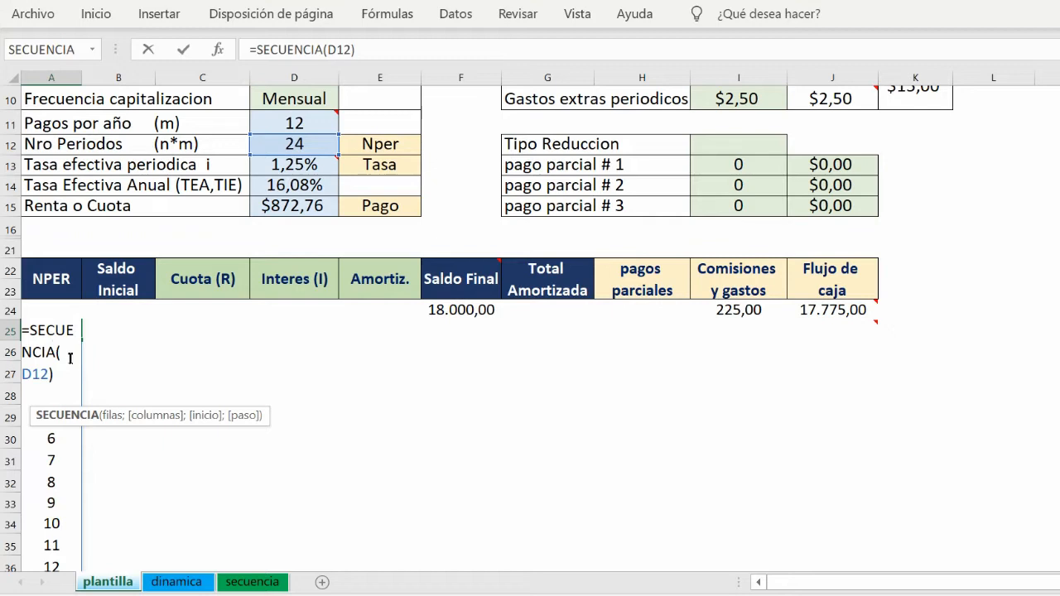
key("BackSpace")
key("BackSpace")
key("BackSpace")
key("BackSpace")
key("BackSpace")
key("BackSpace")
key("BackSpace")
key("BackSpace")
key("BackSpace")
key("BackSpace")
key("BackSpace")
key("BackSpace")
key("BackSpace")
key("BackSpace")
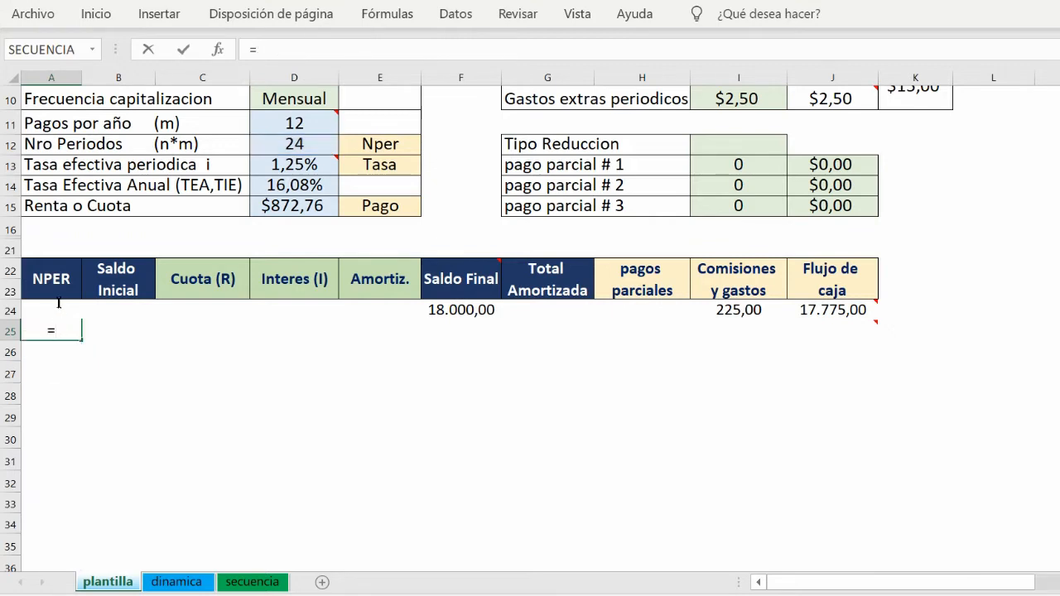
left_click(59, 304)
type("+1")
key("Return")
- Enter =A25+1 in A26 and fill it down the NPER column to A30
scroll(66, 447, "up", 2)
type("=A25+1")
key("Return")
left_click(72, 455)
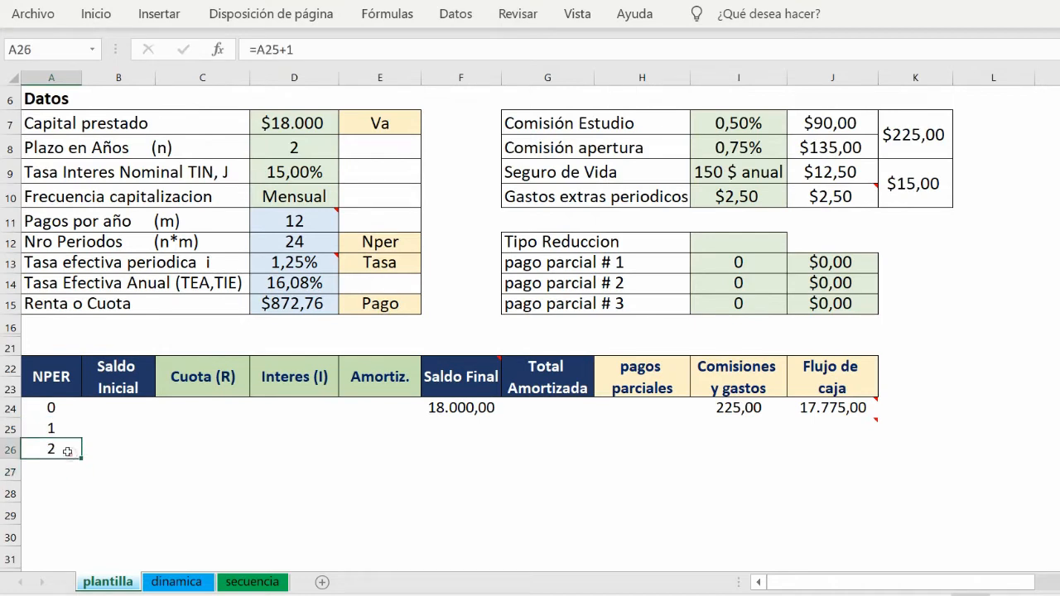
left_click_drag(81, 458, 79, 543)
left_click(95, 476)
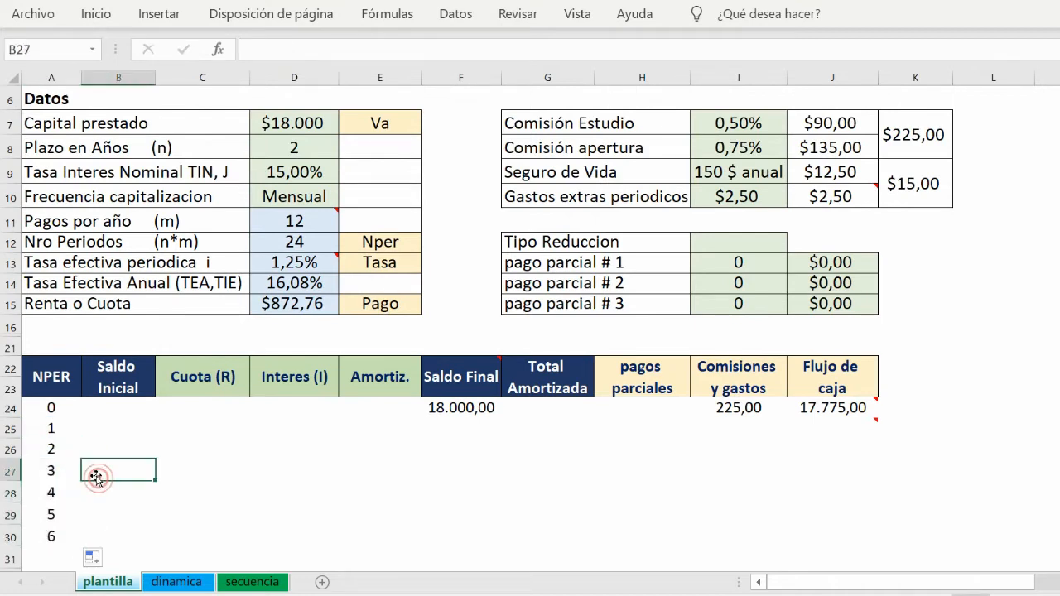
- Replace the period numbers with =SI(O(A24=$D$12;F24=0;A24="");"";A24+1) in A25, consulting the dinamica sheet's version, and fill it down to A145
left_click_drag(50, 441, 48, 532)
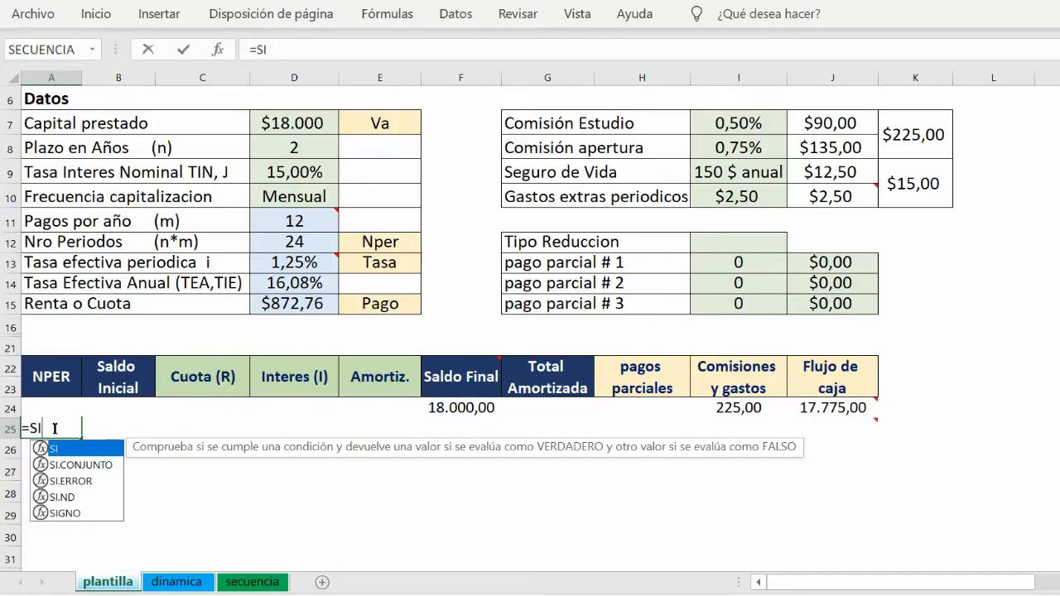
type("(")
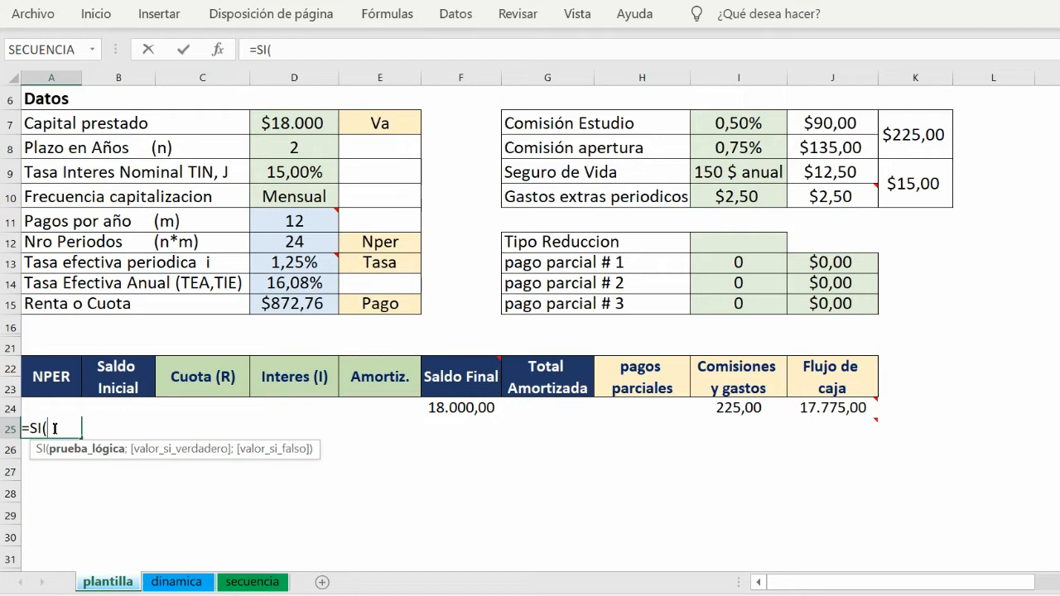
type("O")
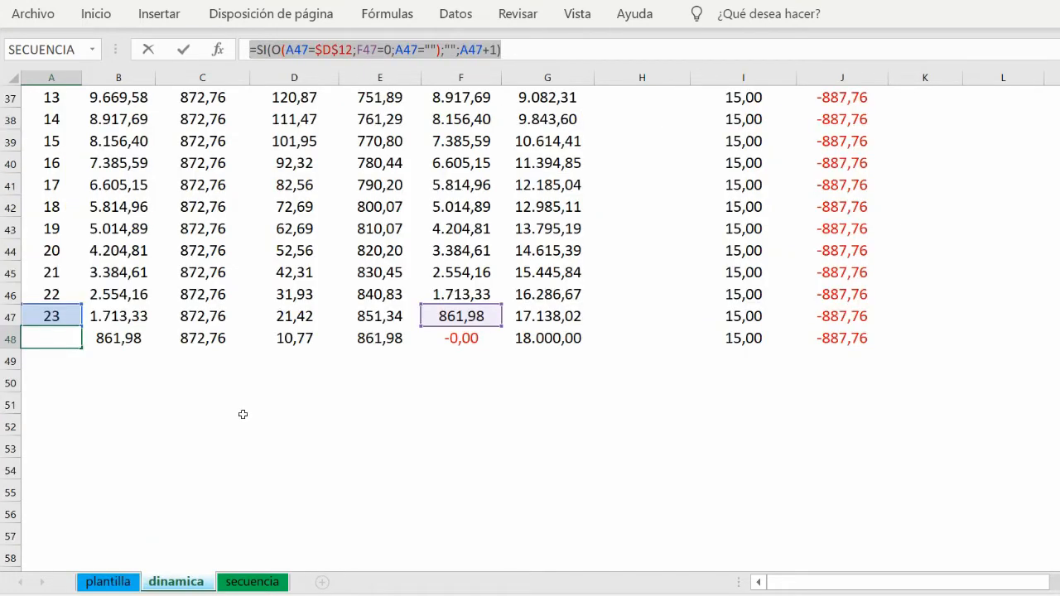
scroll(241, 414, "down", 1)
left_click(41, 298)
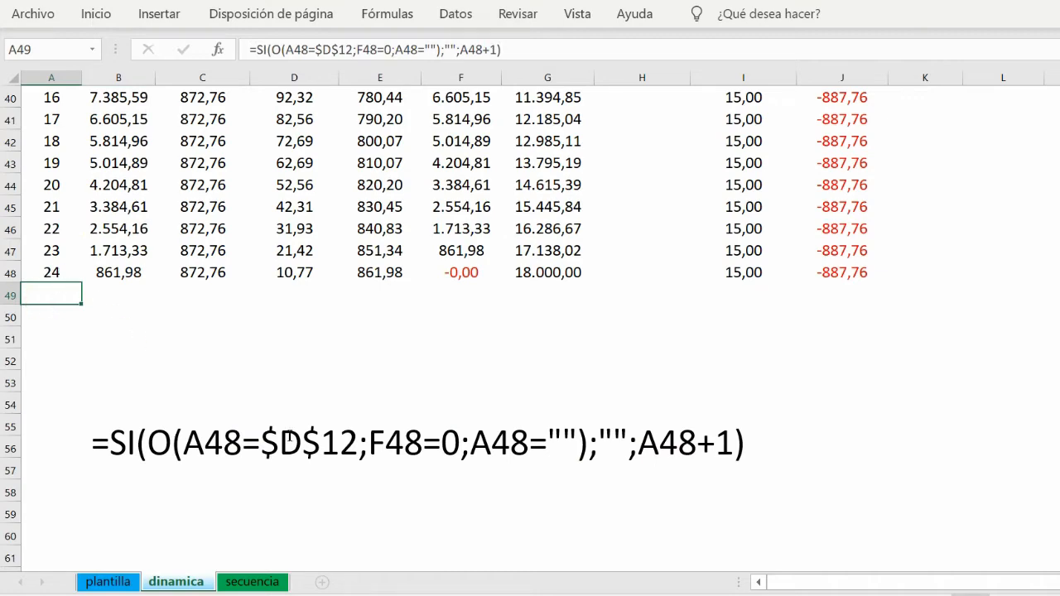
scroll(307, 395, "up", 10)
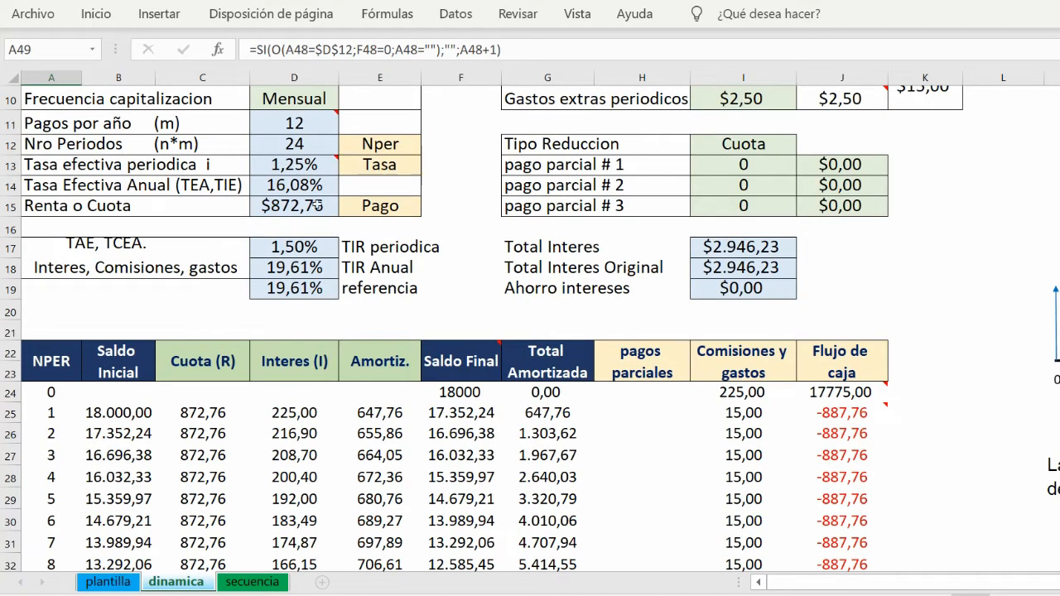
scroll(307, 143, "down", 10)
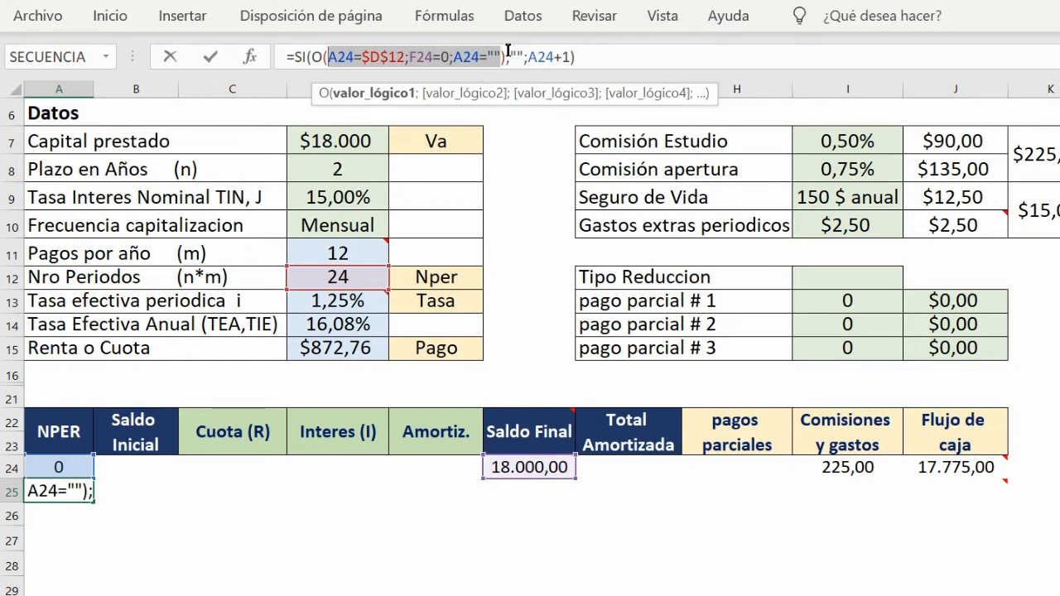
left_click_drag(525, 51, 563, 51)
left_click_drag(81, 438, 58, 592)
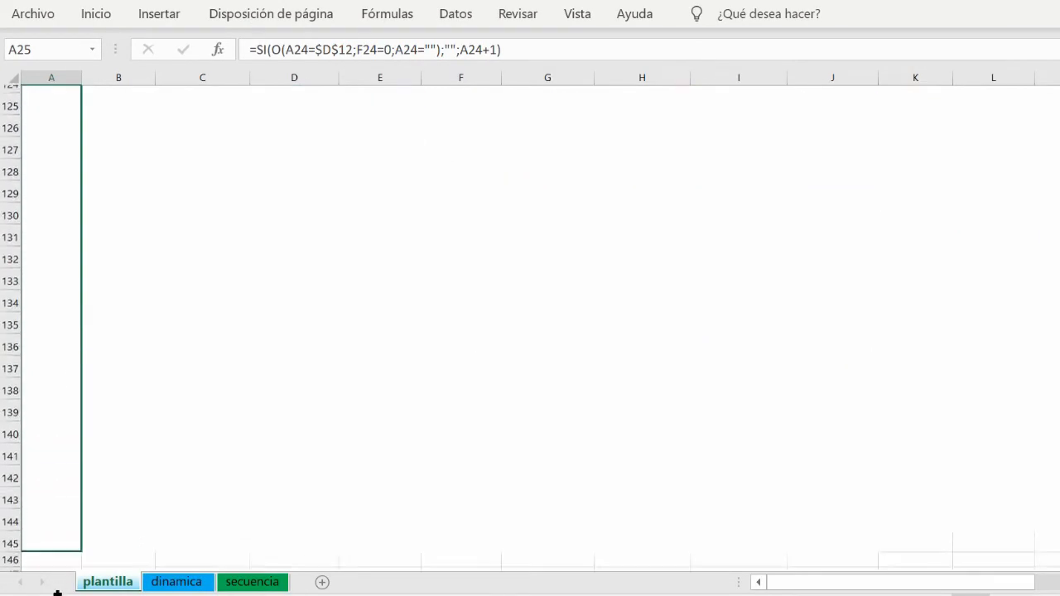
scroll(64, 260, "up", 2)
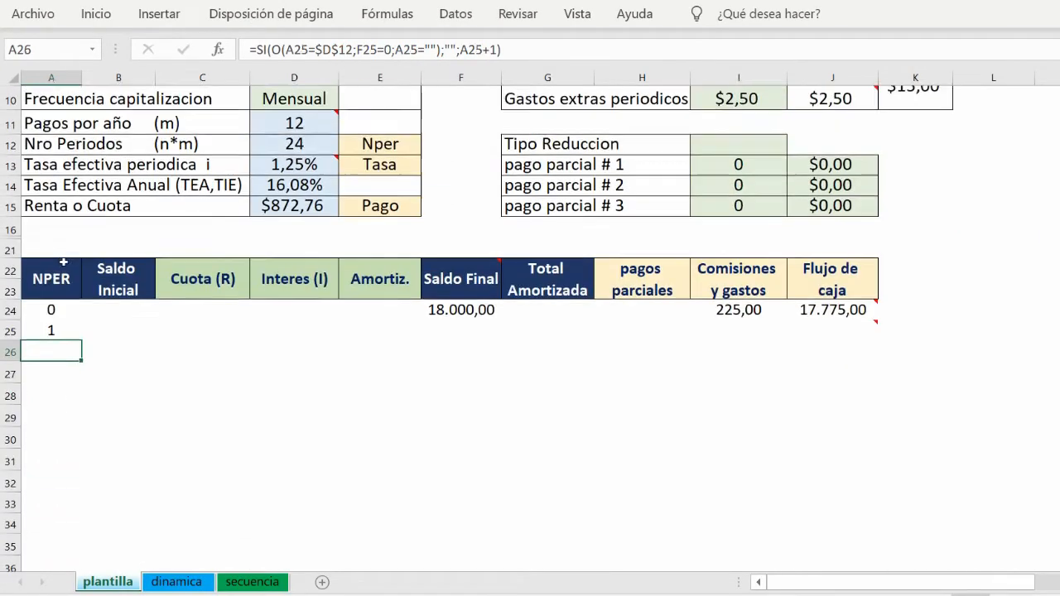
- Link the period 1 Saldo Inicial in B25 to the previous Saldo Final with =F24
left_click(124, 398)
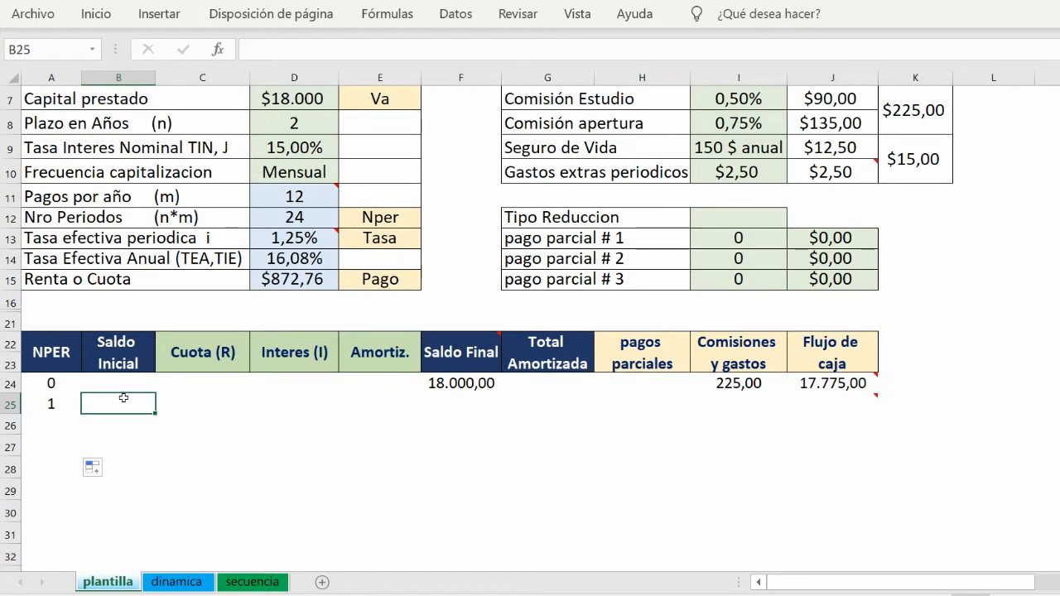
type("=")
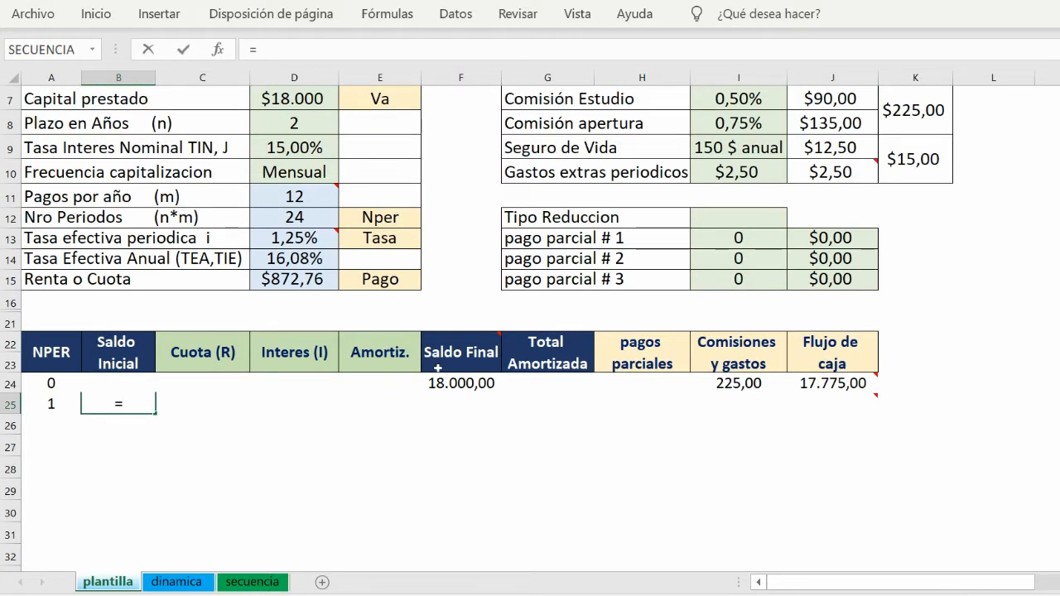
left_click(443, 383)
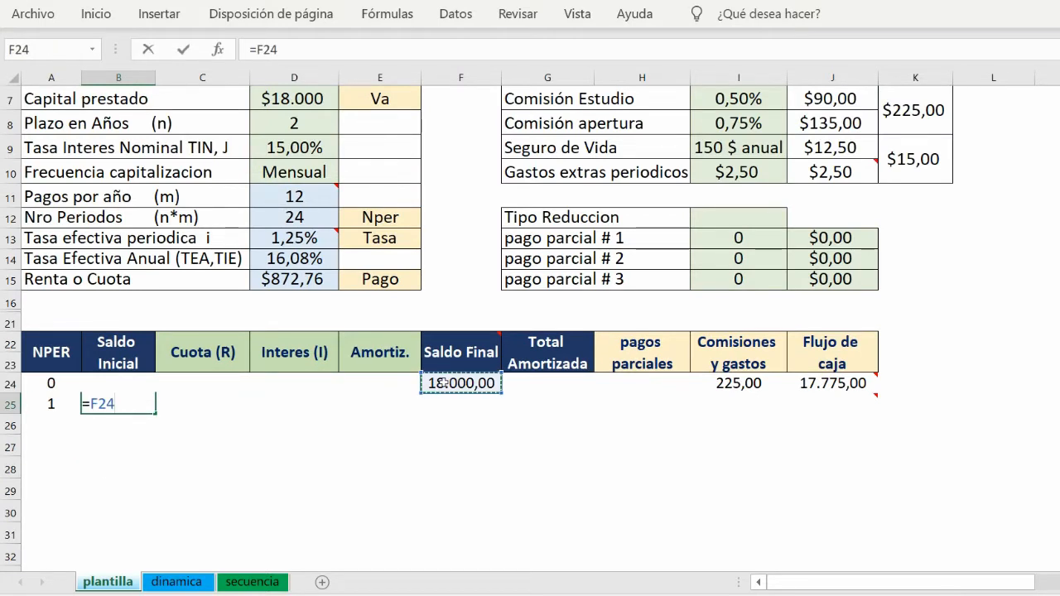
key("Return")
- Make the Saldo Inicial in B25 conditional with =SI(A25="";"";F24) and select the period 1 Cuota cell C25
left_click(108, 404)
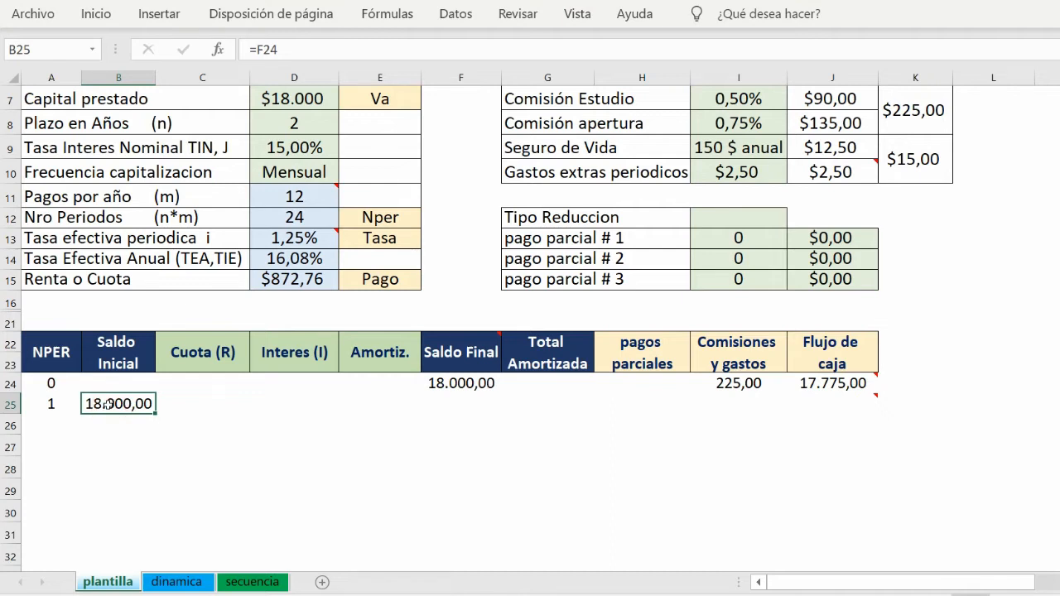
double_click(108, 404)
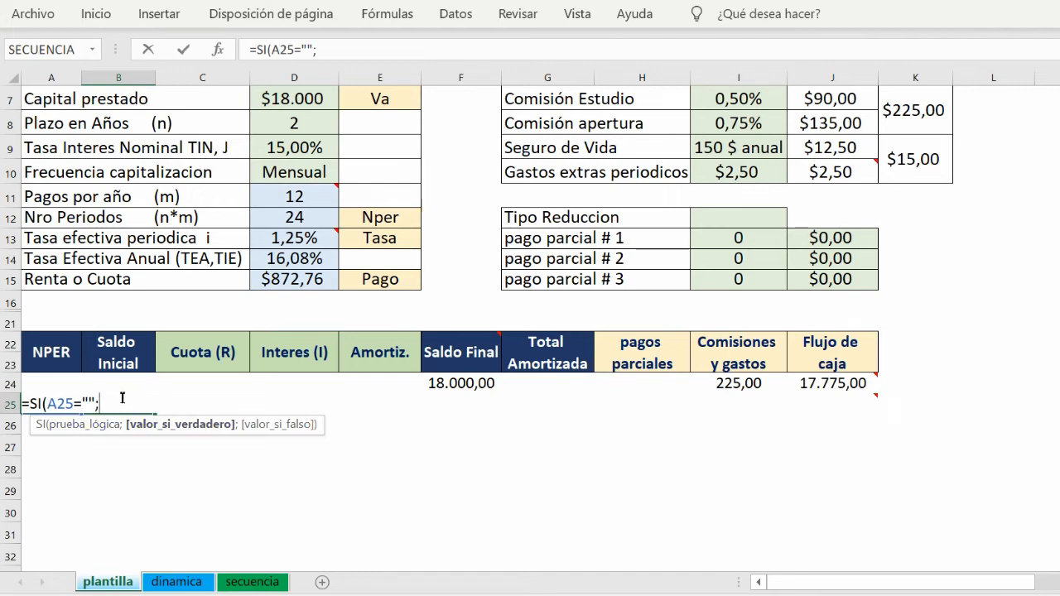
type("\"\";")
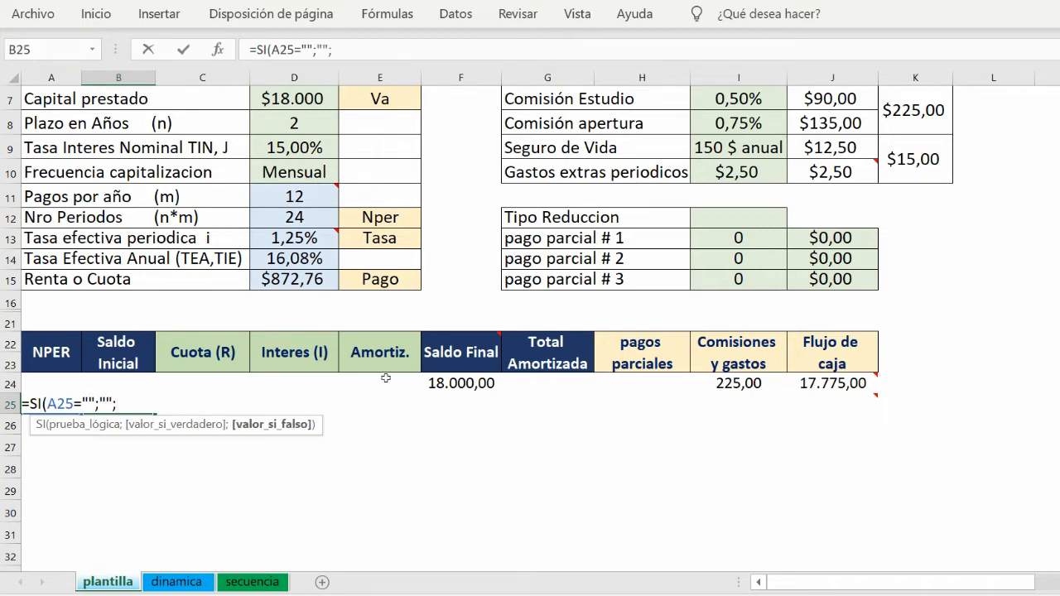
left_click(458, 381)
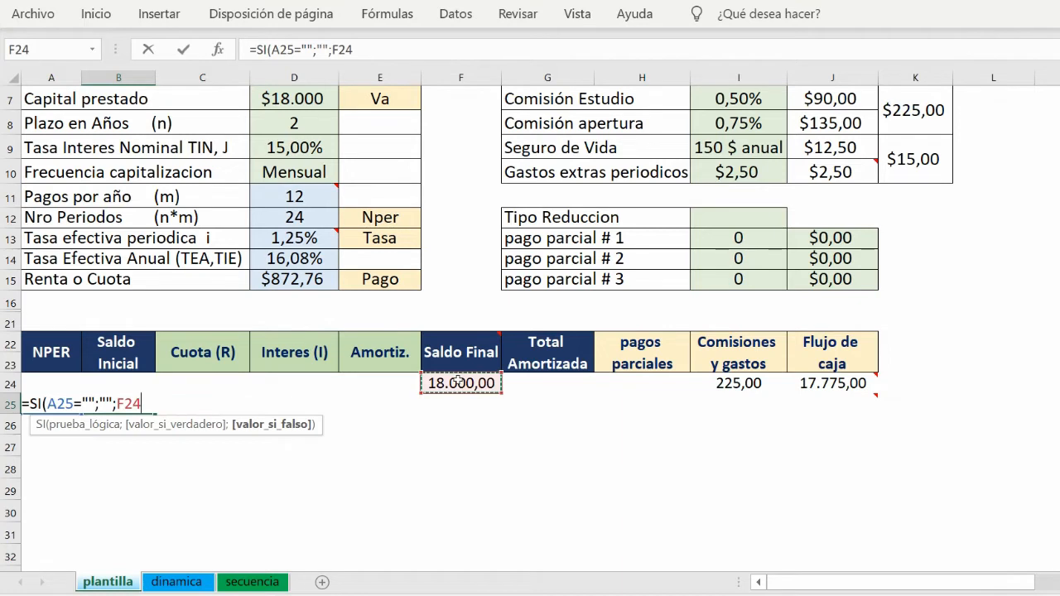
type(")")
key("Return")
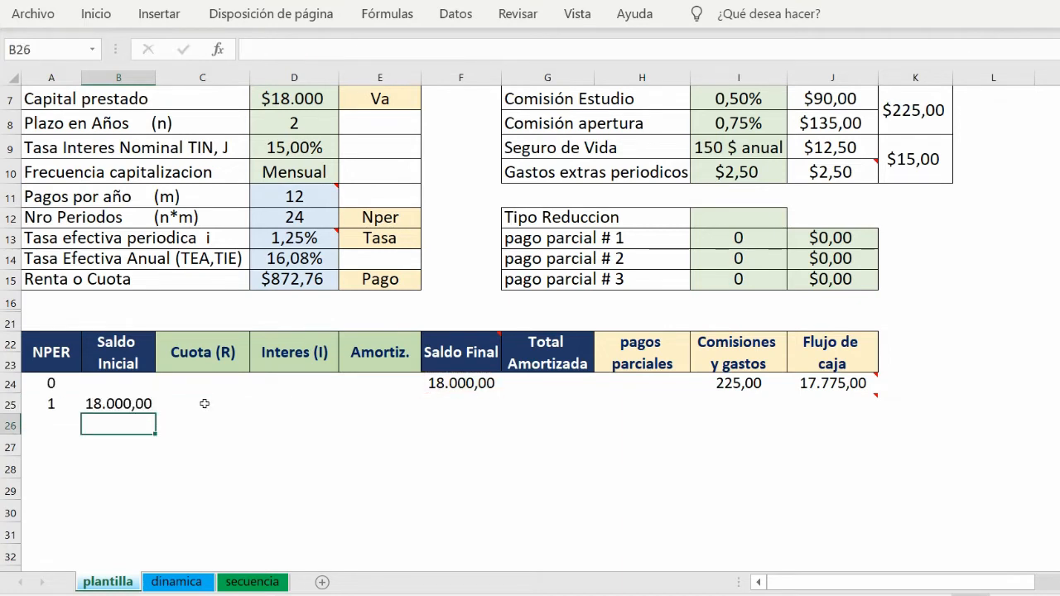
left_click(205, 404)
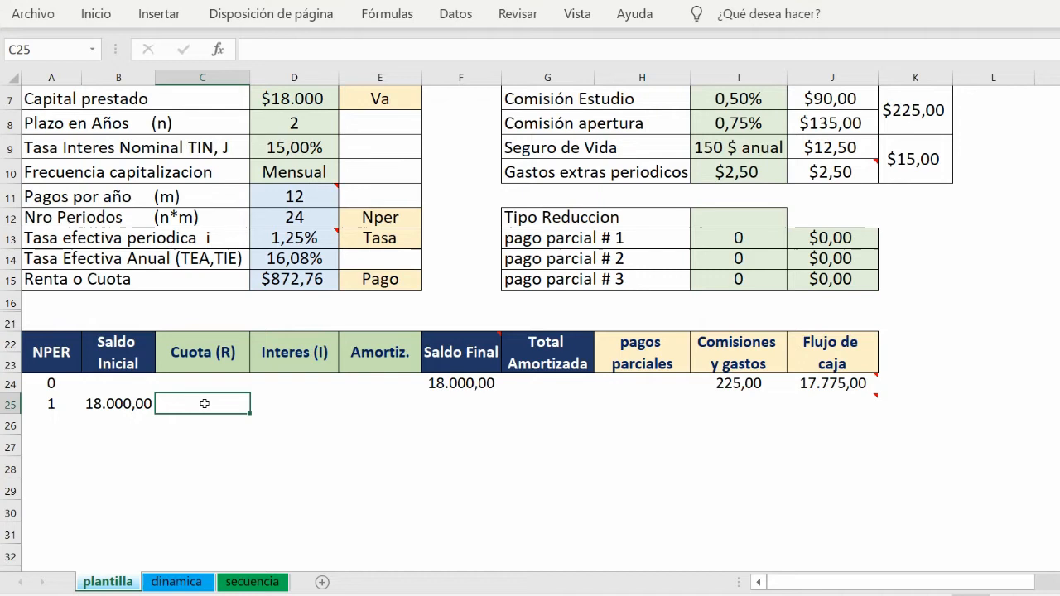
- Link the period 1 Cuota in C25 to the Renta o Cuota cell with =$D$15
type("=")
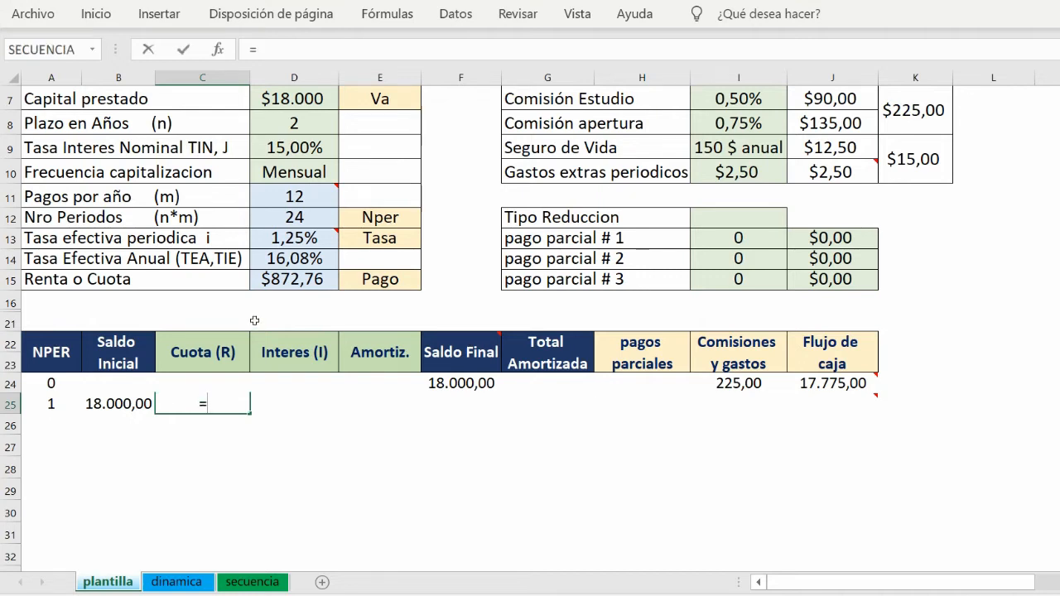
left_click(286, 279)
key("F4")
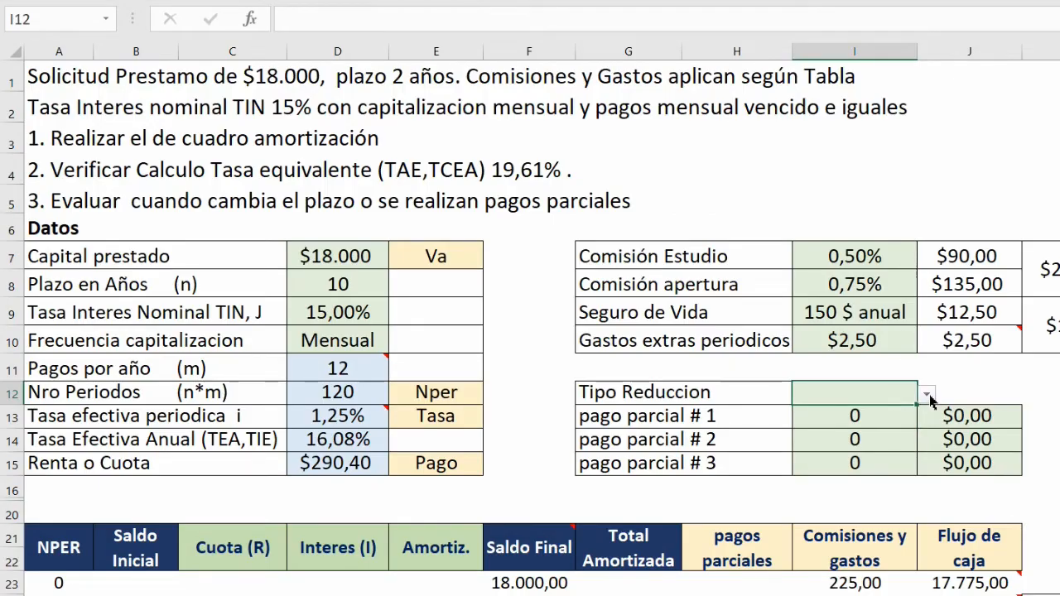
- Try both Tipo Reduccion options in I12, choosing Periodos first and Cuota second
left_click(926, 396)
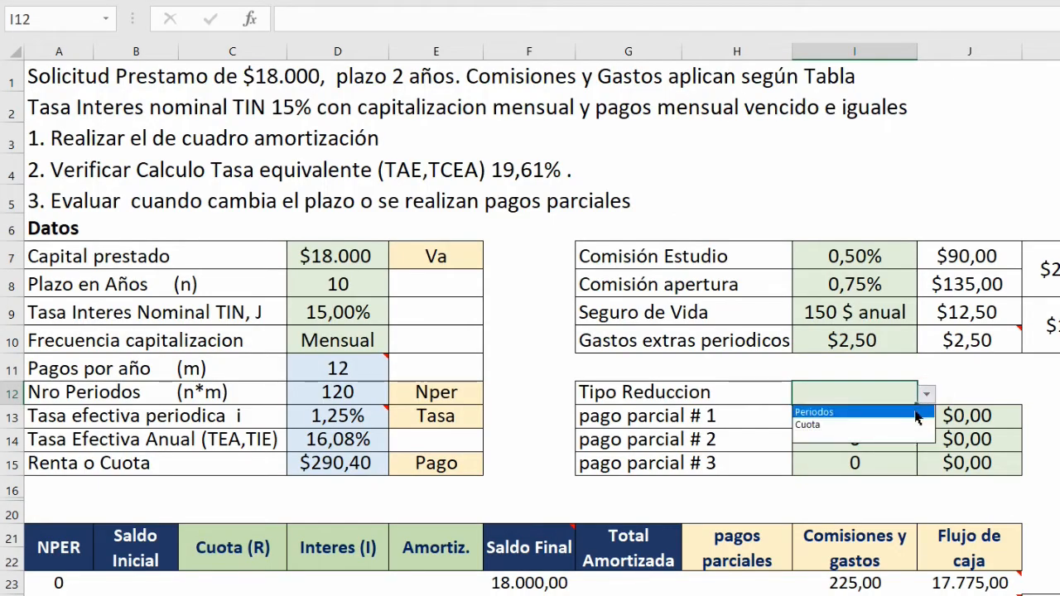
left_click(914, 411)
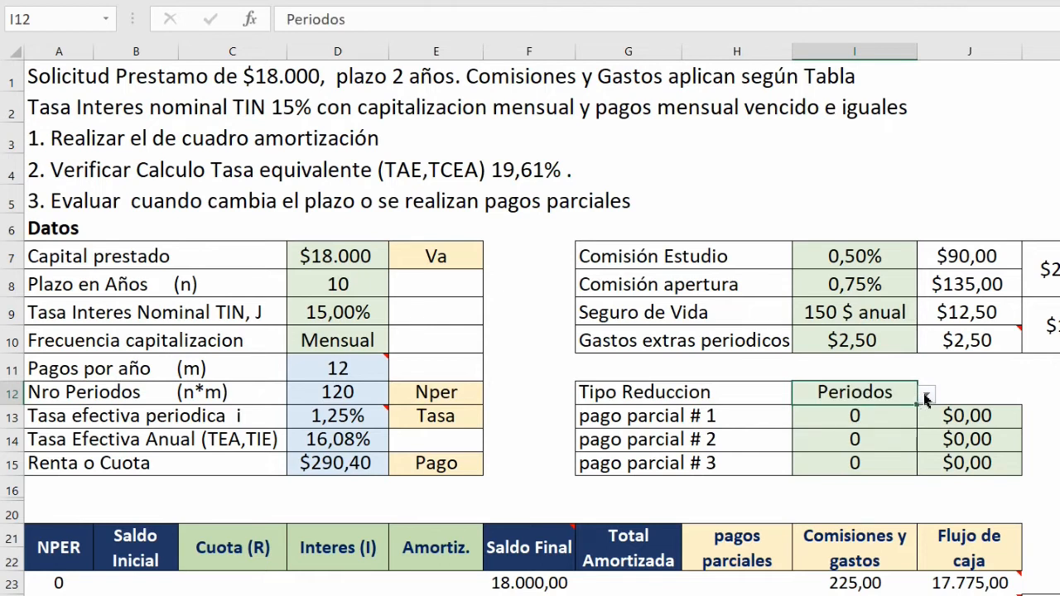
left_click(925, 396)
left_click(910, 426)
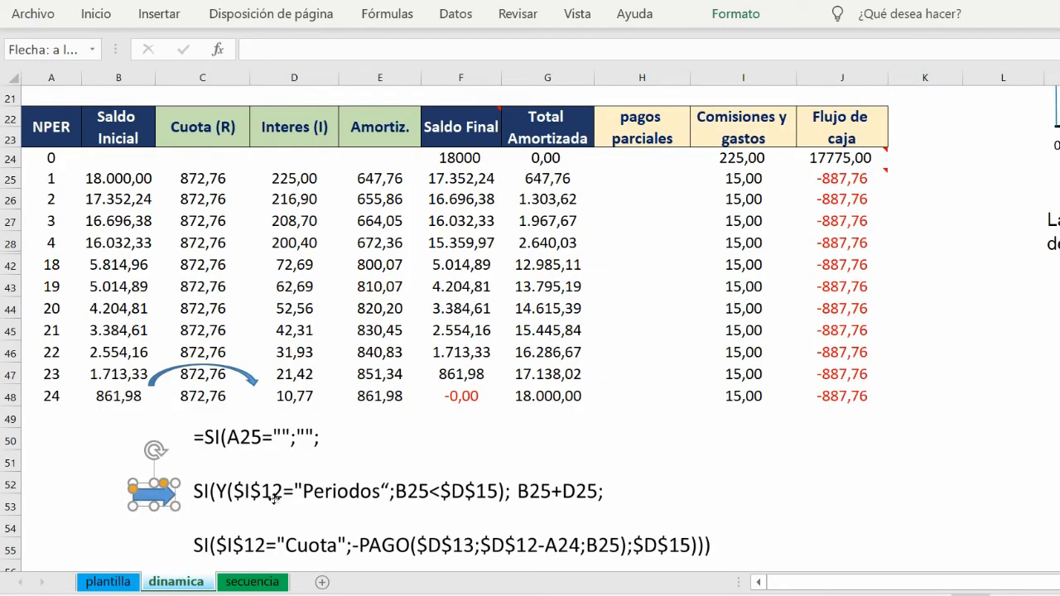
- On the dinamica sheet, examine the Cuota formula and the Interes cell of period 22 beside the written formula notes
left_click(274, 498)
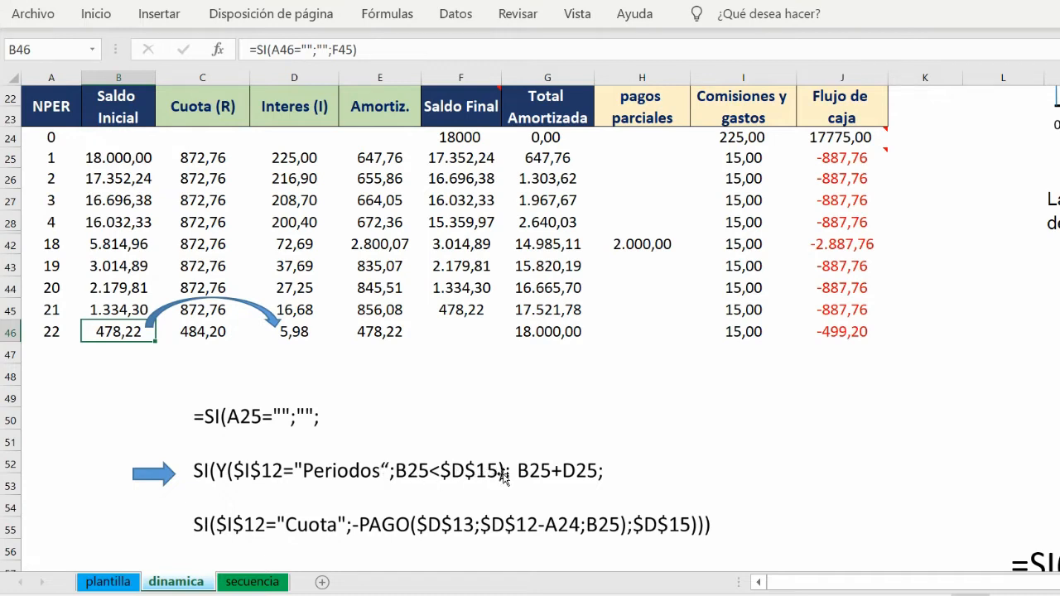
left_click(201, 331)
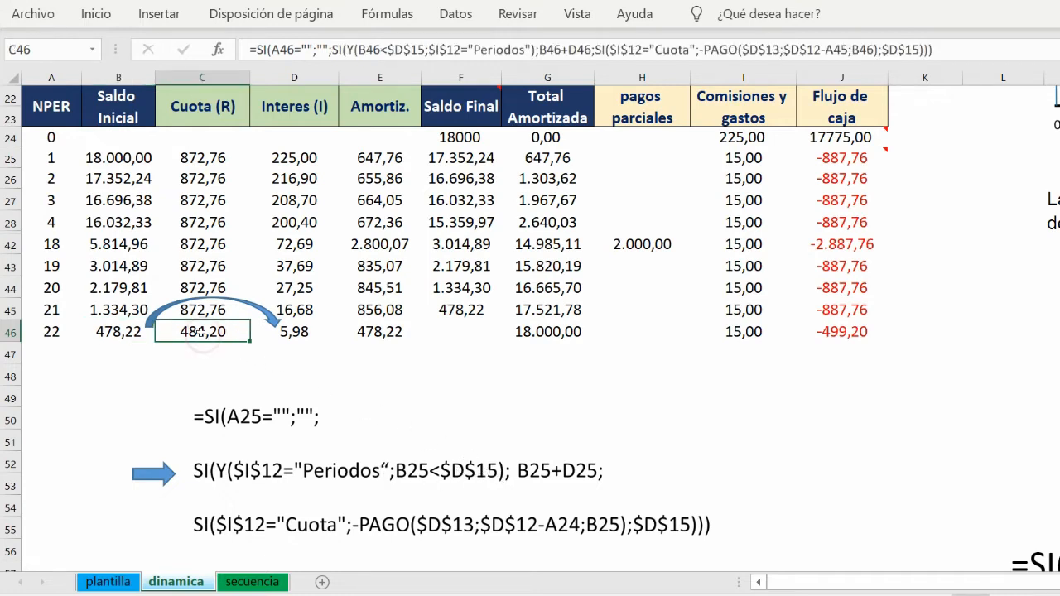
left_click(286, 333)
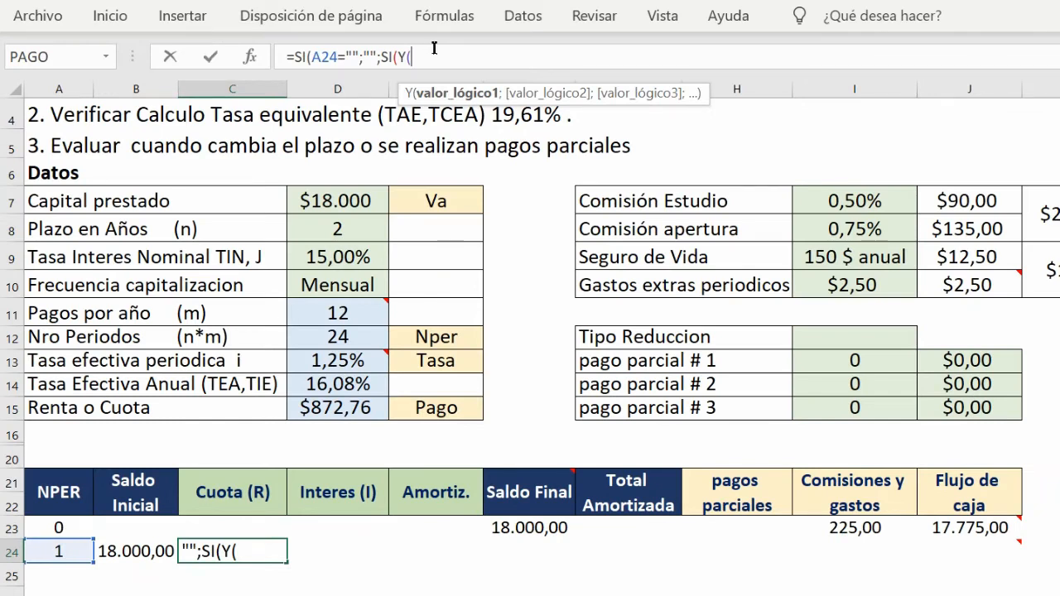
- In the period 1 Cuota formula on the plantilla sheet, add the reduction condition Y($I$12="Periodos";B24<$D$15) with B24+D24 as its result
type("$I$12=\"Periodos\";")
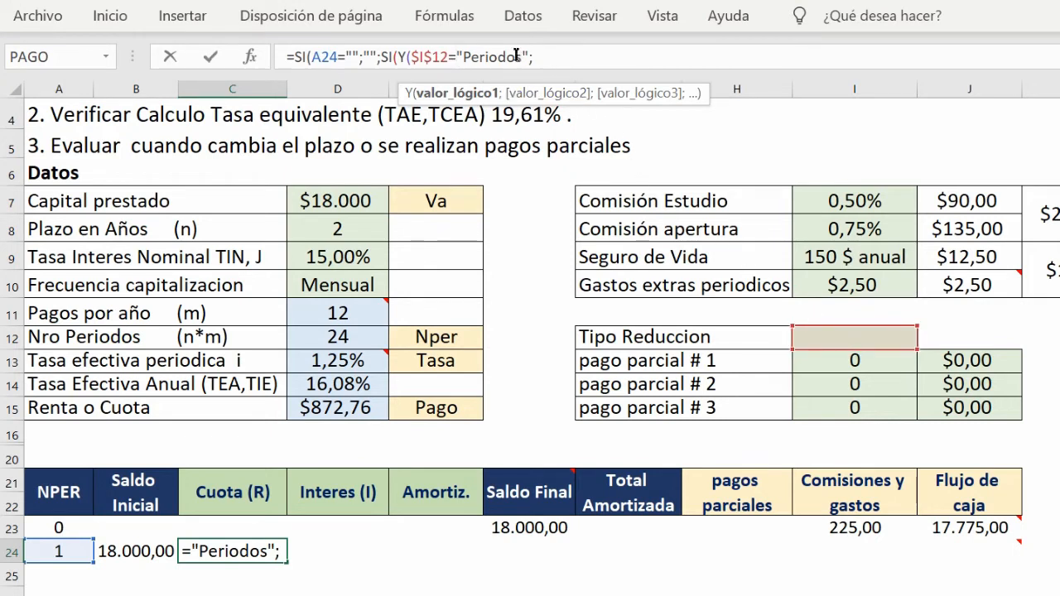
type("B24<$D$15);")
type("B24+D24;")
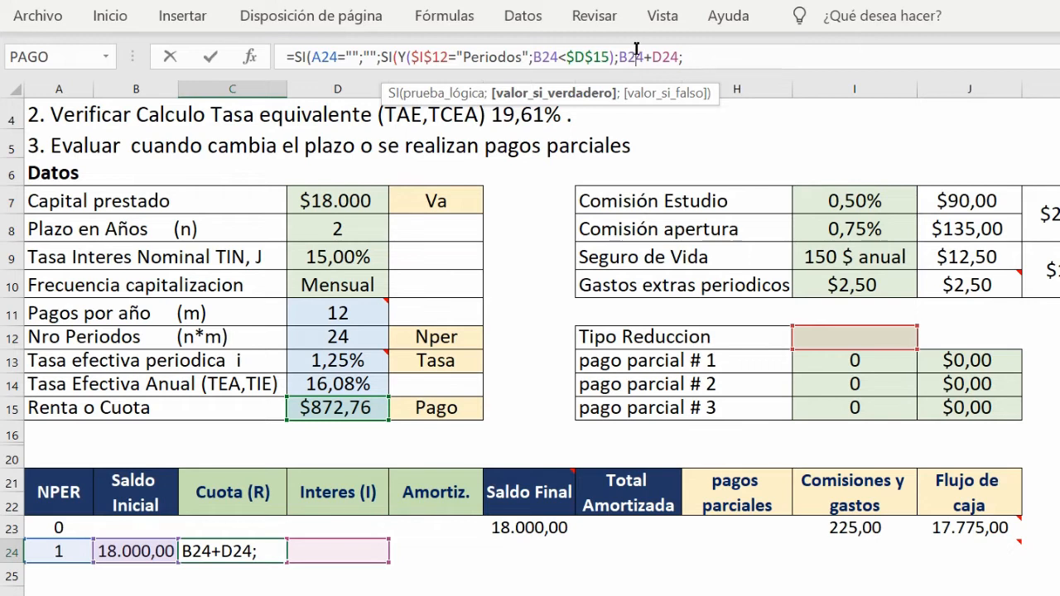
left_click(639, 51)
left_click(693, 53)
- Nest SI($I$12="Cuota"; in the Cuota formula and begin its true value with a negative payment function, -PAGO($D$13;
type("SI($I$12=\"Cuota\";")
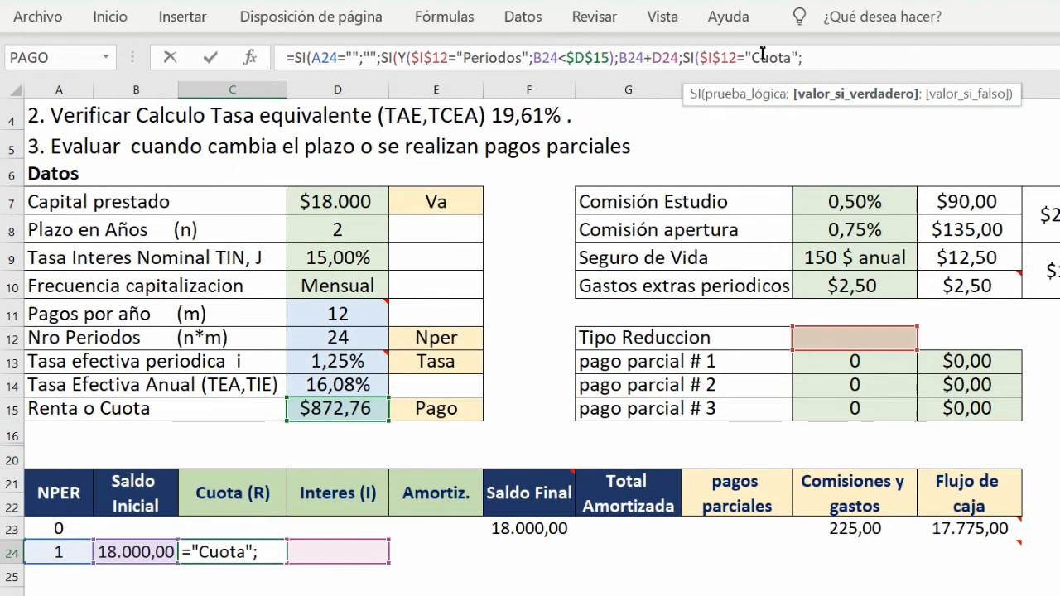
left_click(762, 55)
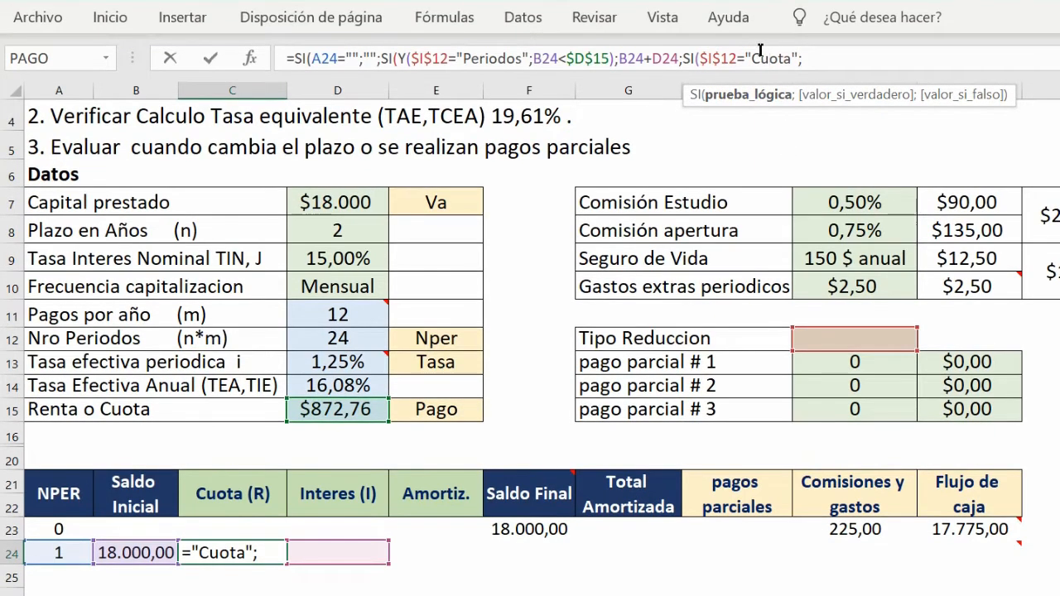
left_click(805, 56)
type("PAGO(")
left_click(848, 44)
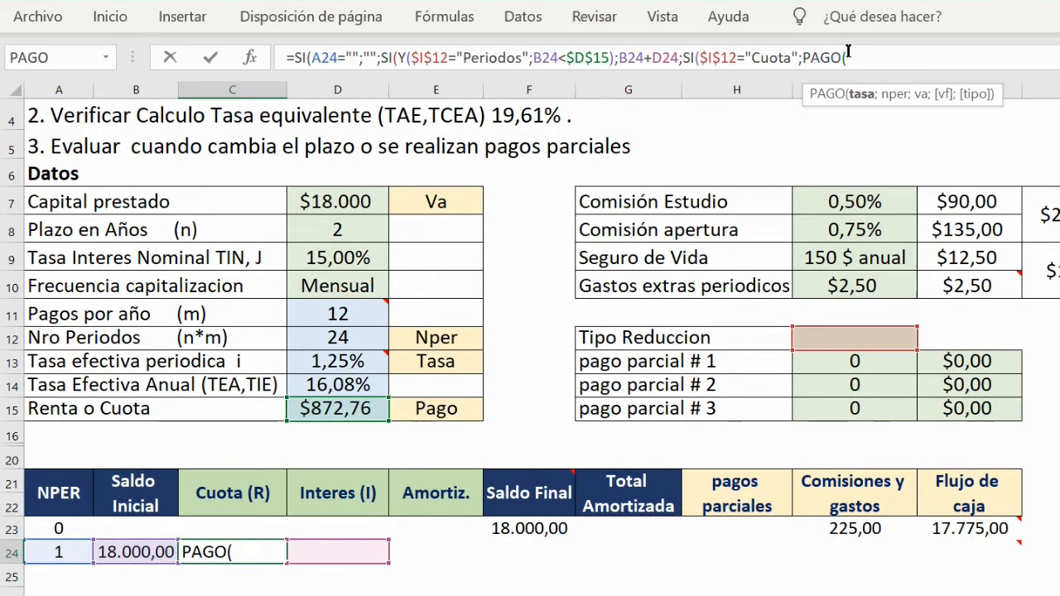
key("Left")
key("Left")
key("Left")
key("Left")
key("Left")
type("-")
key("End")
type("$D$13;")
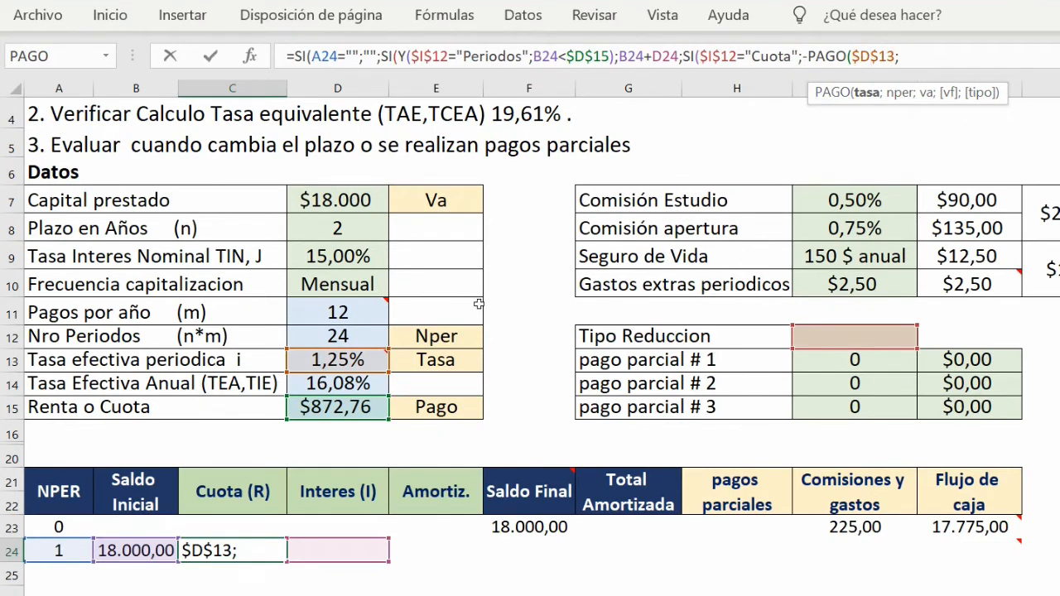
mouse_move(362, 358)
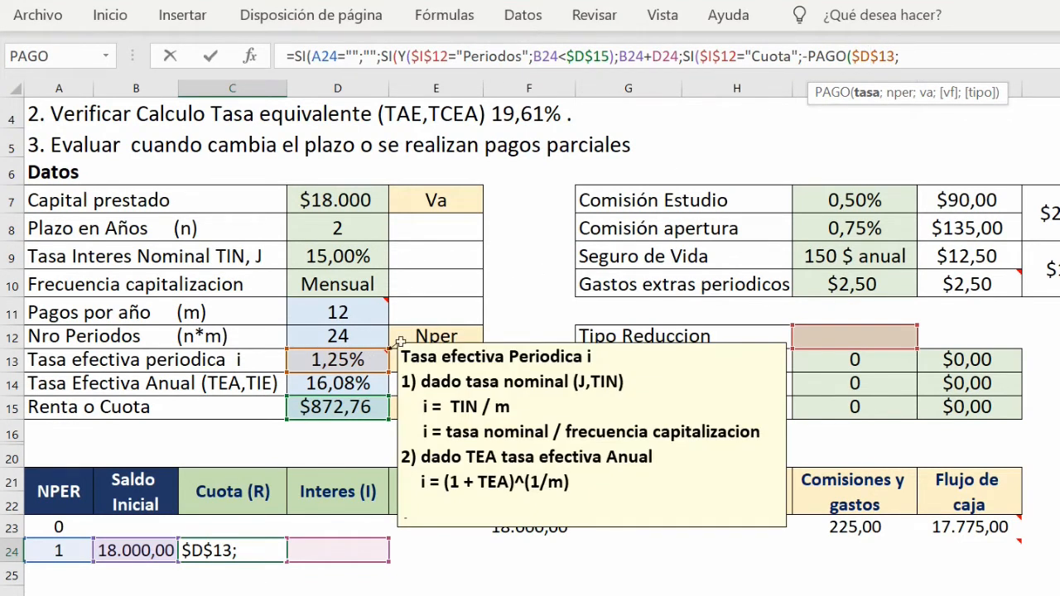
left_click(902, 54)
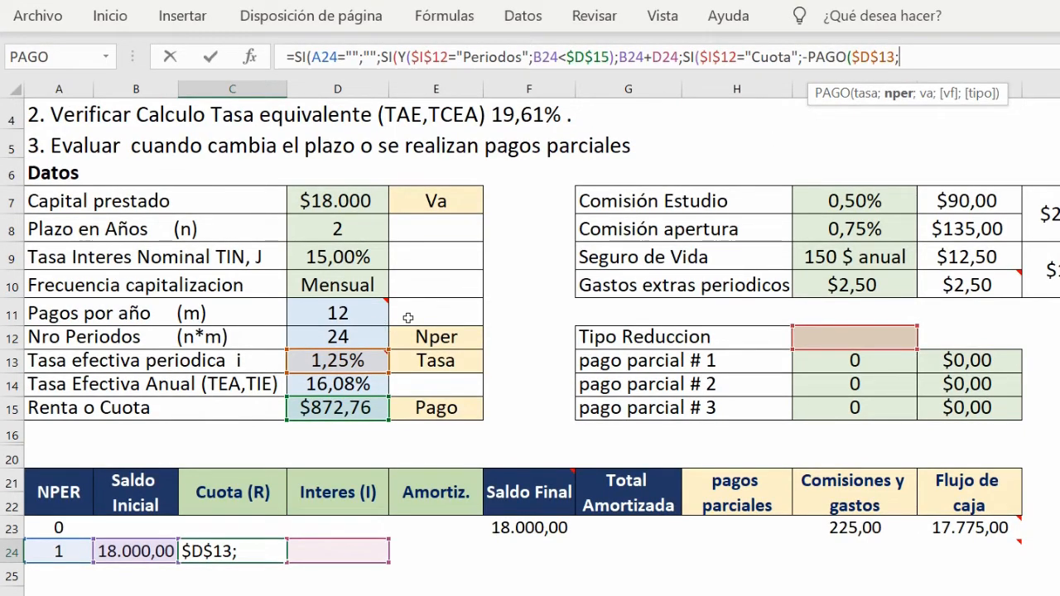
- Complete the PAGO arguments with $D$12-A23;B24, add $D$15 as the fallback value, and commit the period 1 Cuota formula
left_click(904, 57)
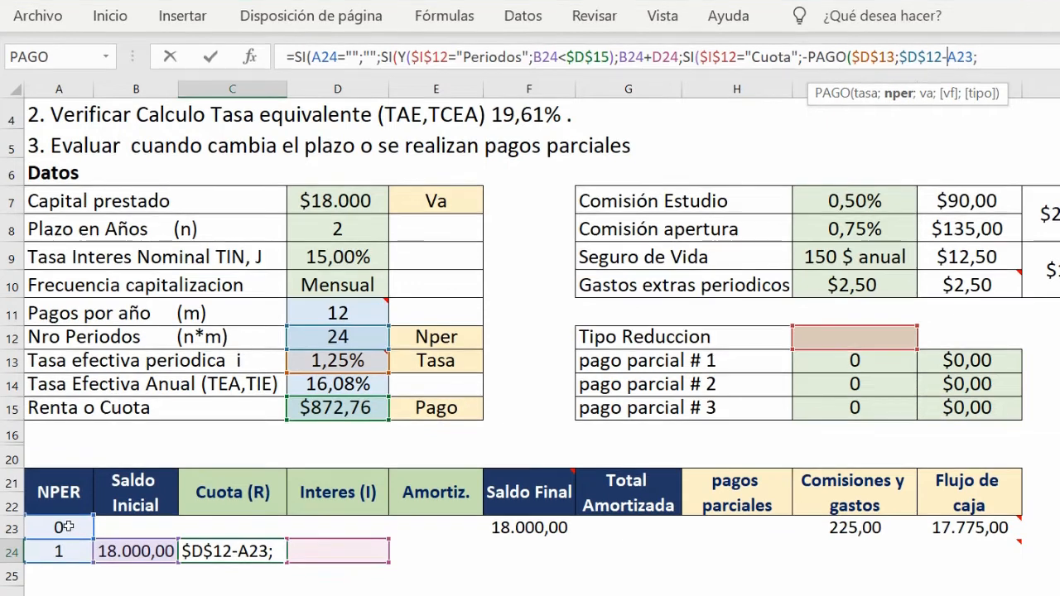
type("B24)")
left_click(977, 51)
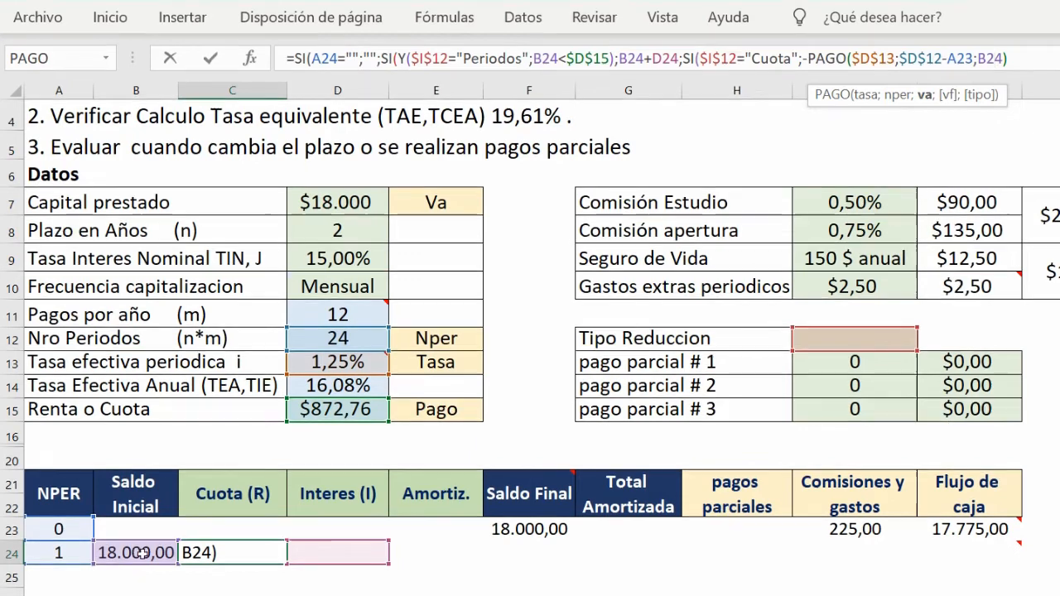
type(";$D$15)")
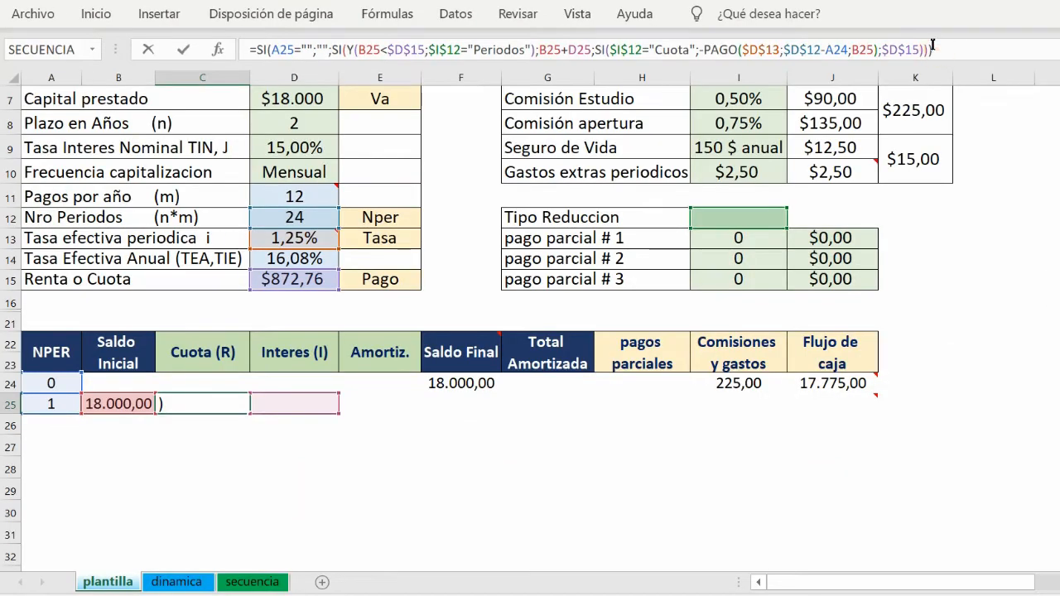
key("Return")
- Calculate the period 1 Interes in D25 with =B25*$D$13
left_click(317, 549)
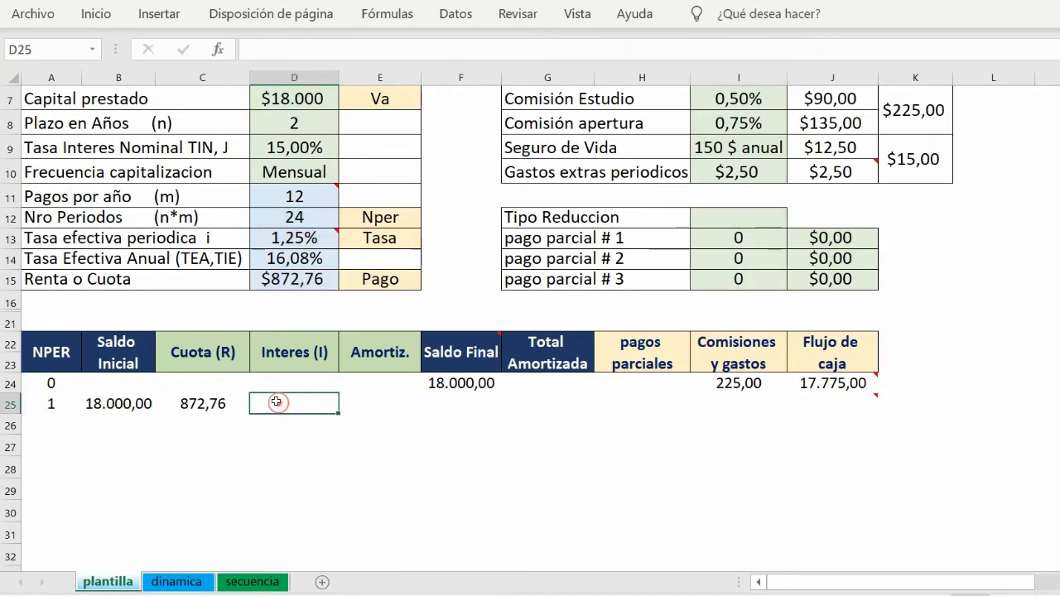
type("=")
left_click(132, 403)
type("*")
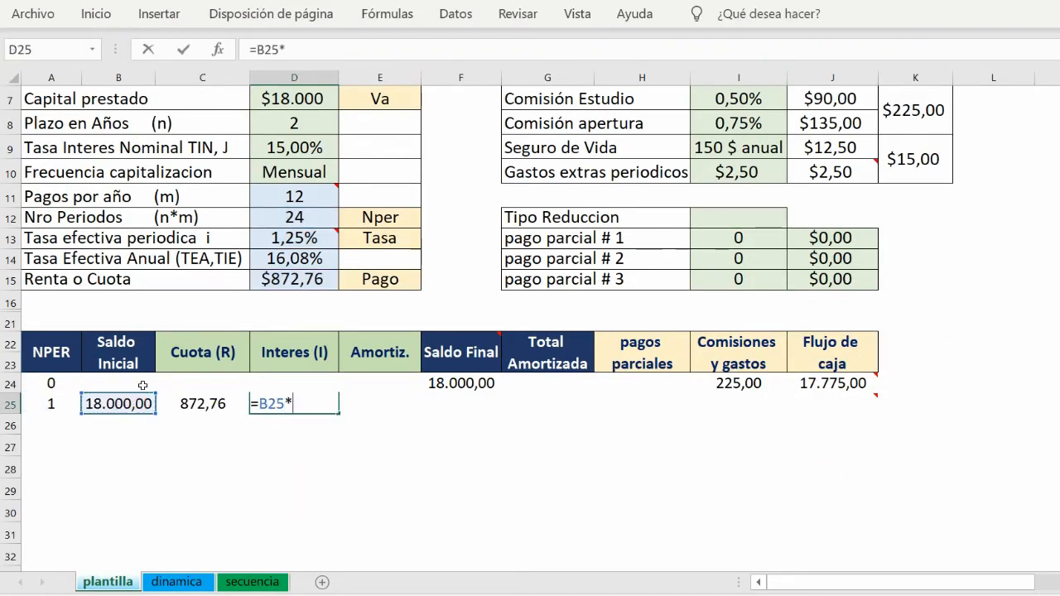
left_click(300, 238)
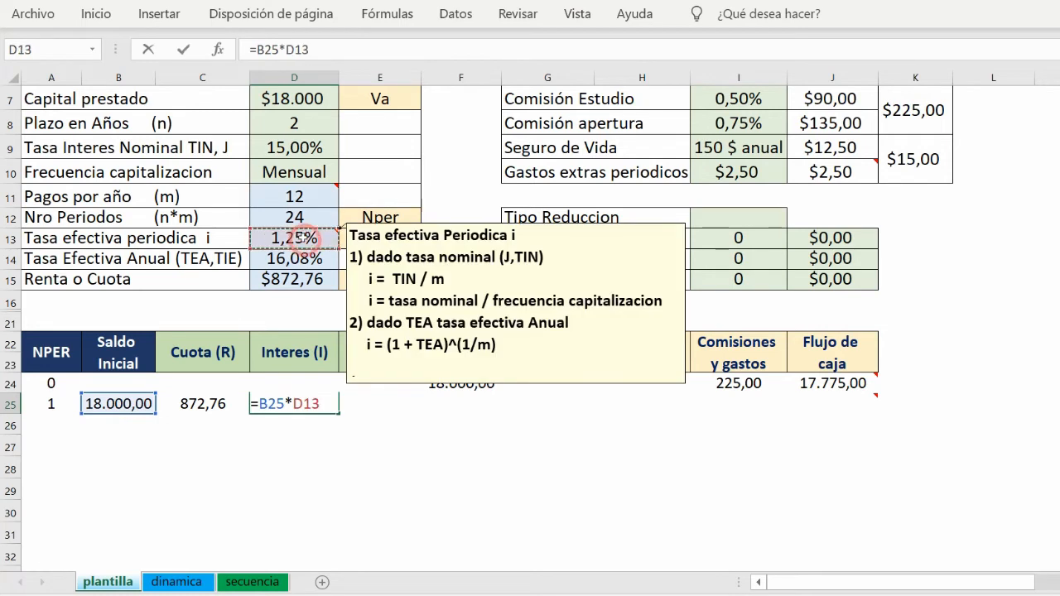
key("F4")
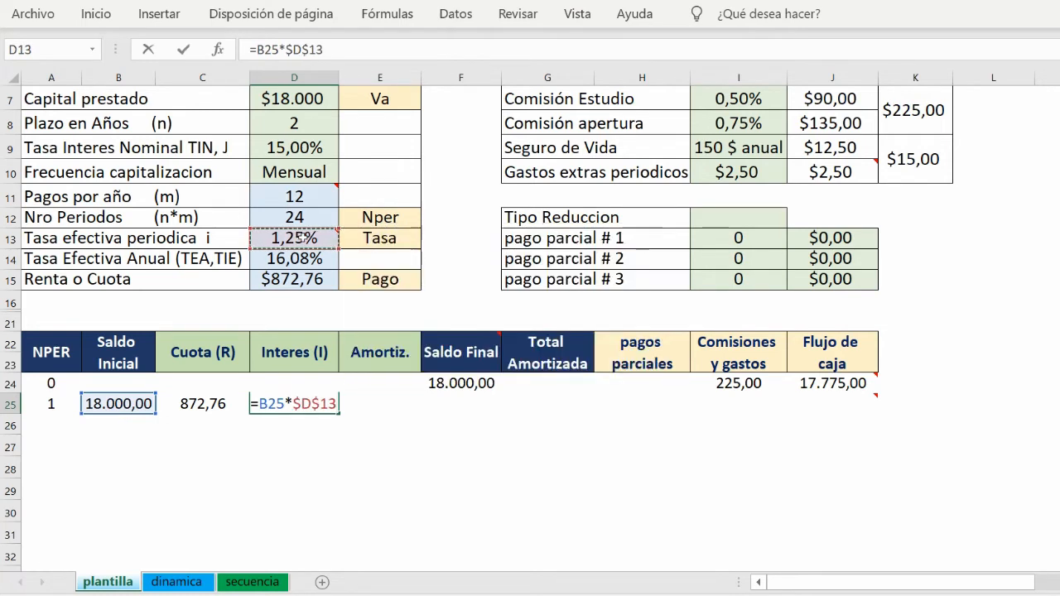
key("ctrl+Return")
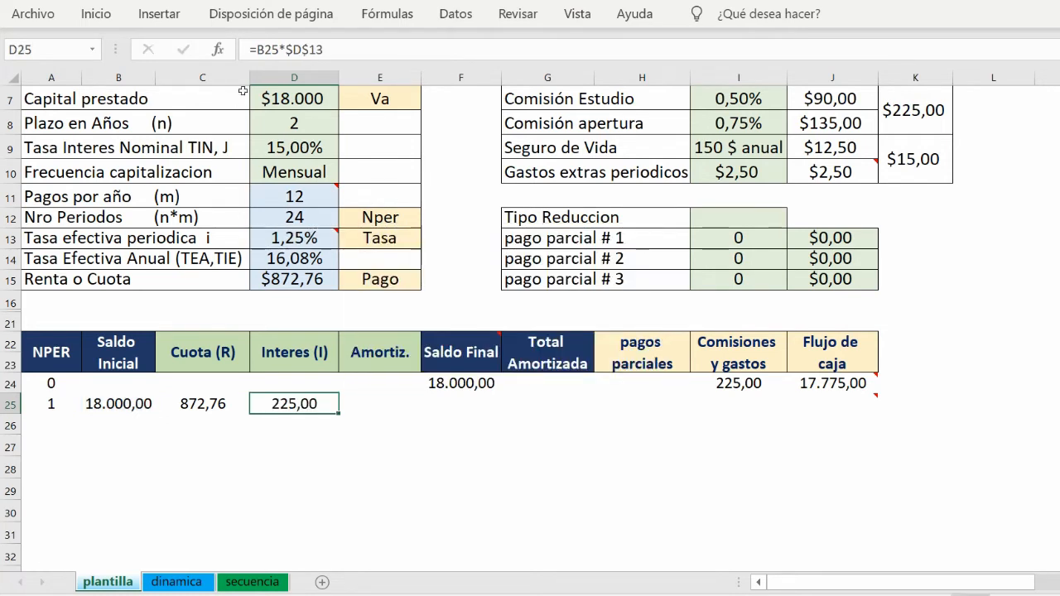
- Make the Interes in D25 conditional with =SI(A25="";"";B25*$D$13)
left_click(250, 46)
type("SI(A25=\"\";\"\";")
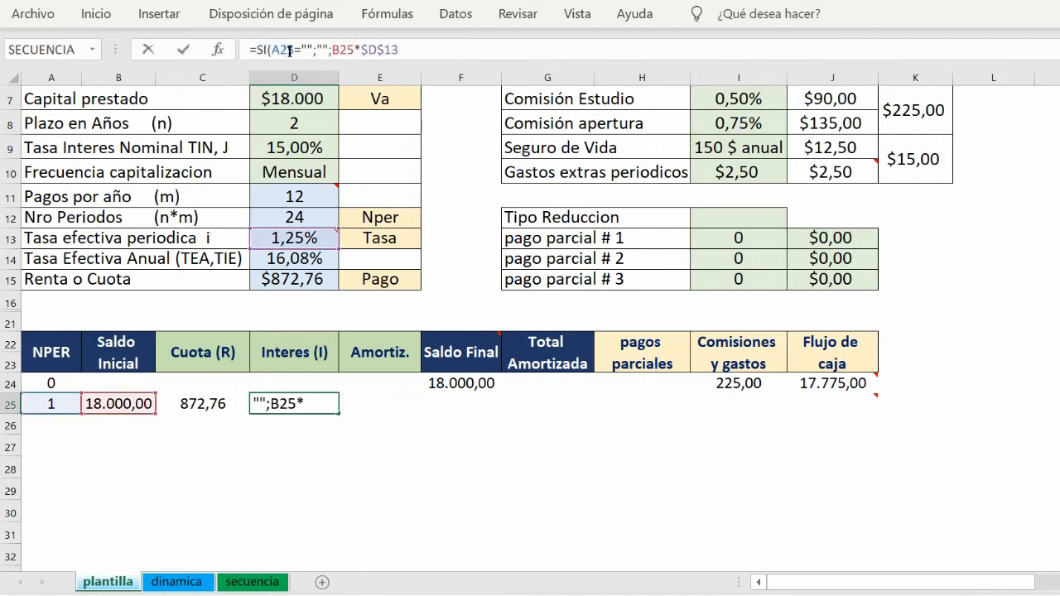
left_click(407, 49)
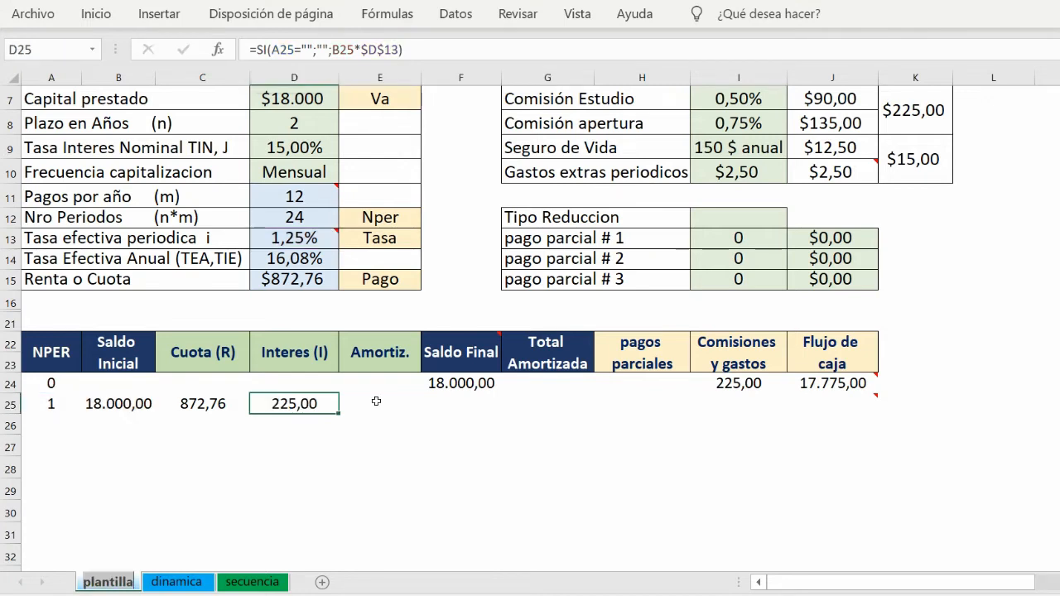
- Calculate the period 1 Amortización in E25 as Cuota minus Interes plus partial payments with =C25-D25+H25
left_click(377, 402)
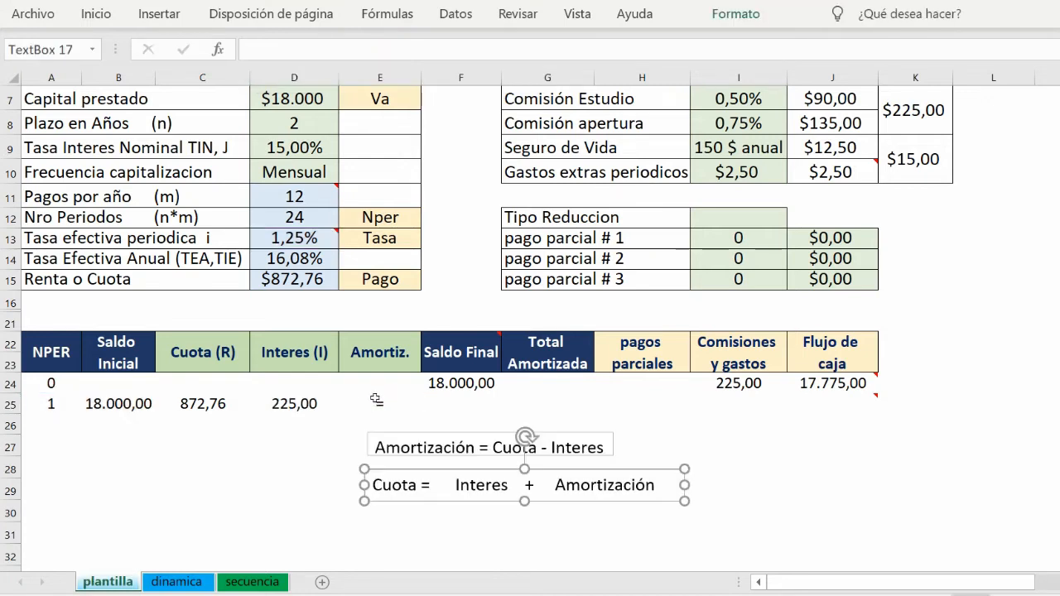
left_click(381, 401)
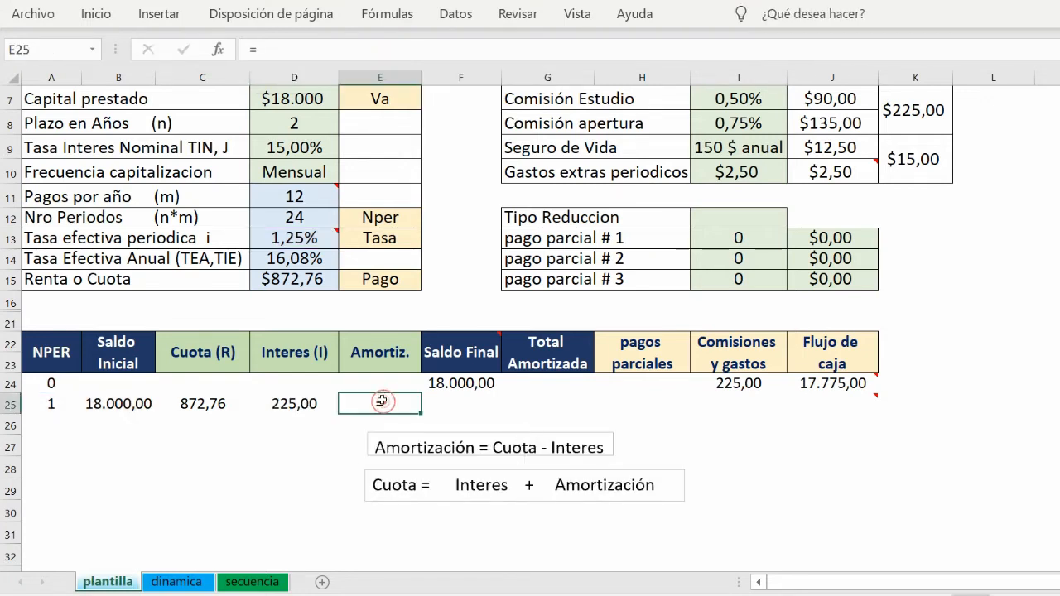
double_click(382, 401)
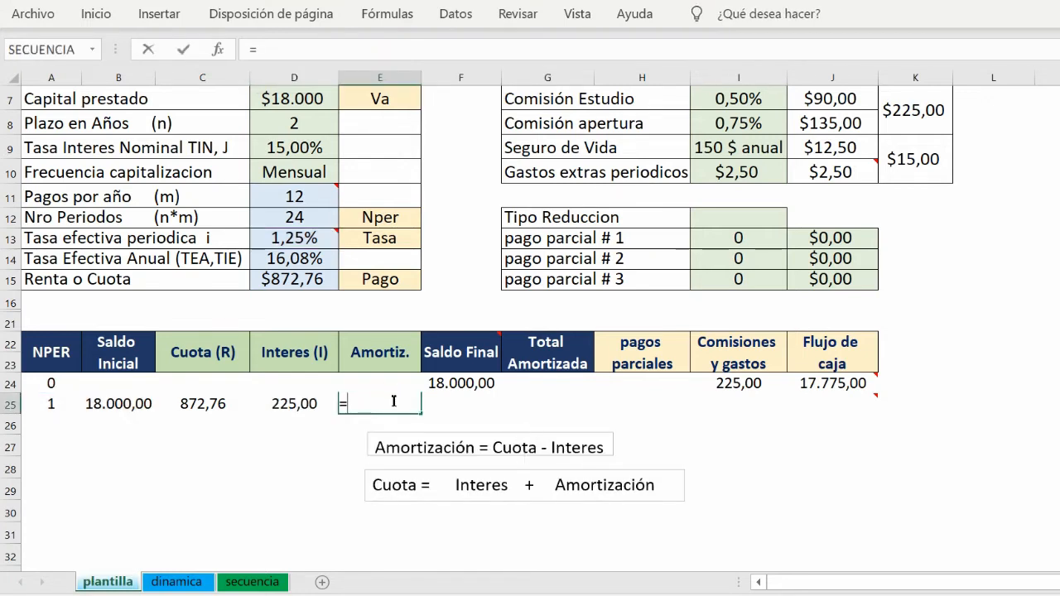
left_click(191, 401)
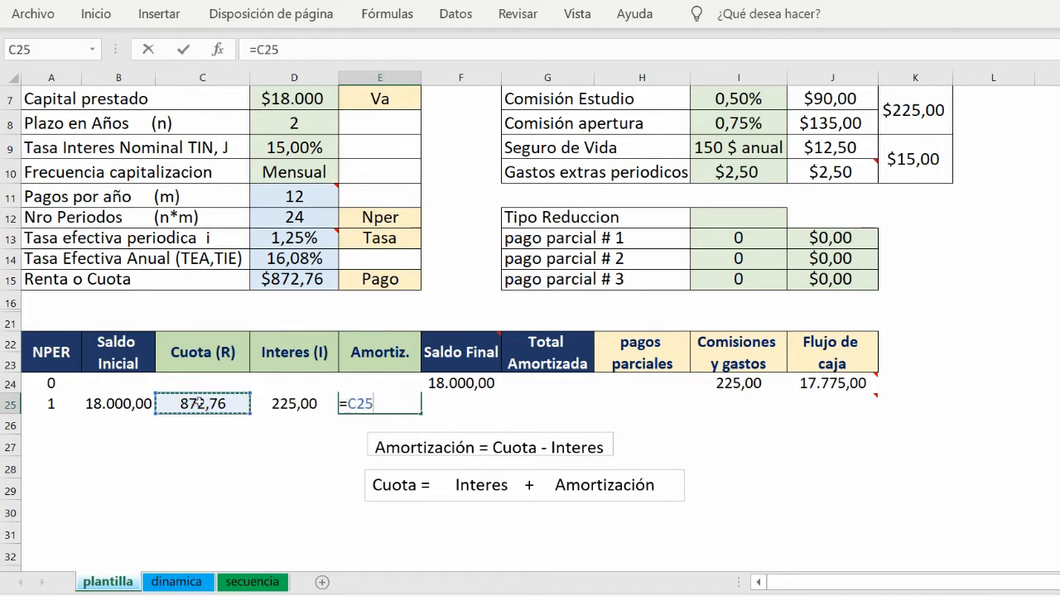
type("-")
left_click(294, 402)
type("+")
left_click(645, 399)
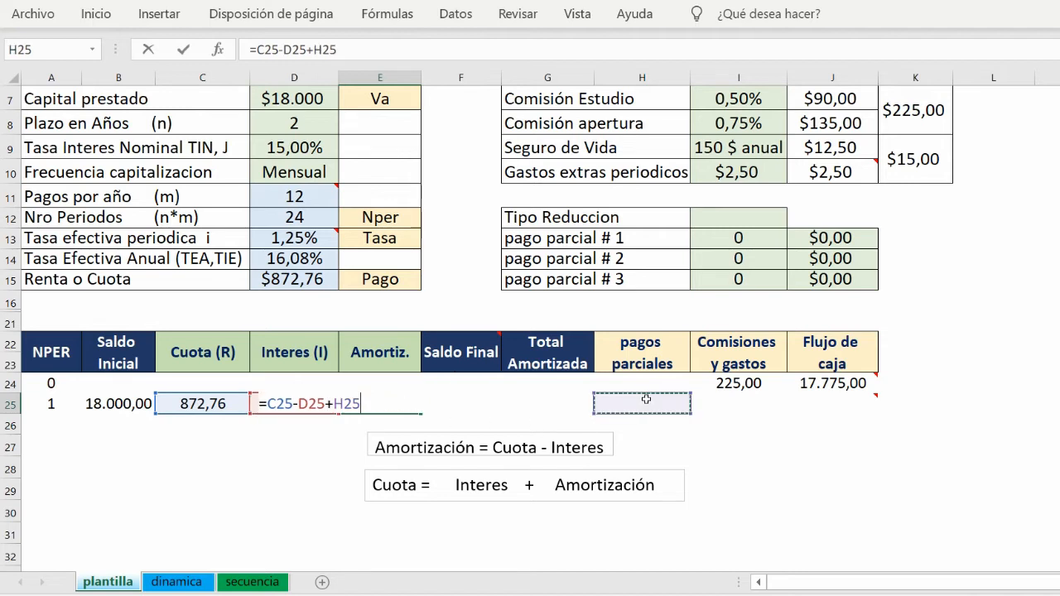
key("Return")
- Make the Amortización in E25 conditional with =SI(A25="";"";C25-D25+H25)
left_click(377, 400)
left_click(255, 49)
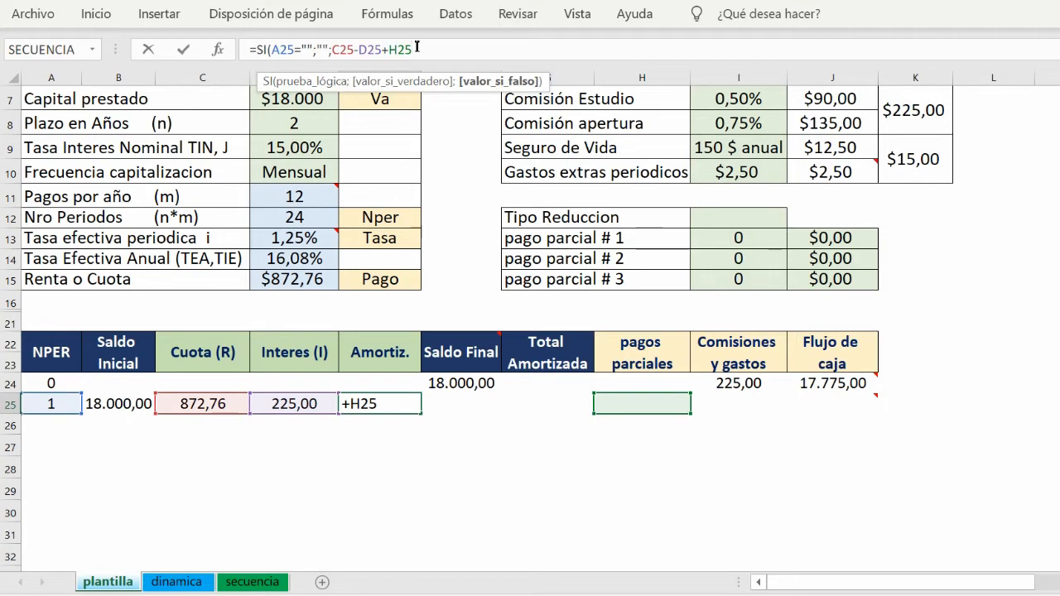
type(")")
- Calculate the period 1 Saldo Final in F25 as Saldo Inicial minus Amortización with =B25-E25
left_click(439, 402)
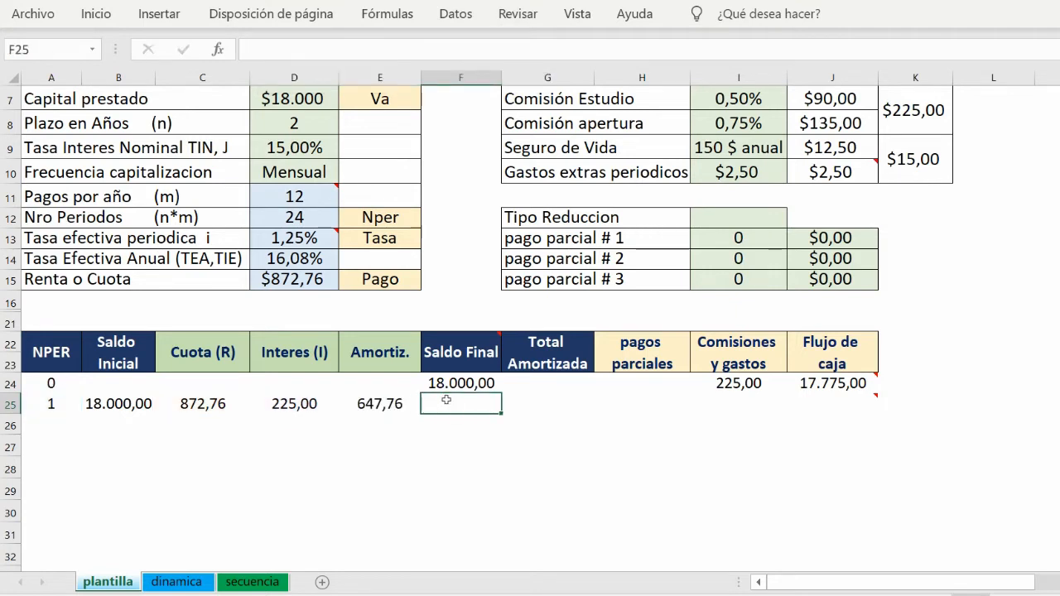
type("=")
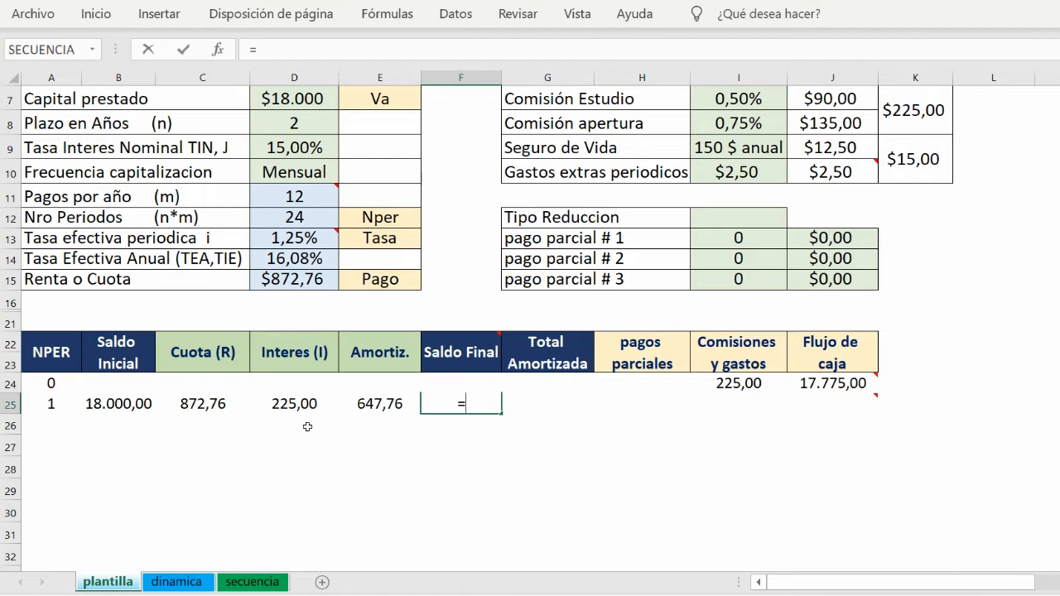
left_click(120, 400)
type("-")
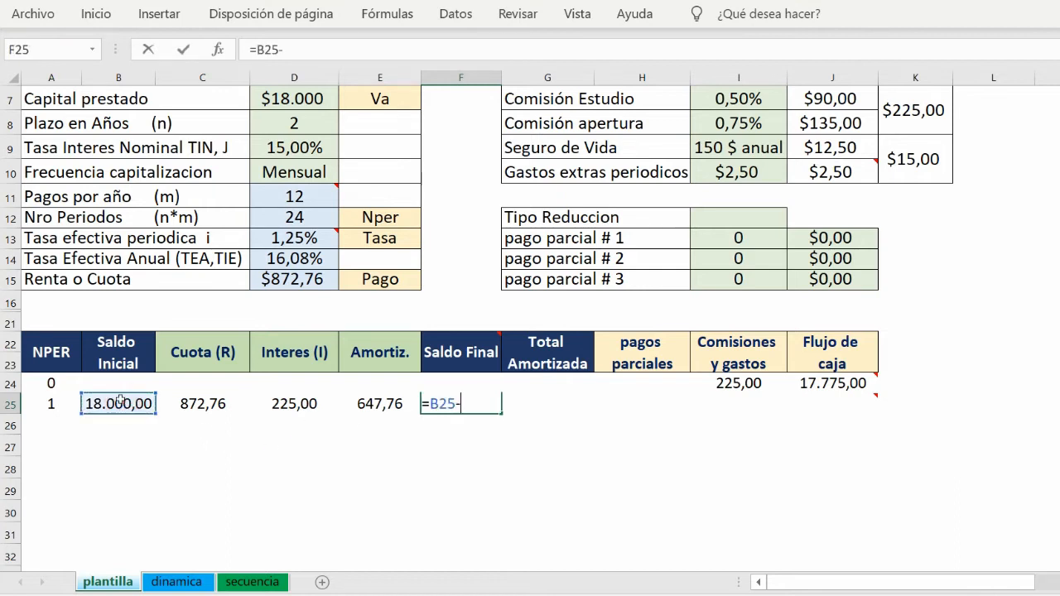
left_click(364, 403)
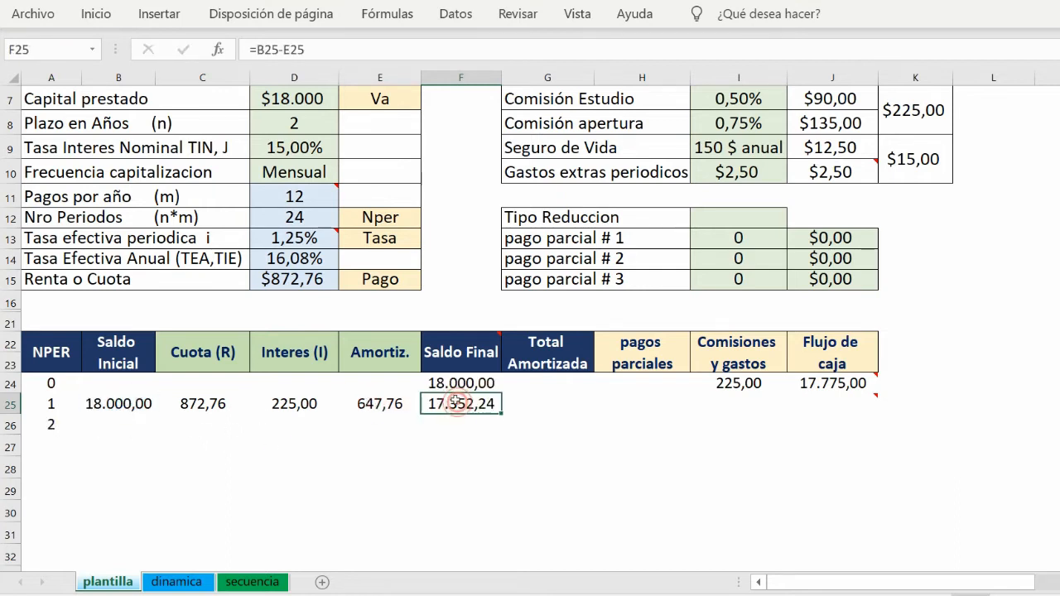
- Make the Saldo Final in F25 conditional with =SI(A25="";"";B25-E25)
left_click_drag(250, 51, 258, 51)
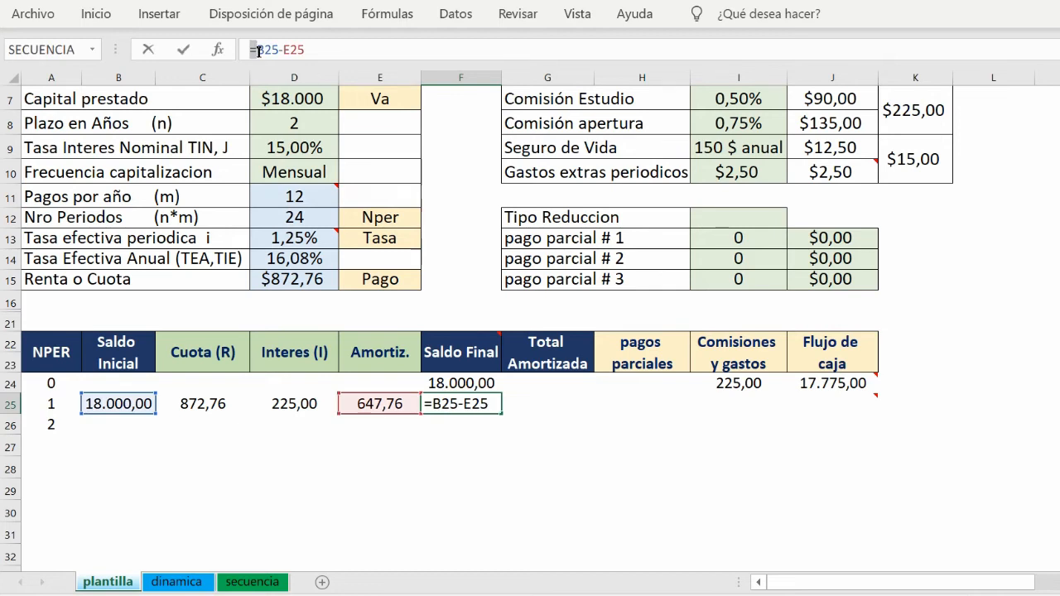
type("=SI(A25=\"\";\"\";")
key("Tab")
- Calculate the period 1 Total Amortizada in G25 as the previous total plus Amortización with =G24+E25
type("=")
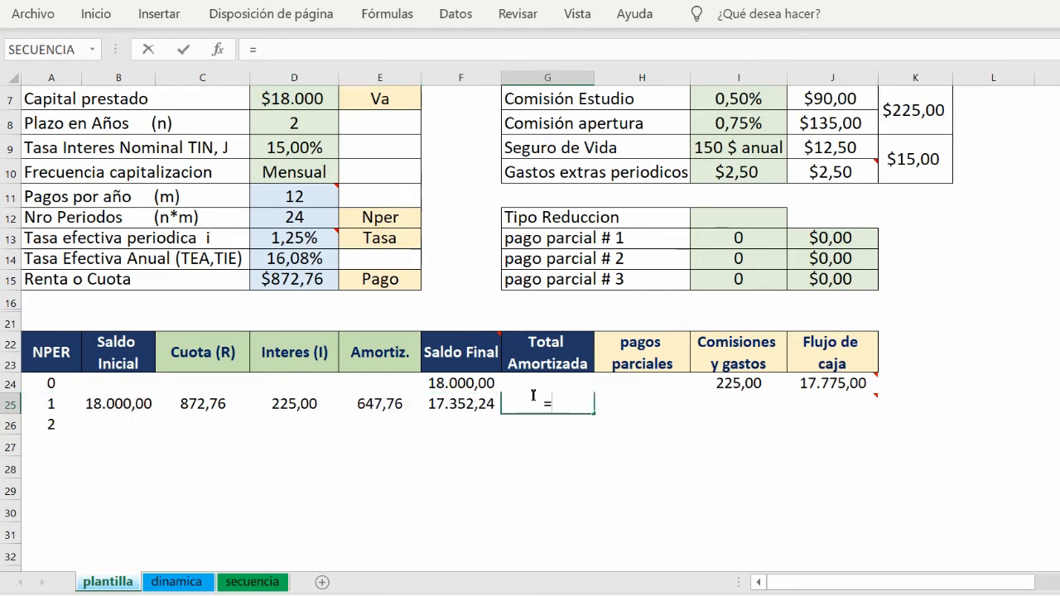
left_click(551, 384)
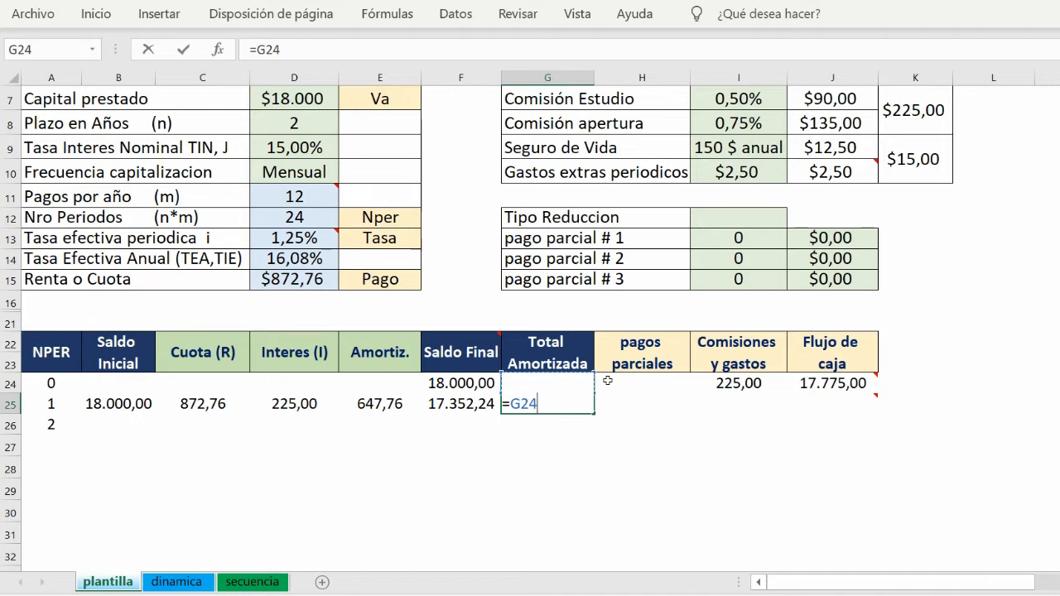
type("+")
left_click(372, 400)
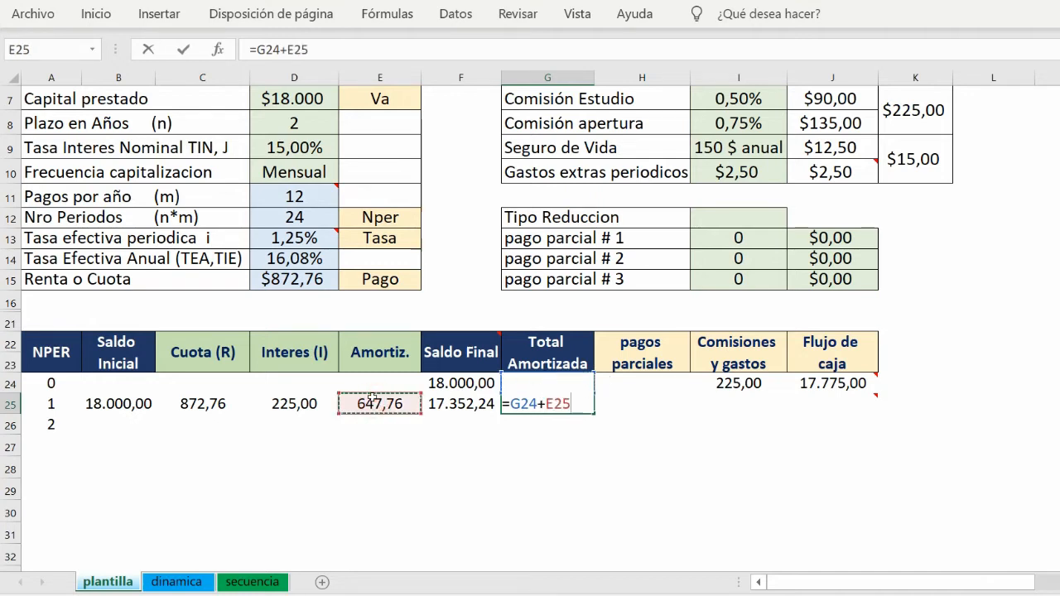
key("ctrl+Return")
- Make the Total Amortizada in G25 conditional with =SI(A25="";"";G24+E25)
left_click(253, 50)
type("SI(A25=\"\";\"\";")
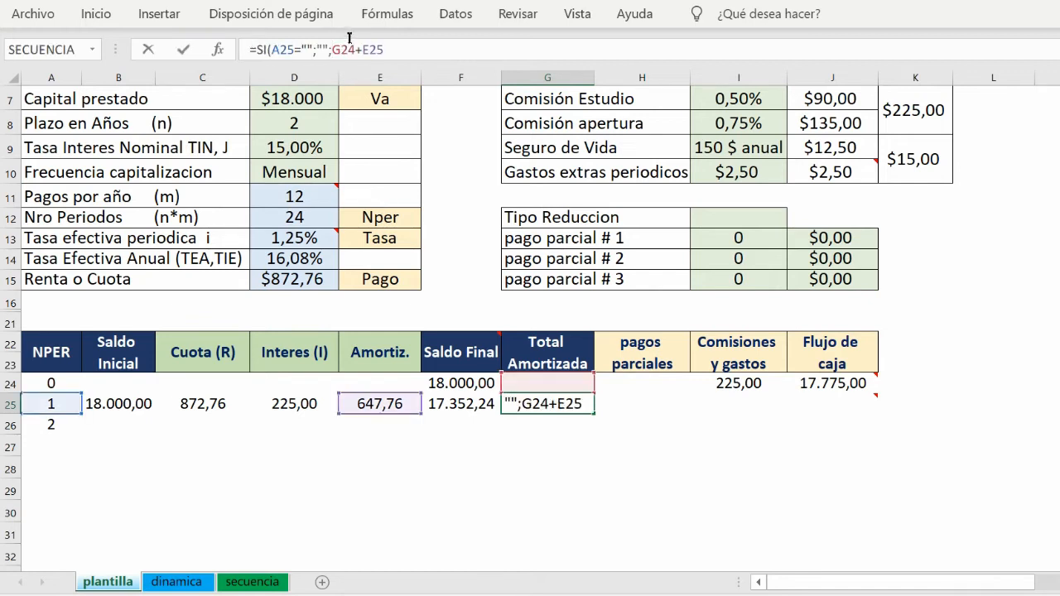
left_click(385, 42)
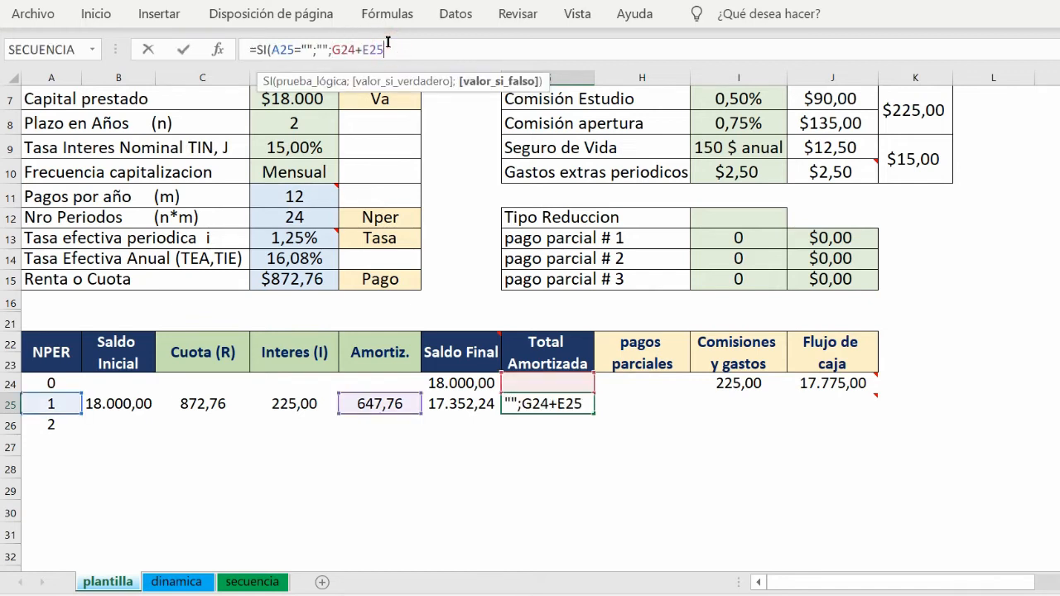
type(")")
- Build nested conditions in H25 for partial payments 1 and 2 with =SI(A25=$I$13;$J$13;SI(A25=$I$14;$J$14;
left_click(629, 397)
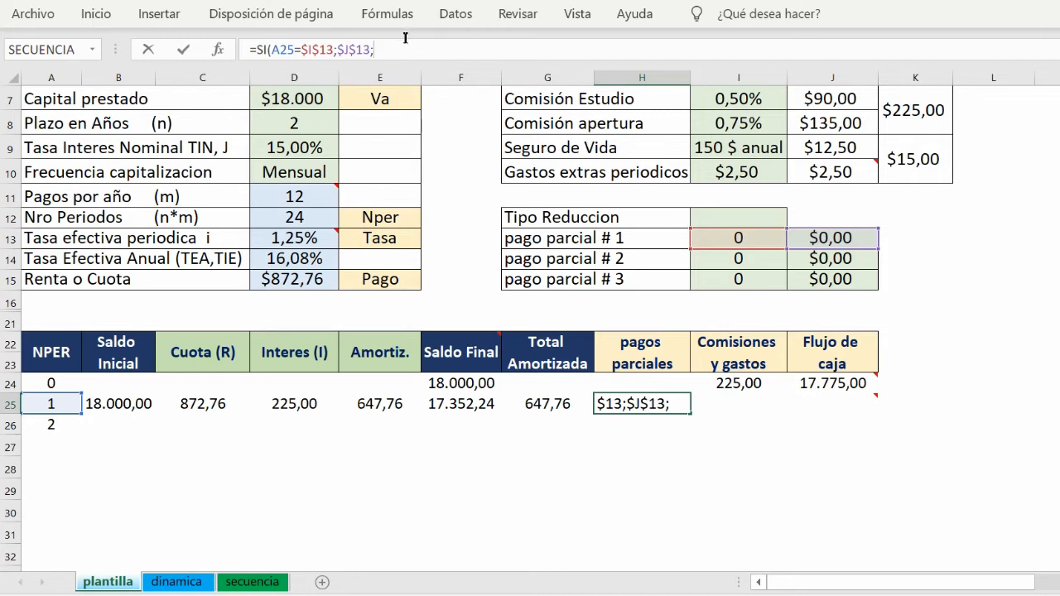
type("=SI(A25=$I$13;$J$13;")
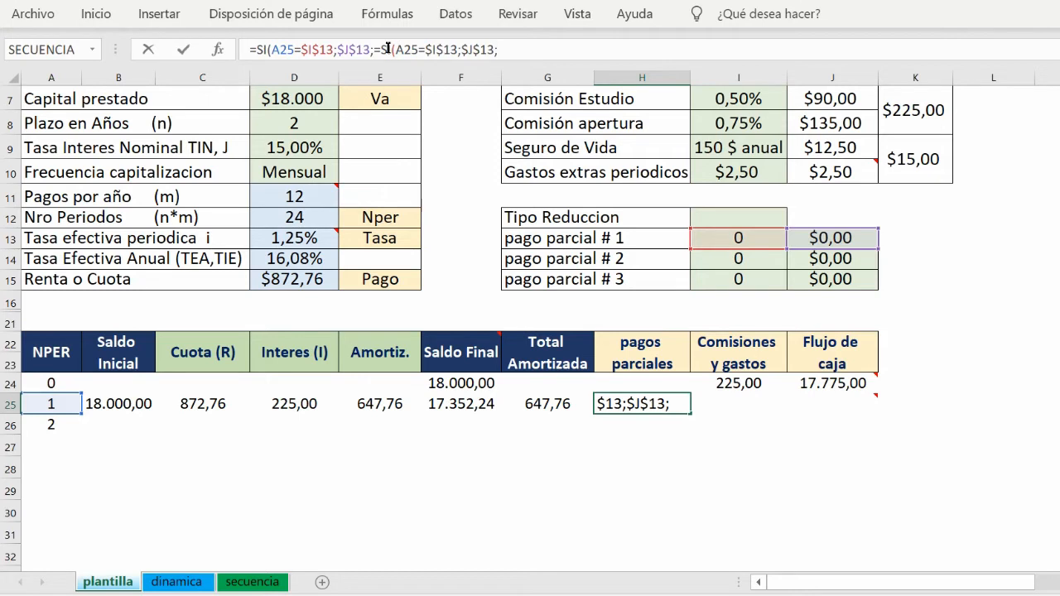
left_click(376, 50)
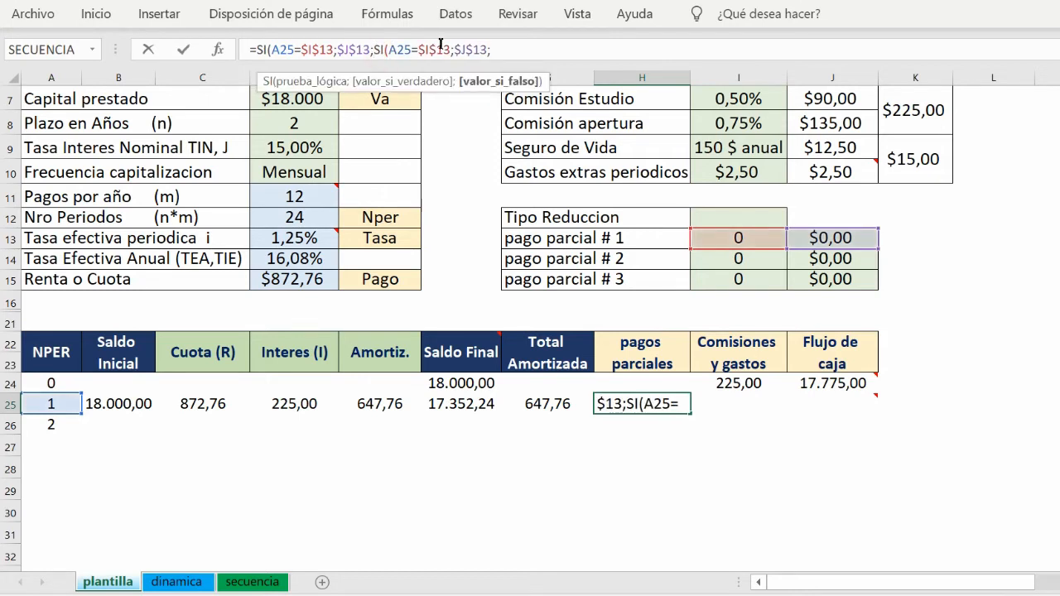
left_click(451, 49)
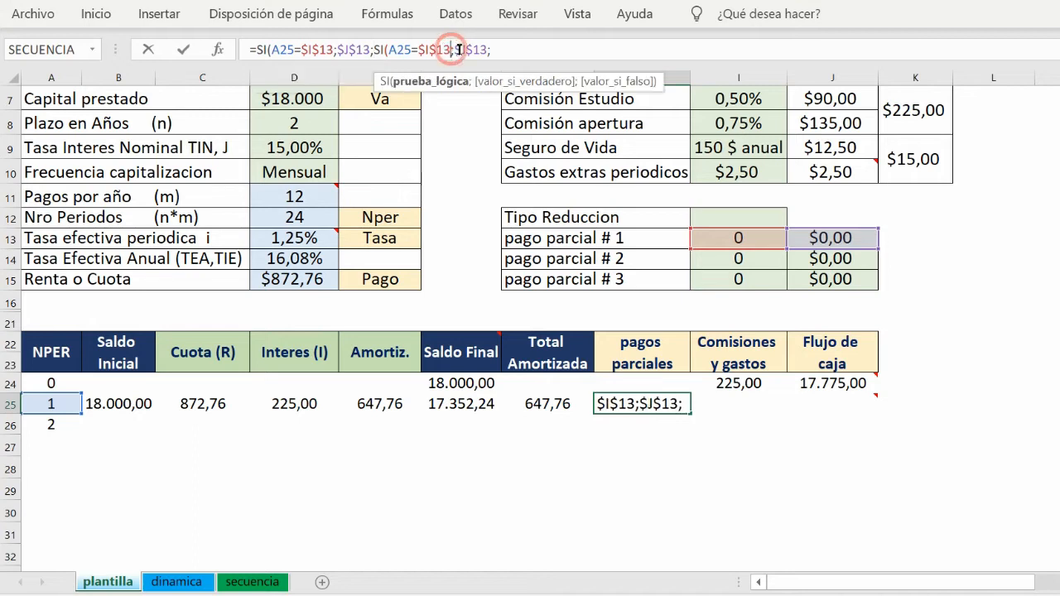
key("BackSpace")
type("4")
left_click(487, 49)
key("BackSpace")
type("4")
left_click(495, 48)
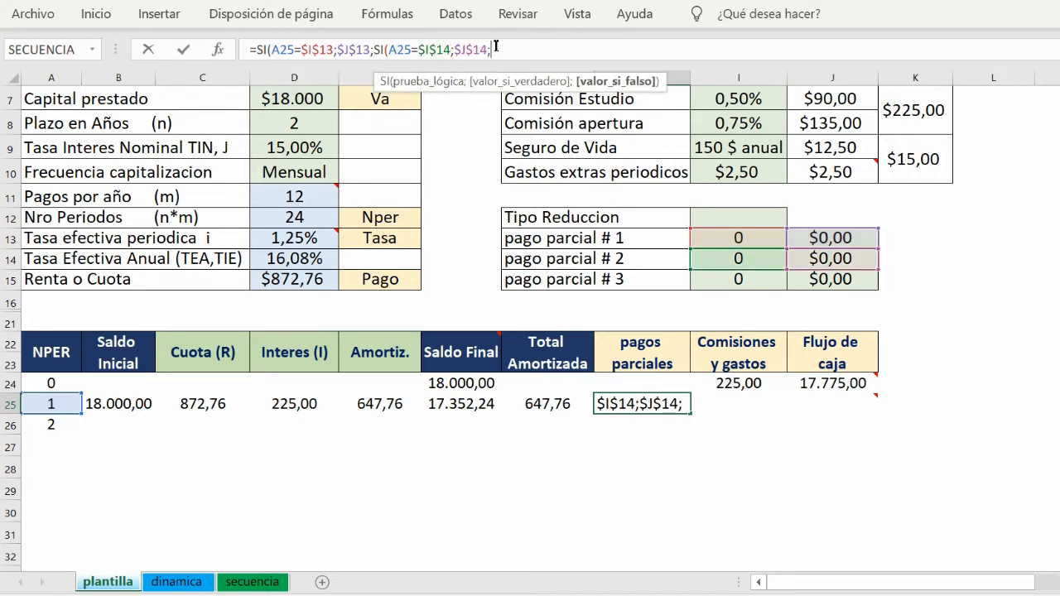
- Complete the H25 formula with the third partial payment condition SI(A25=$I$15;$J$15;0)))
type("SI(A25=$I$13;$J$13;")
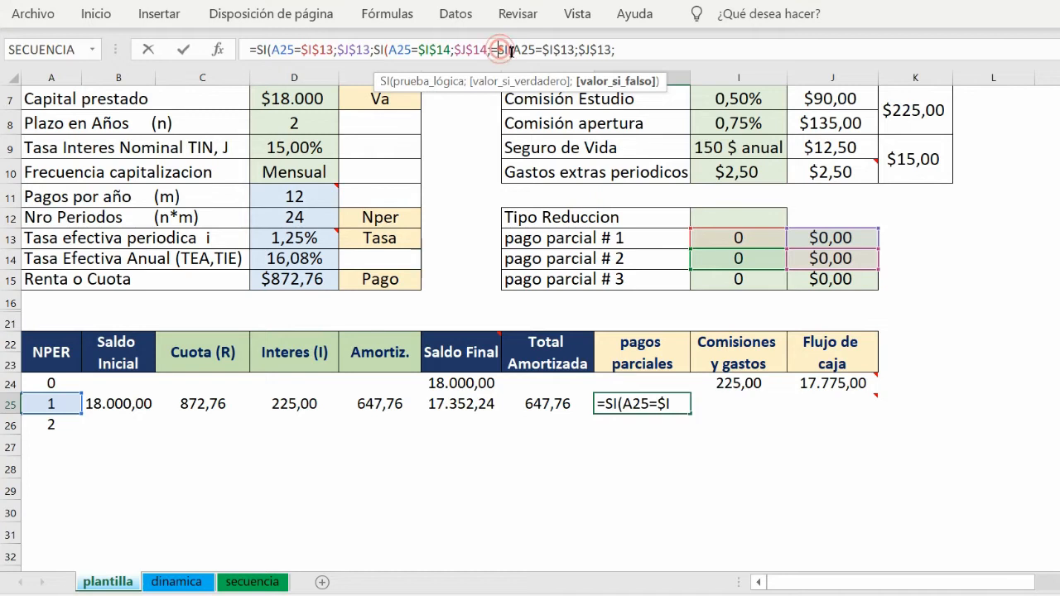
left_click(533, 53)
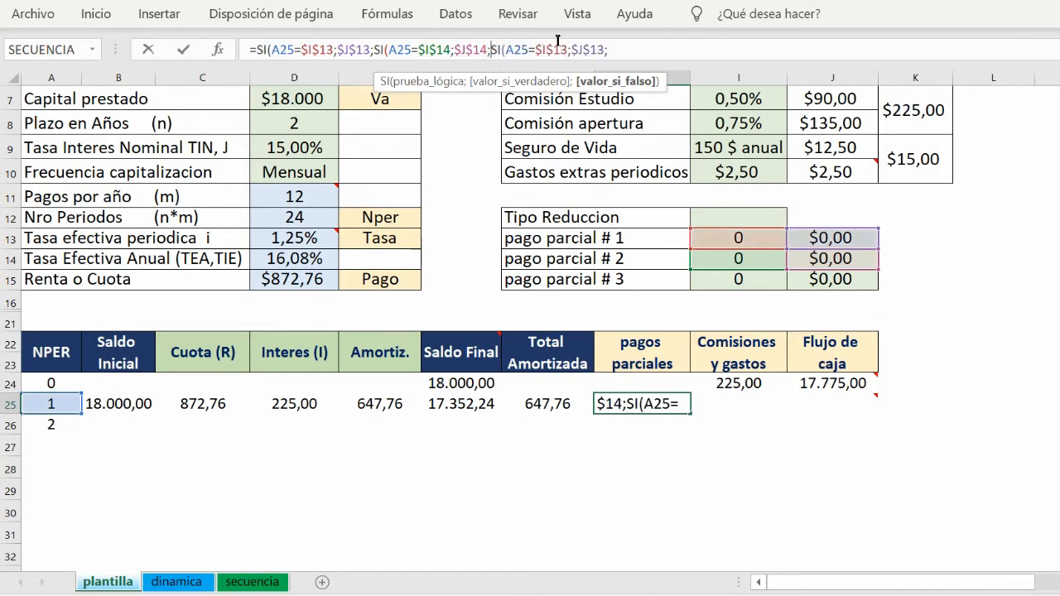
type("0")
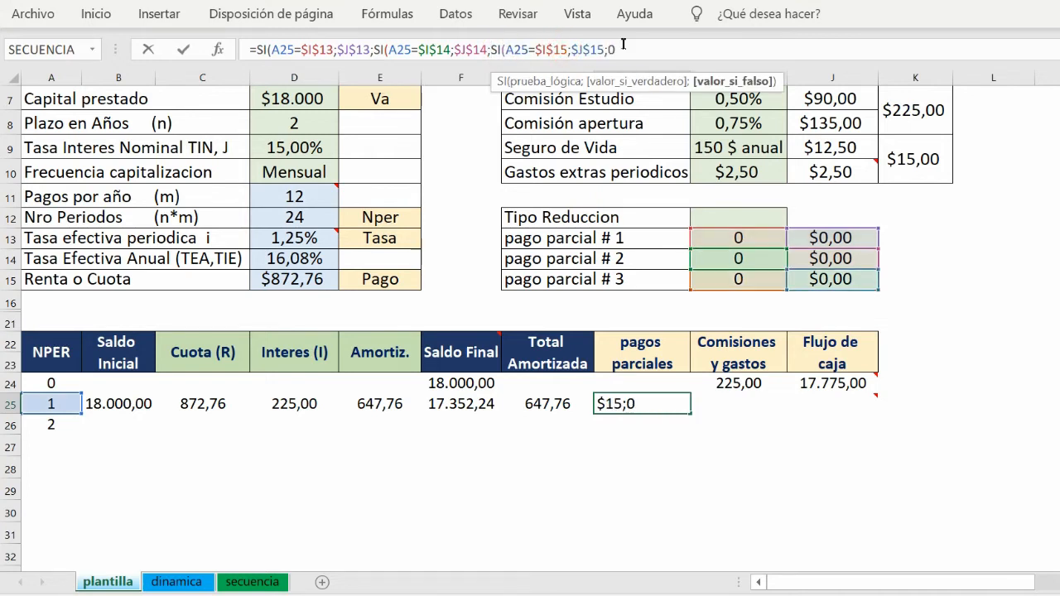
type(")))")
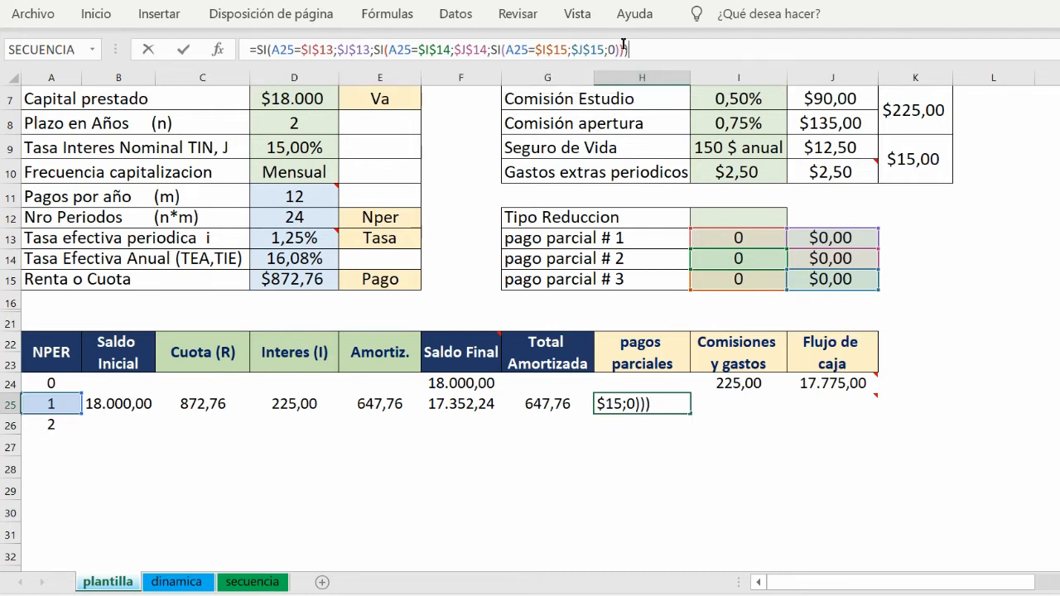
- Link the period 1 Comisiones y gastos in I25 to the periodic expenses total with =$K$9
left_click(732, 409)
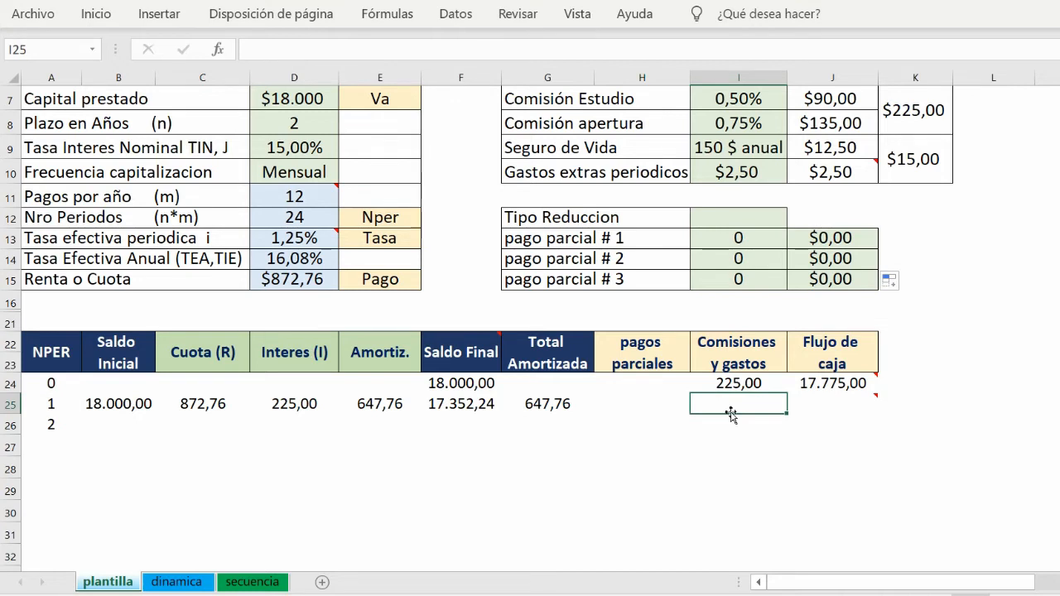
type("=")
left_click(910, 158)
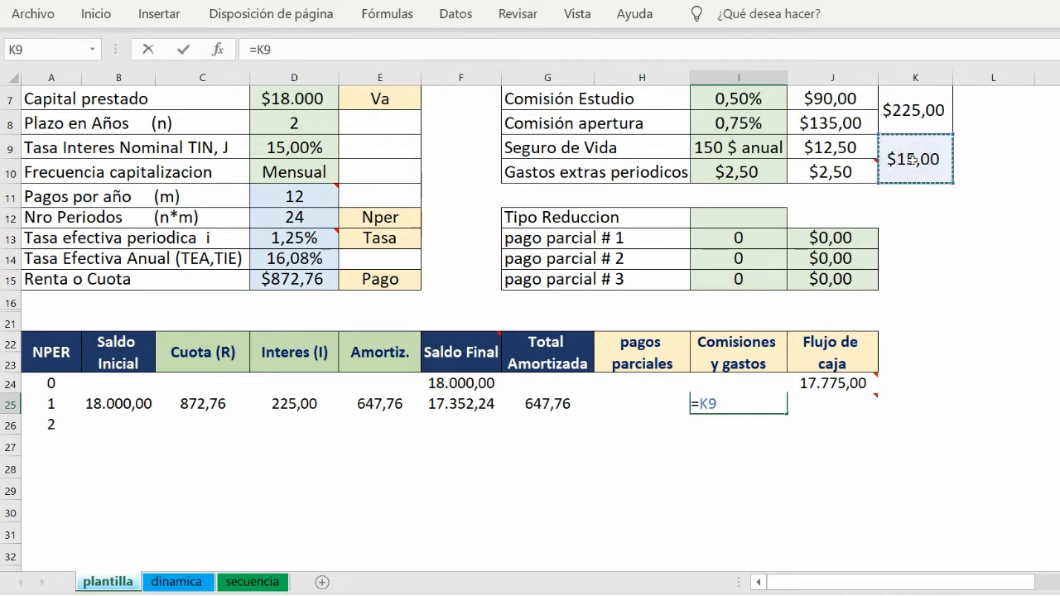
key("F4")
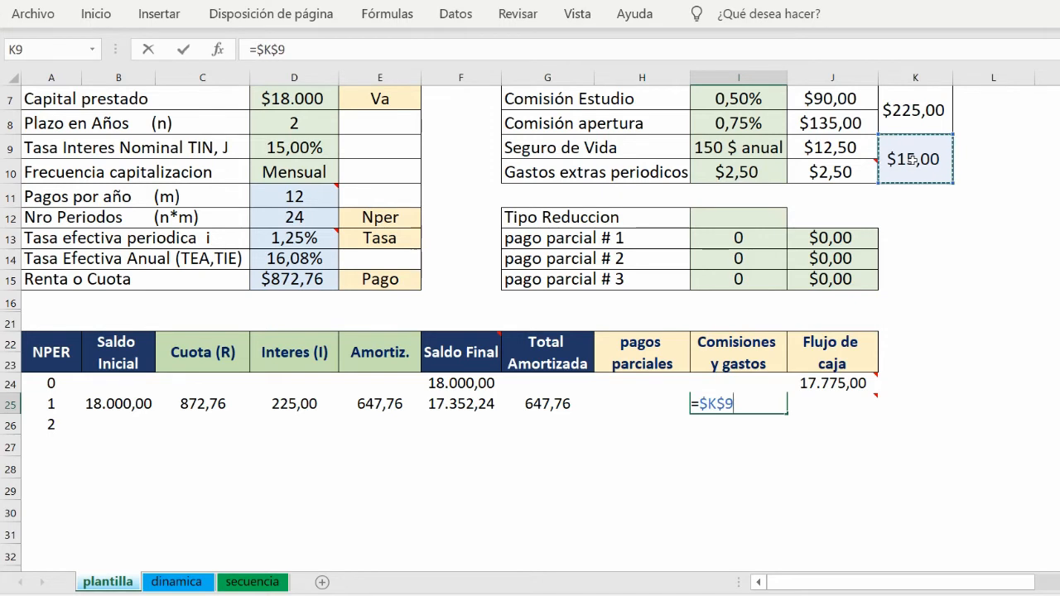
key("Return")
- Make the Comisiones y gastos in I25 conditional with =SI(A25="";"";$K$9)
left_click(737, 403)
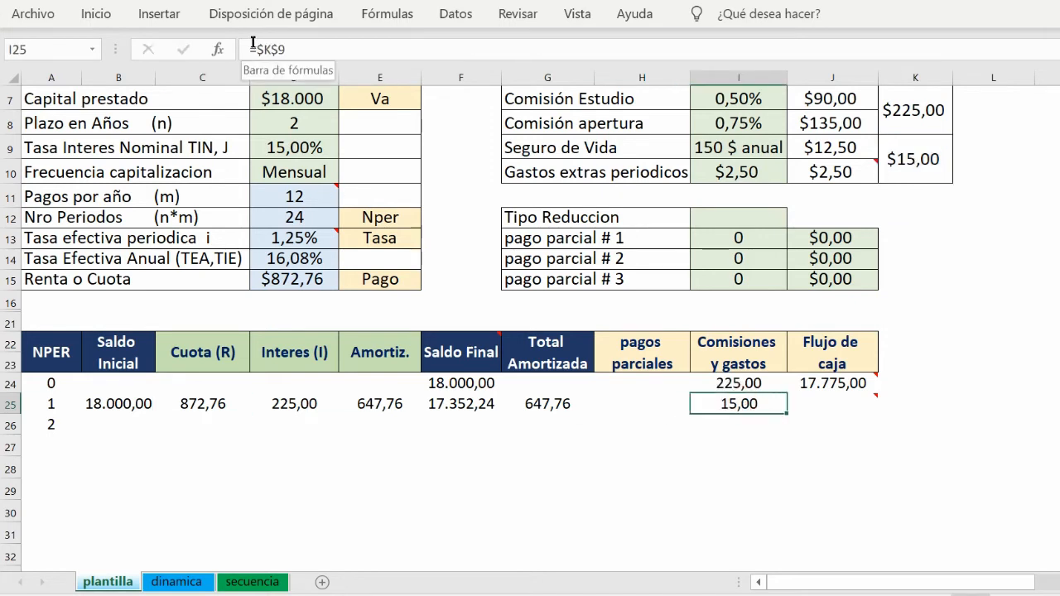
left_click(259, 45)
type("SI(A25=\"\";\"\";")
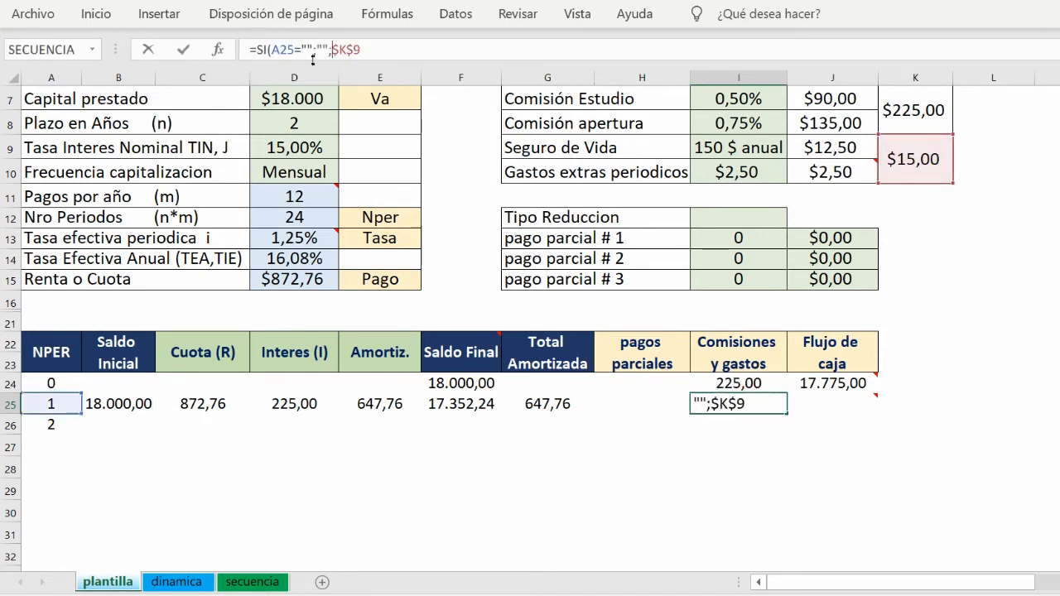
left_click(368, 46)
key("ctrl+Return")
- Calculate the period 1 Flujo de caja in J25 as a negative sum of installment, expenses and partial payments with =-(C25+I25+H25)
left_click(831, 403)
left_click_drag(801, 583, 846, 590)
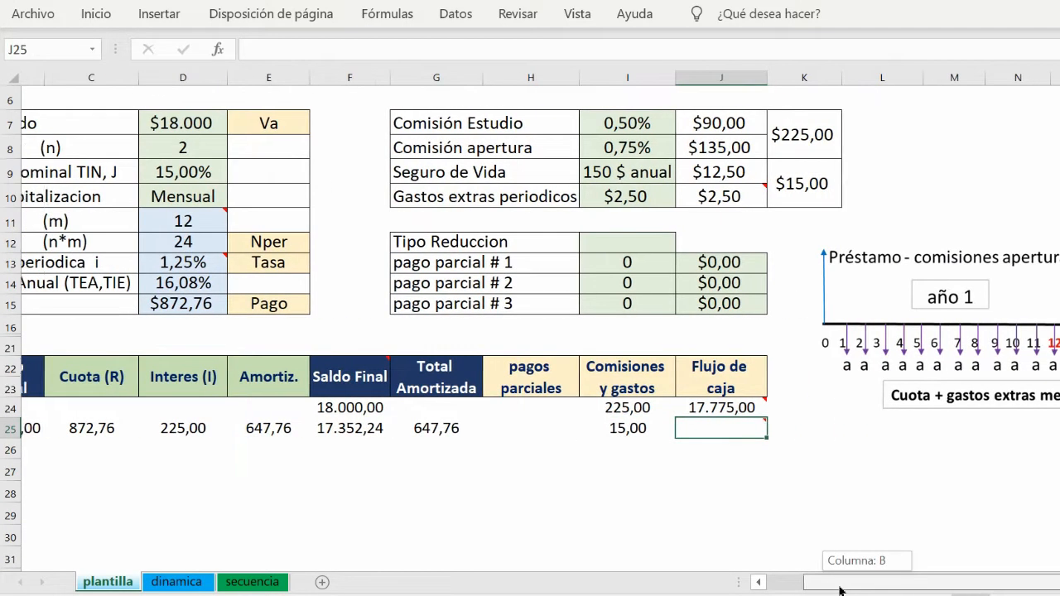
mouse_move(722, 425)
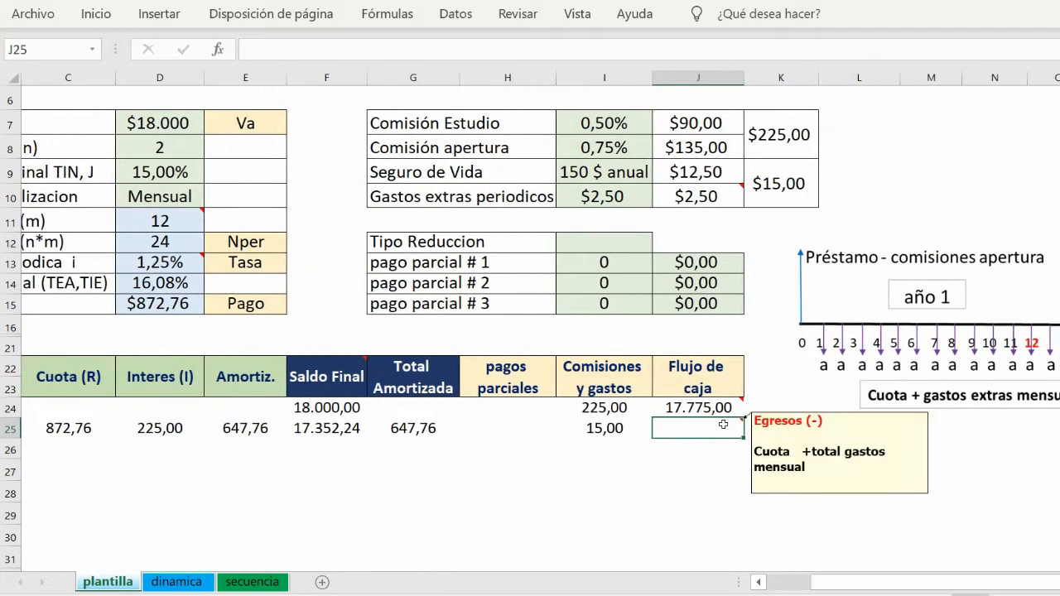
type("=-(")
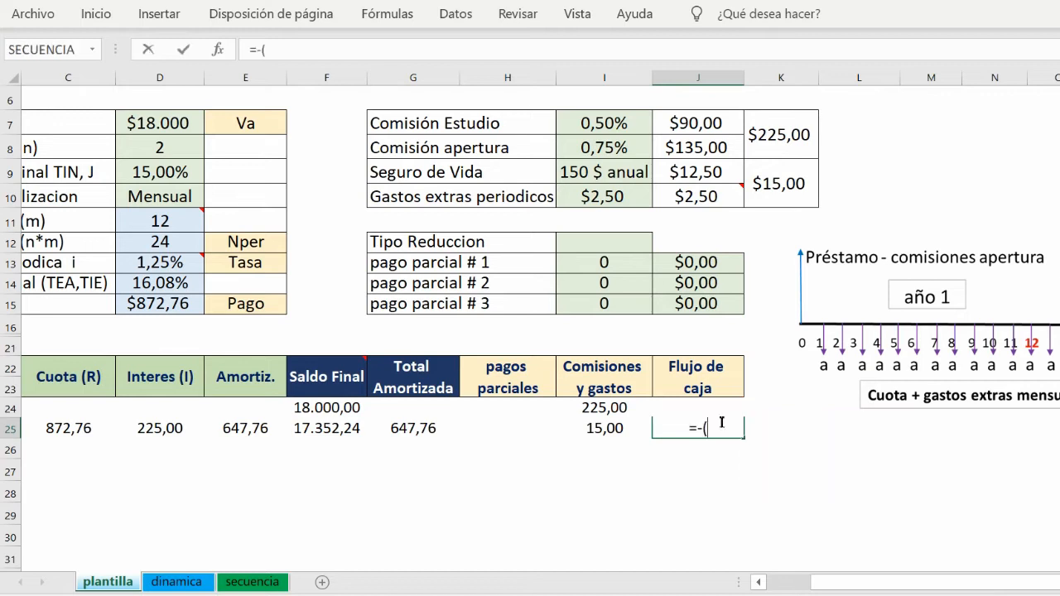
left_click(72, 423)
type("+")
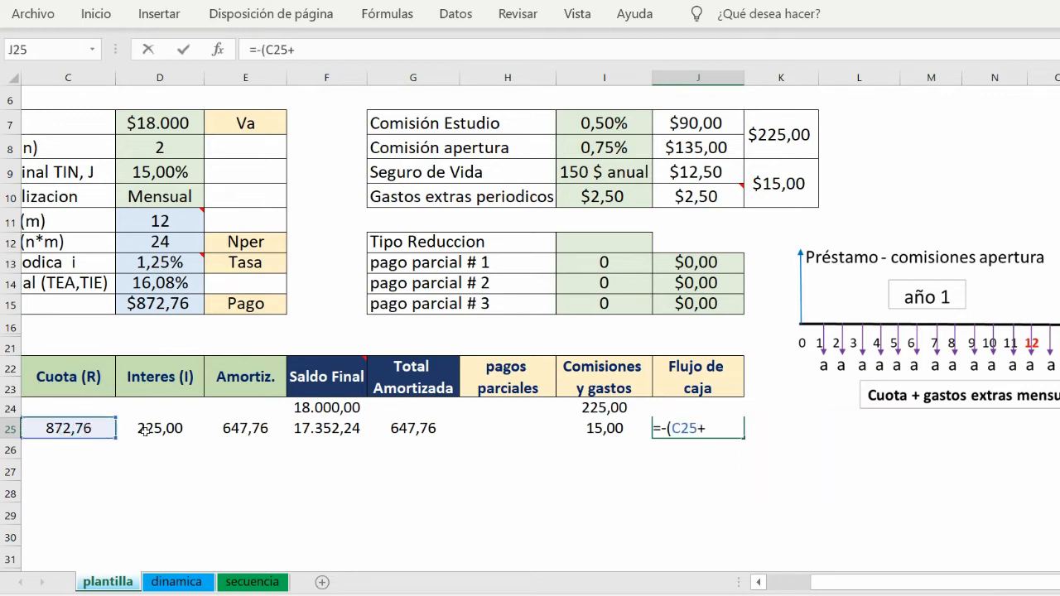
left_click(594, 425)
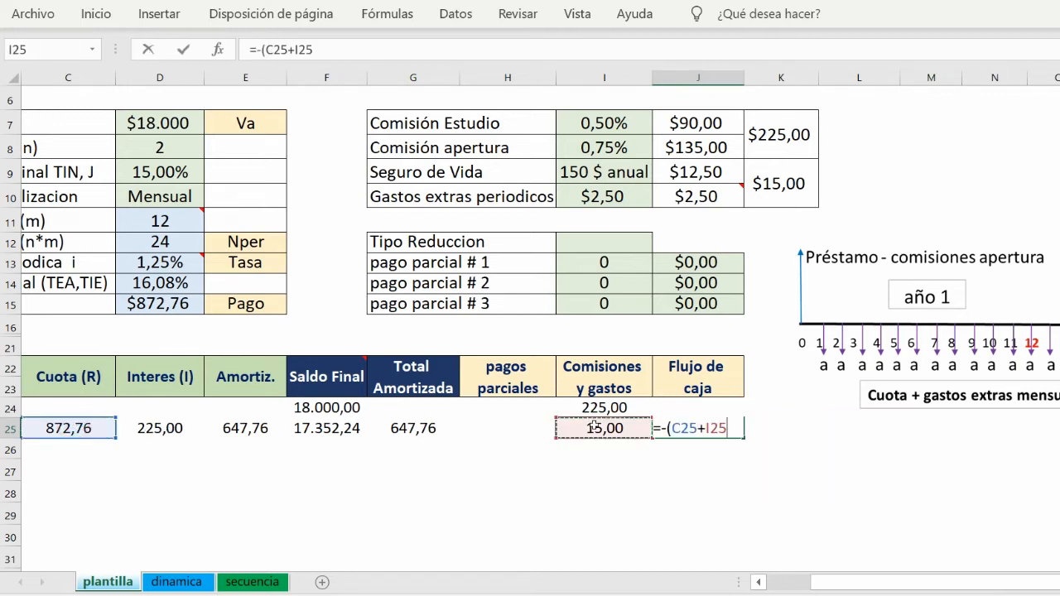
type("+")
left_click(523, 425)
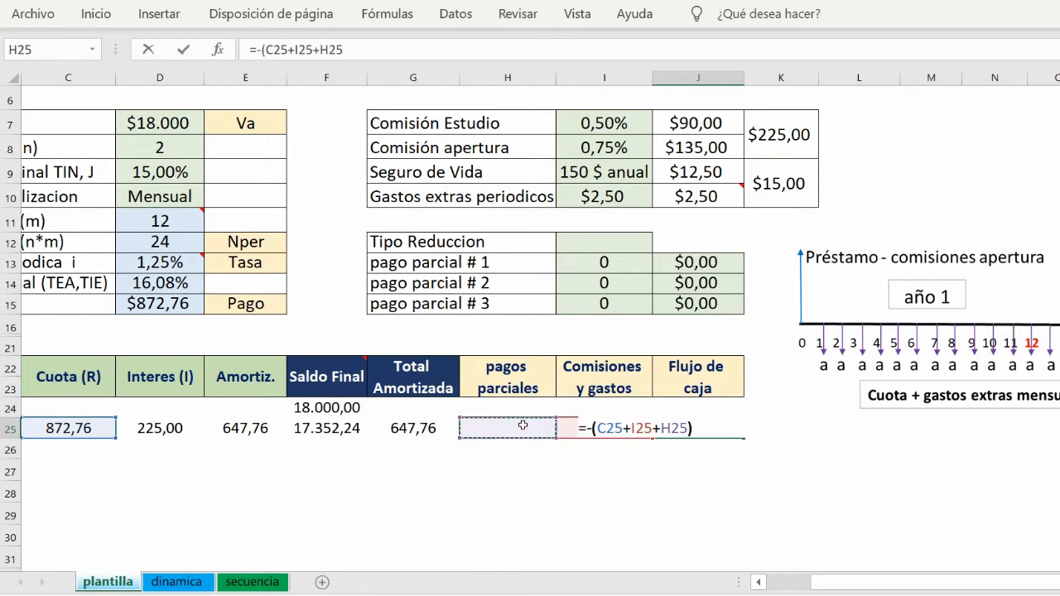
type(")")
key("Return")
- Make the Flujo de caja in J25 conditional with =SI(A25="";"";-(C25+I25+H25))
left_click(670, 427)
left_click(255, 49)
type("SI(A25=\"\";\"\";-(C25+I25+H25")
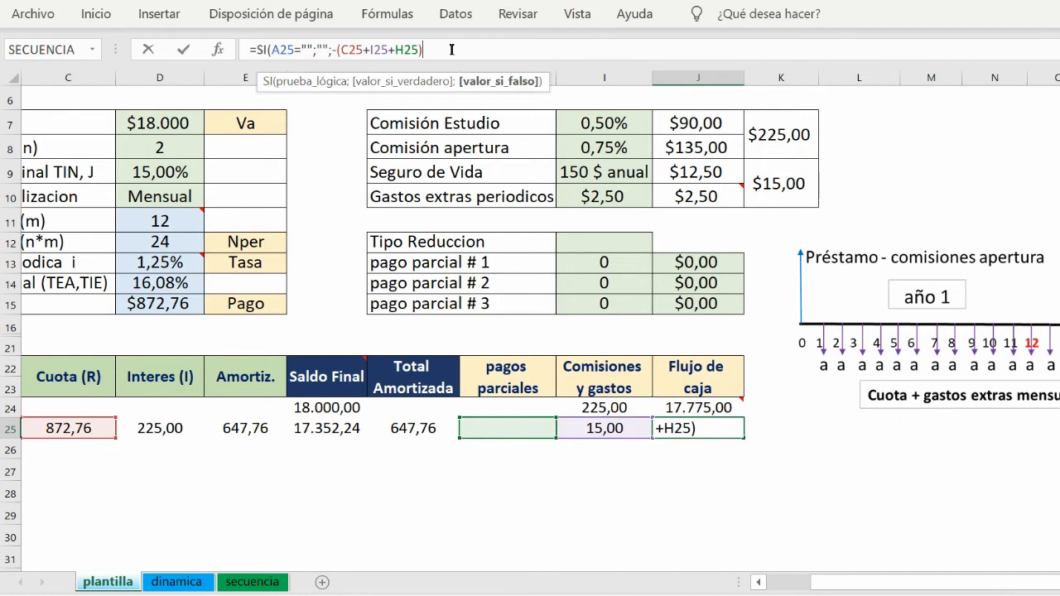
type(")")
key("Return")
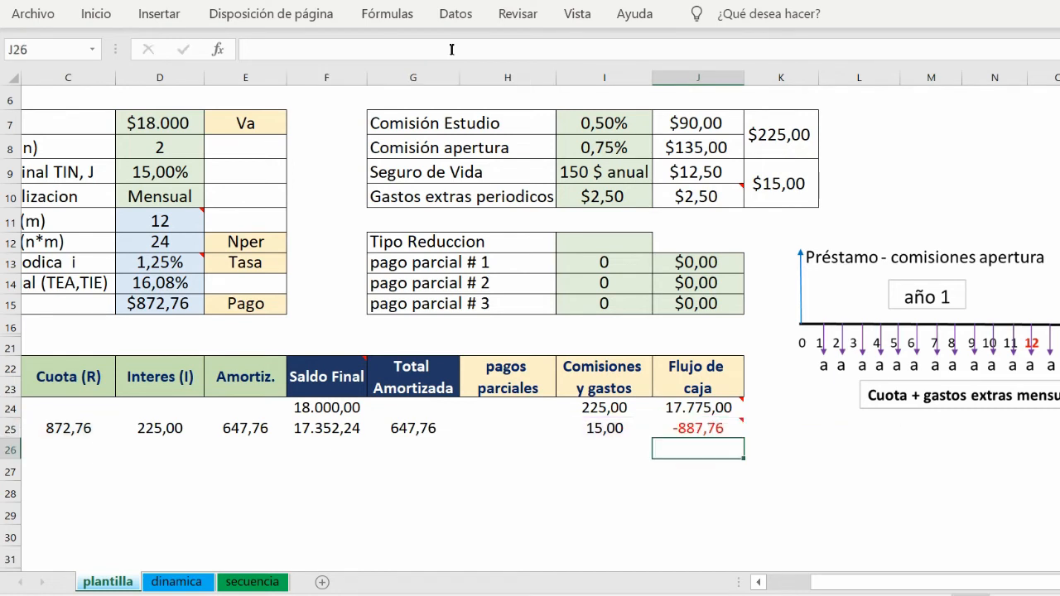
- Copy the period 1 formulas in B25:J25 down through row 144 and select the row of period 24
left_click_drag(811, 582, 762, 582)
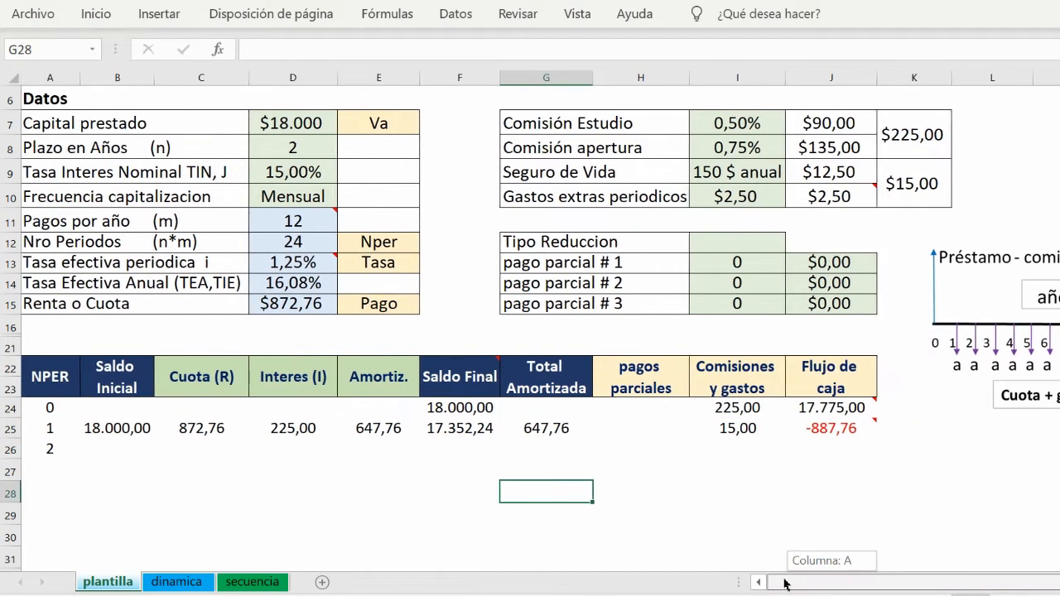
mouse_move(118, 428)
left_mouse_down()
mouse_move(817, 428)
mouse_move(886, 449)
mouse_move(864, 579)
mouse_move(863, 531)
mouse_move(844, 591)
mouse_move(854, 546)
left_mouse_up()
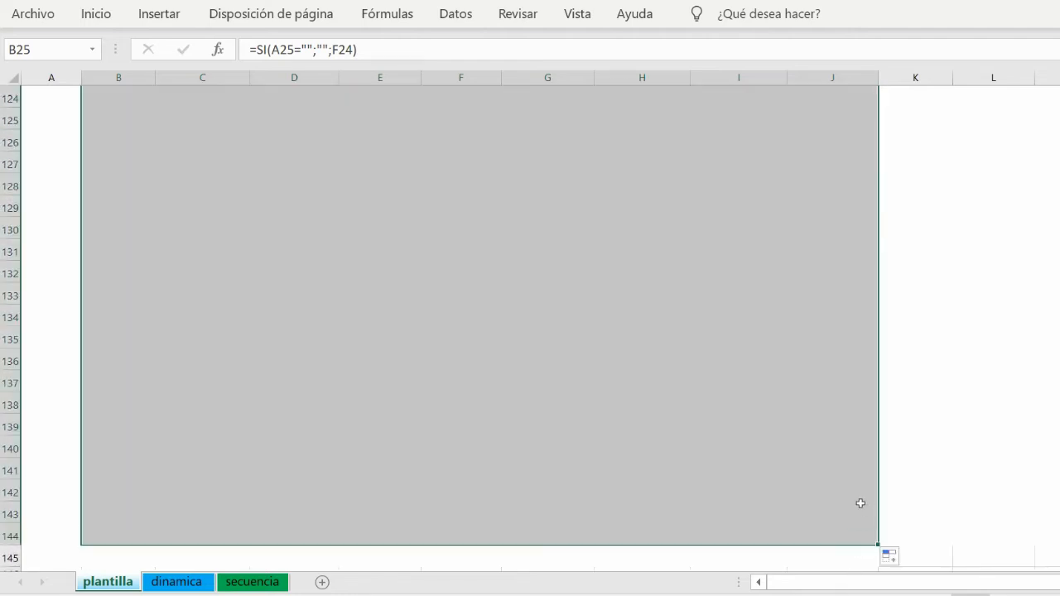
scroll(847, 471, "up", 20)
left_click(81, 468)
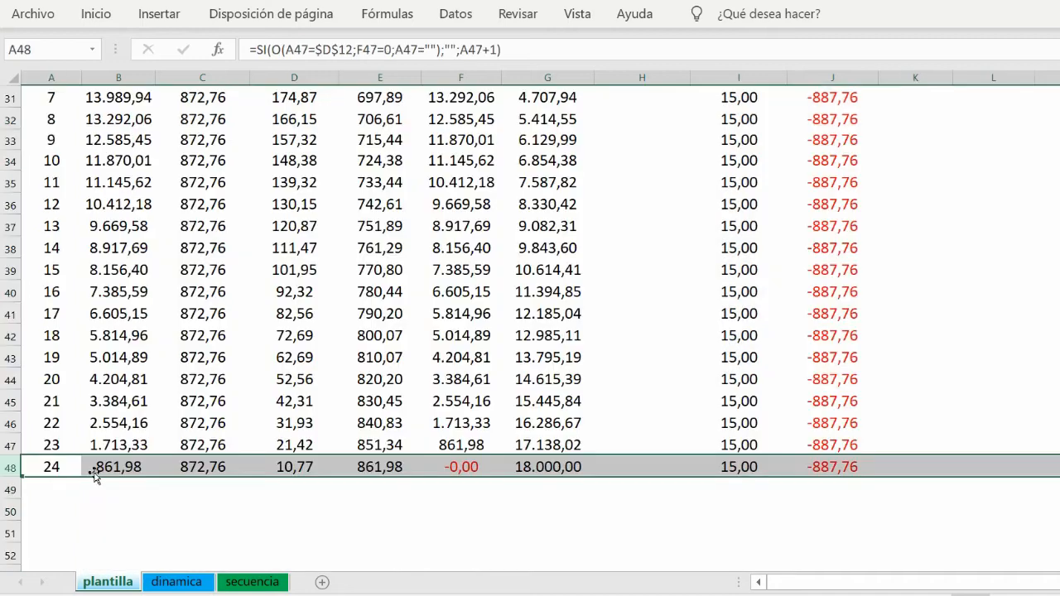
- Check the period 24 Saldo Final in F48 and read the equivalent-rate task in A4
left_click(480, 467)
scroll(497, 513, "up", 8)
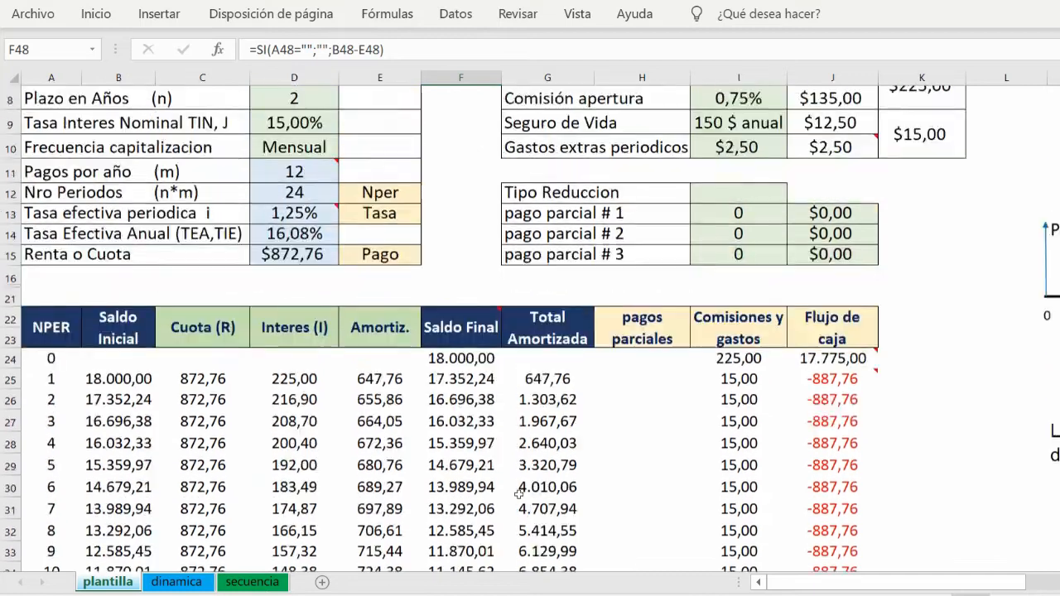
scroll(398, 348, "up", 3)
left_click(276, 190)
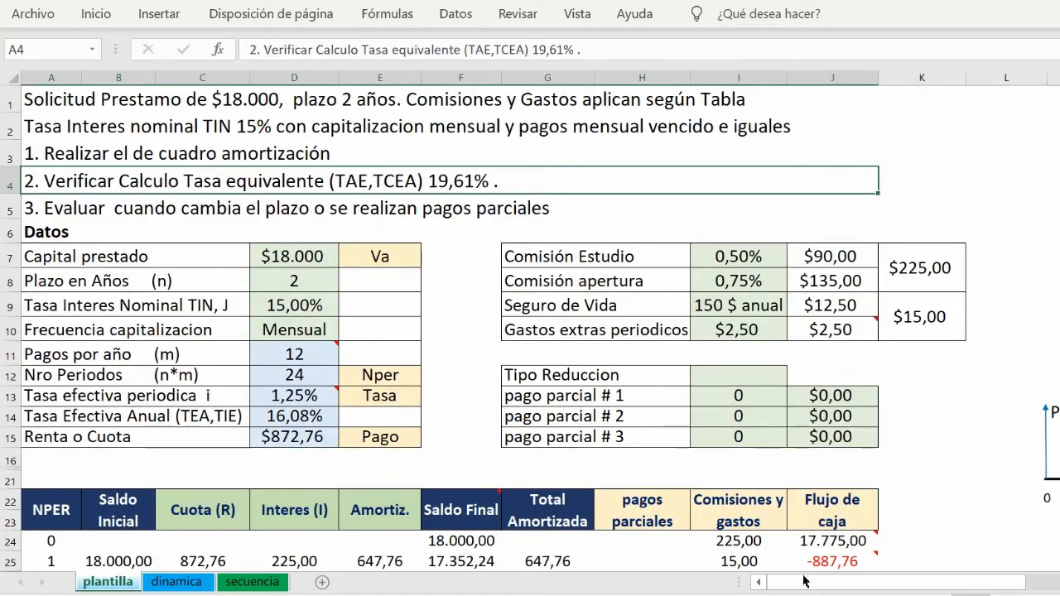
- Examine the cash flow diagram, the Flujo de caja column and the TIR definition with its equation
left_click_drag(819, 583, 886, 589)
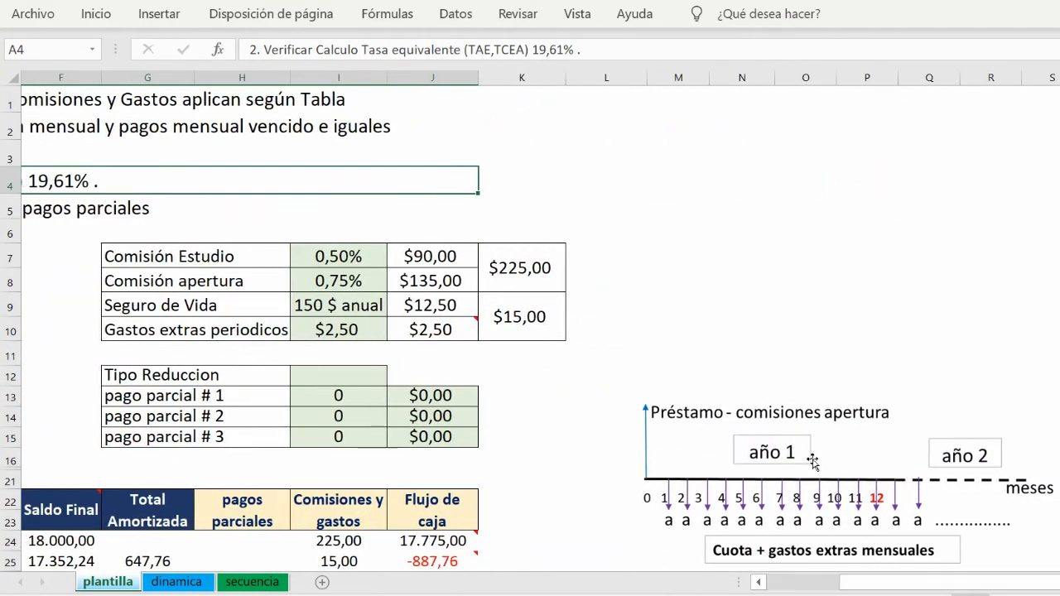
scroll(809, 453, "down", 3)
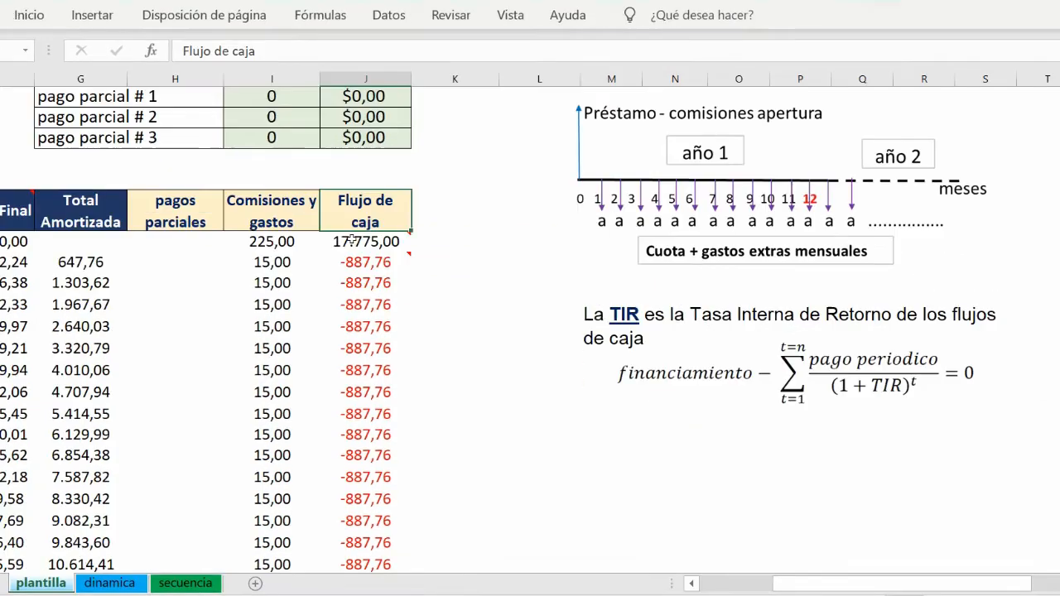
left_click_drag(356, 238, 331, 558)
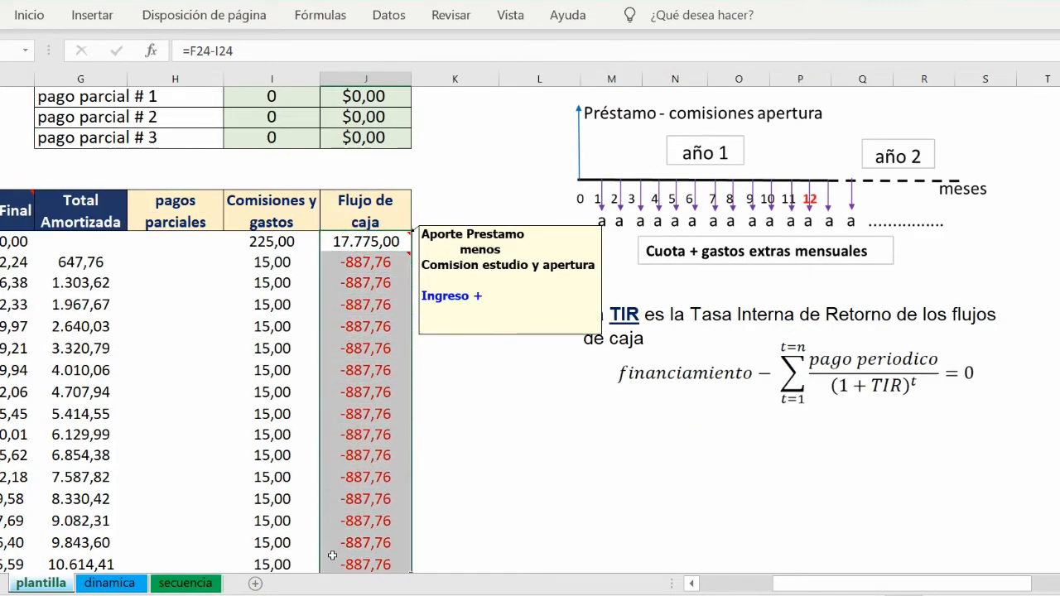
left_click(615, 316)
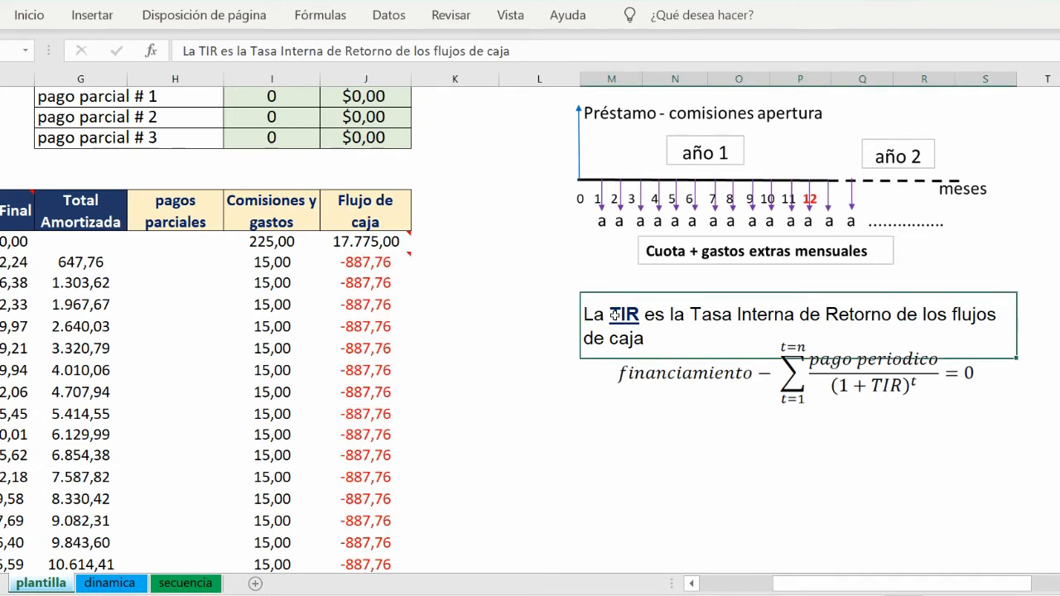
left_click(667, 381)
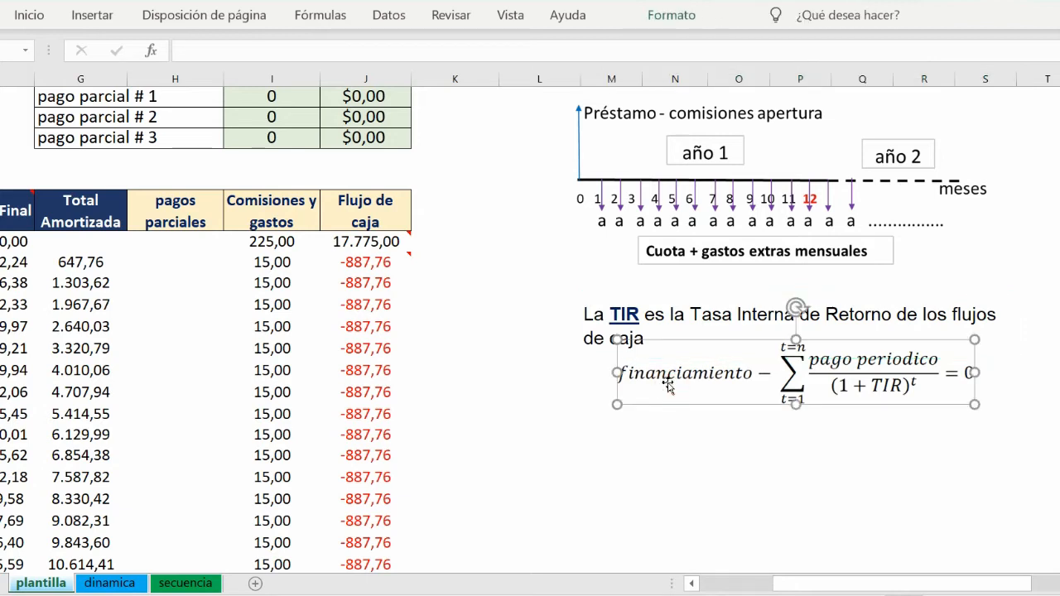
left_click(370, 241)
left_click_drag(369, 241, 371, 416)
scroll(373, 403, "up", 1)
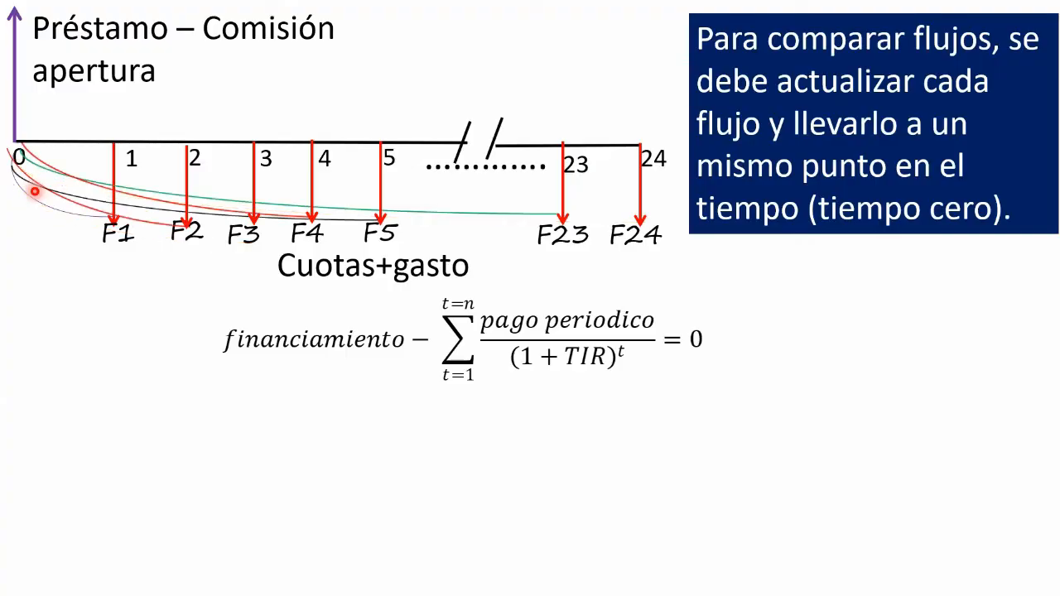
left_click(34, 191)
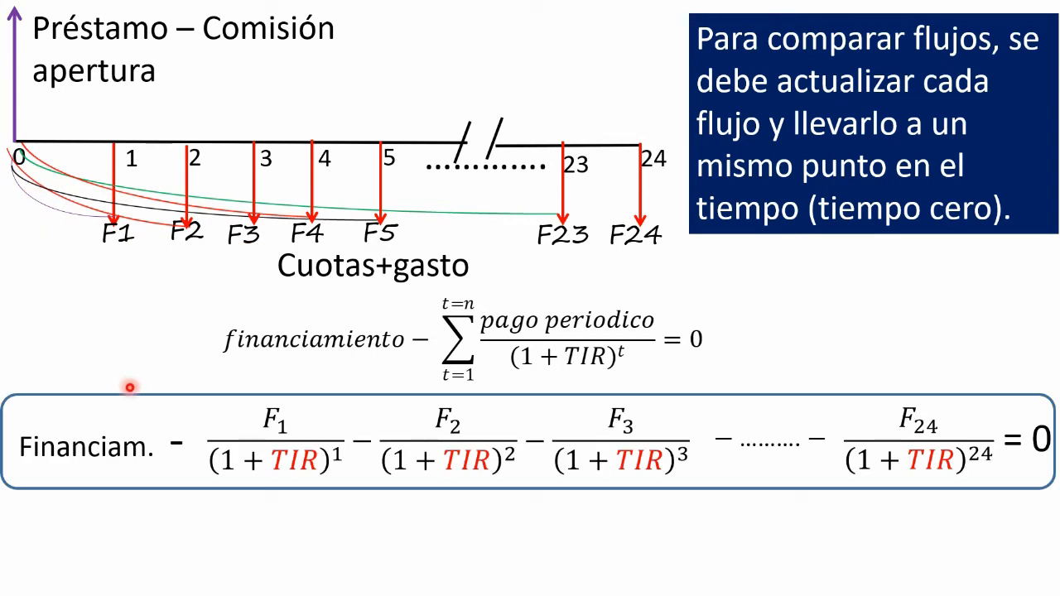
left_click(350, 538)
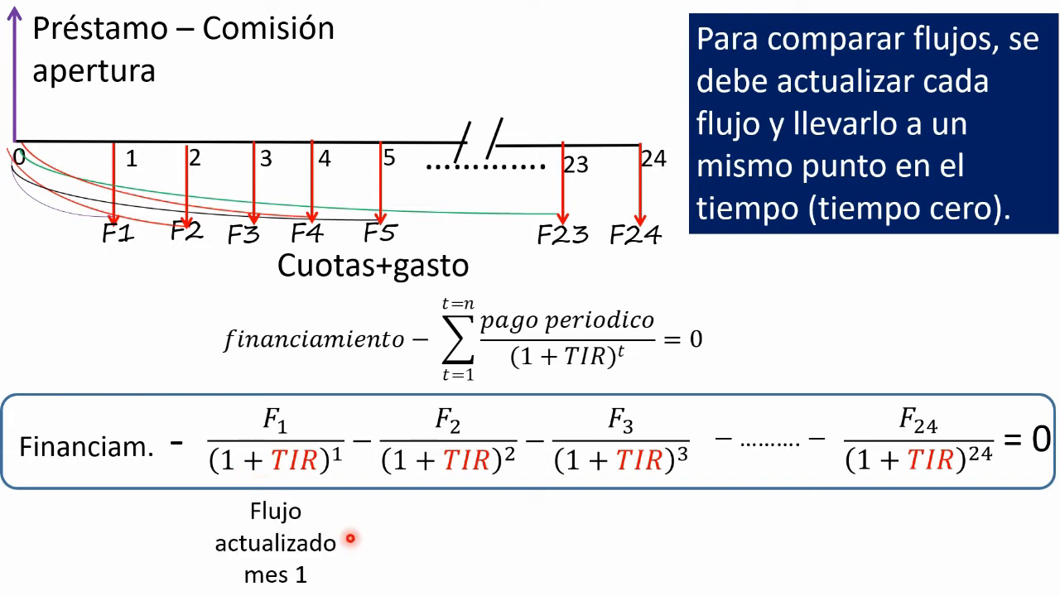
left_click(350, 538)
left_click(704, 548)
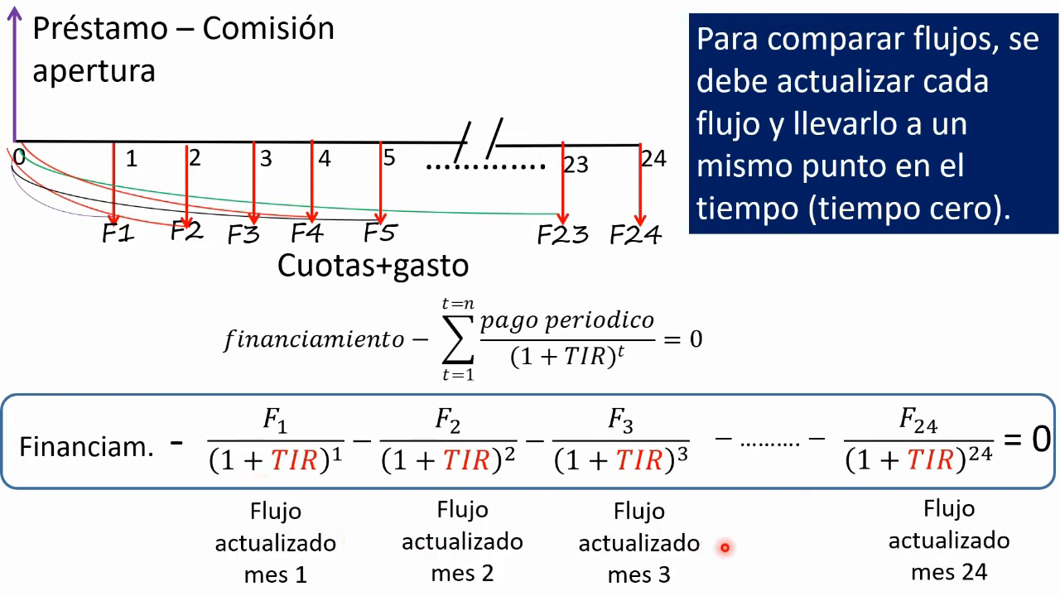
left_click(873, 544)
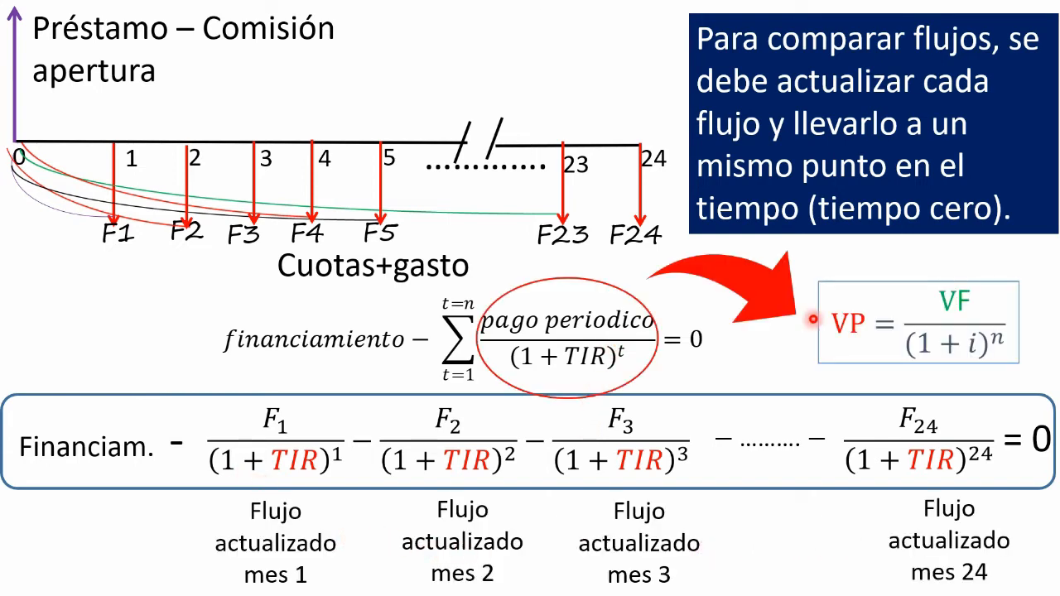
left_click(813, 319)
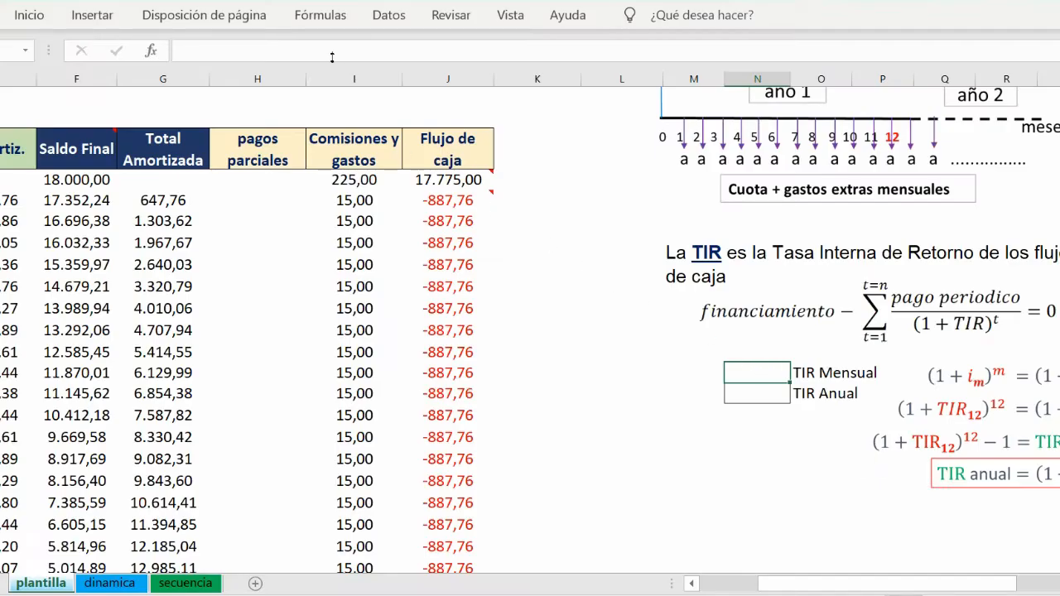
- Calculate the TIR Mensual in N33 from the Flujo de caja column with the financial function =TIR(J24:J144)
left_click(320, 15)
left_click(38, 91)
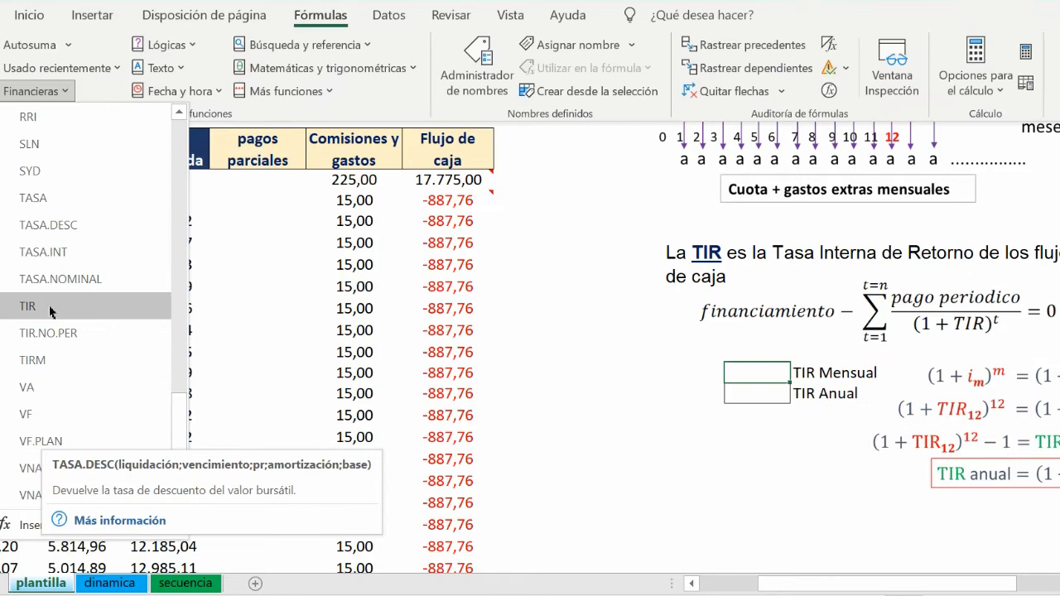
left_click(33, 307)
left_click(464, 180)
left_click_drag(466, 180, 468, 561)
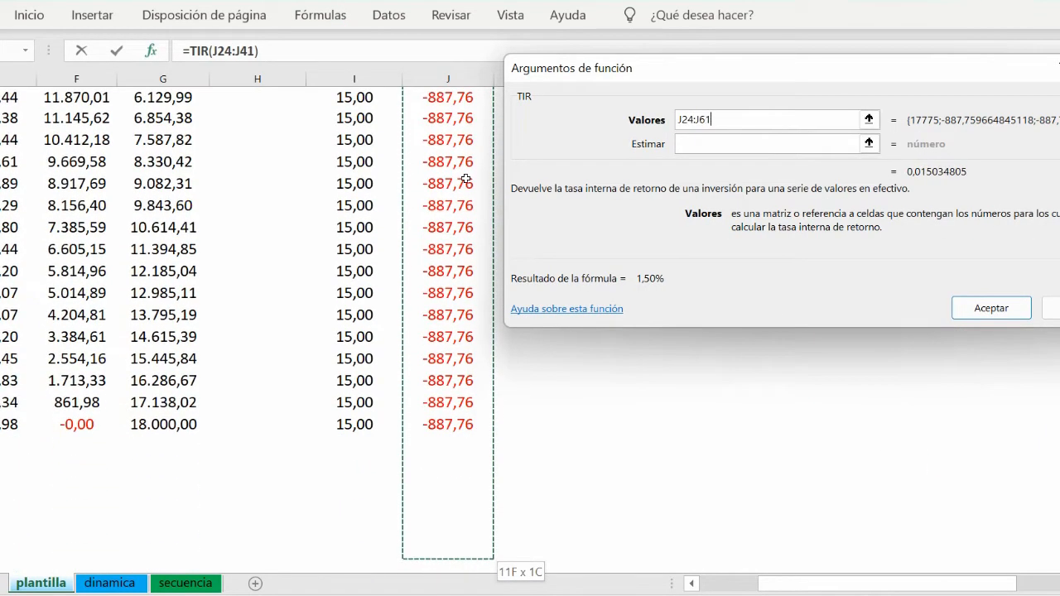
left_click_drag(466, 180, 464, 177)
key("Return")
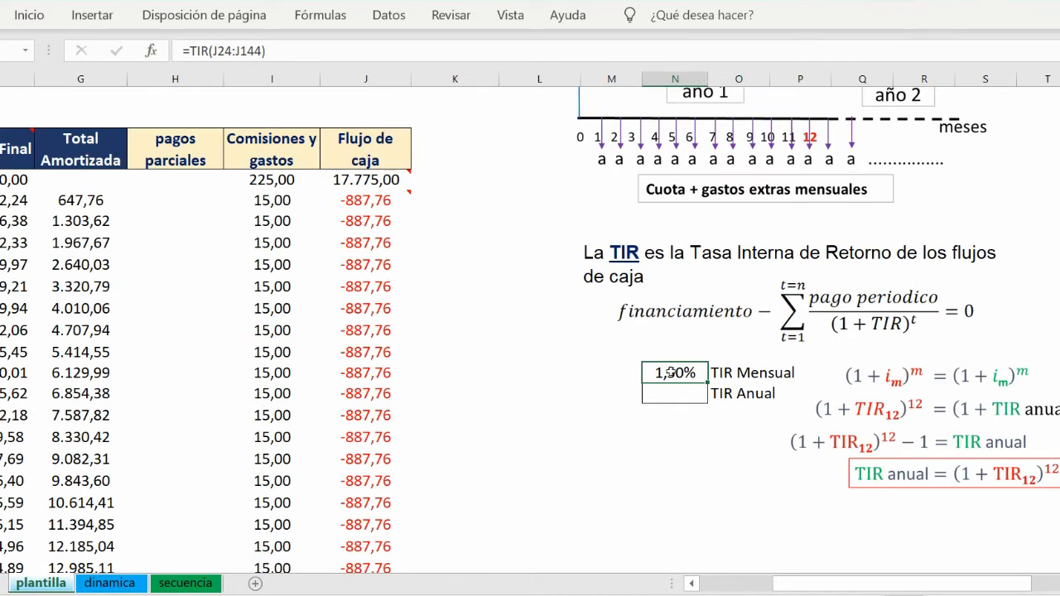
- Calculate the TIR Anual in N34 from the monthly TIR and the payments per year with =(1+N33)^D11-1
left_click(666, 392)
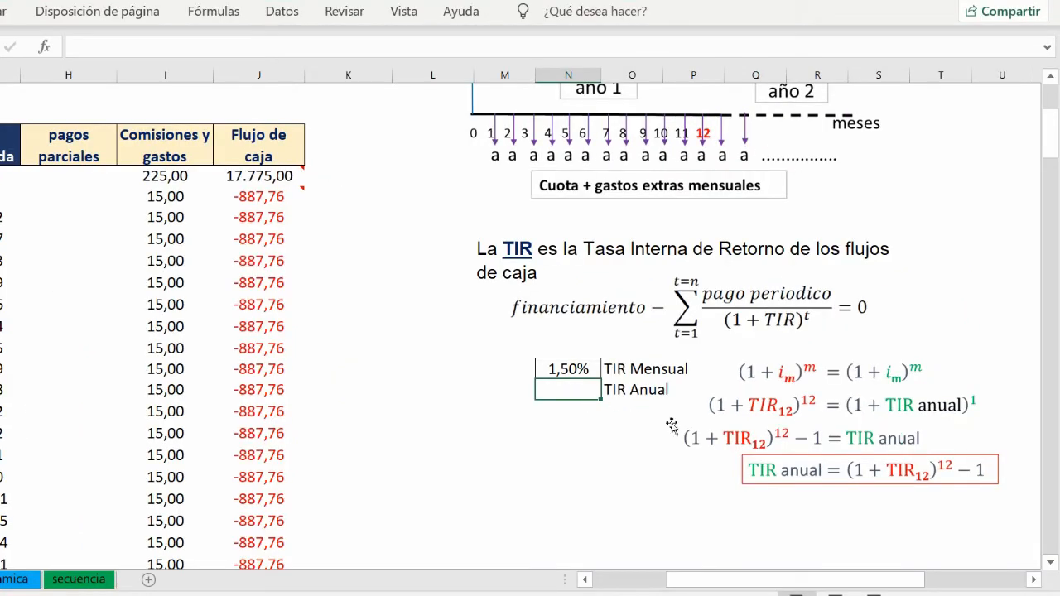
left_click(745, 472)
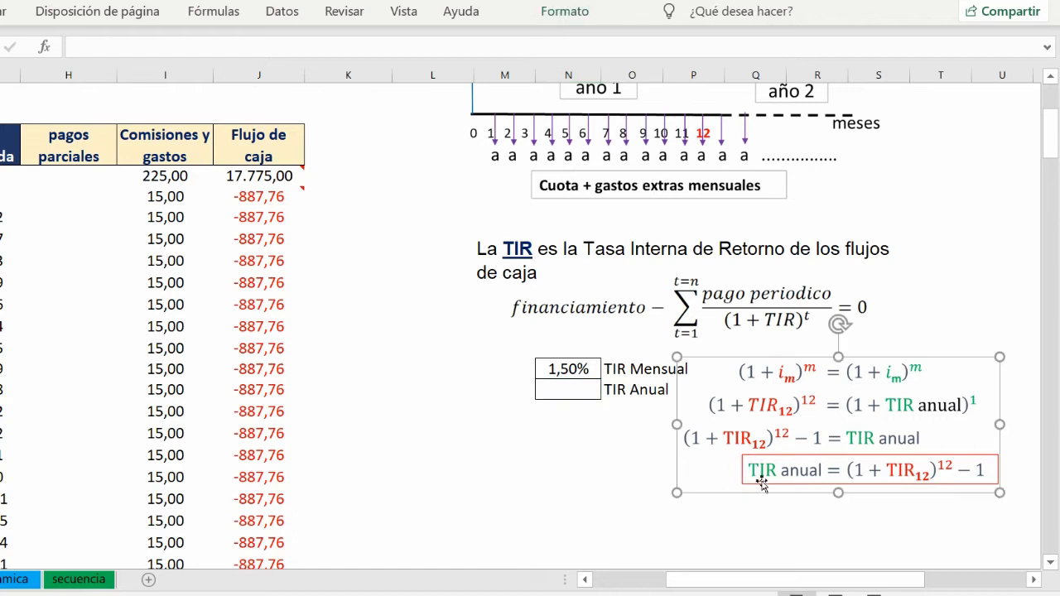
key("Escape")
type("=(1")
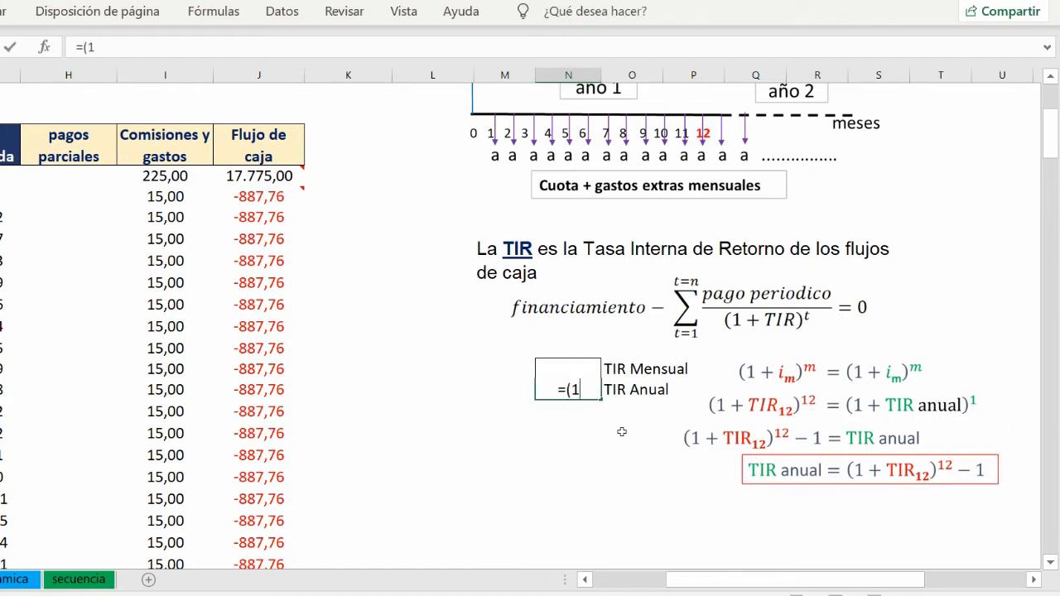
type("+")
key("Up")
type(")")
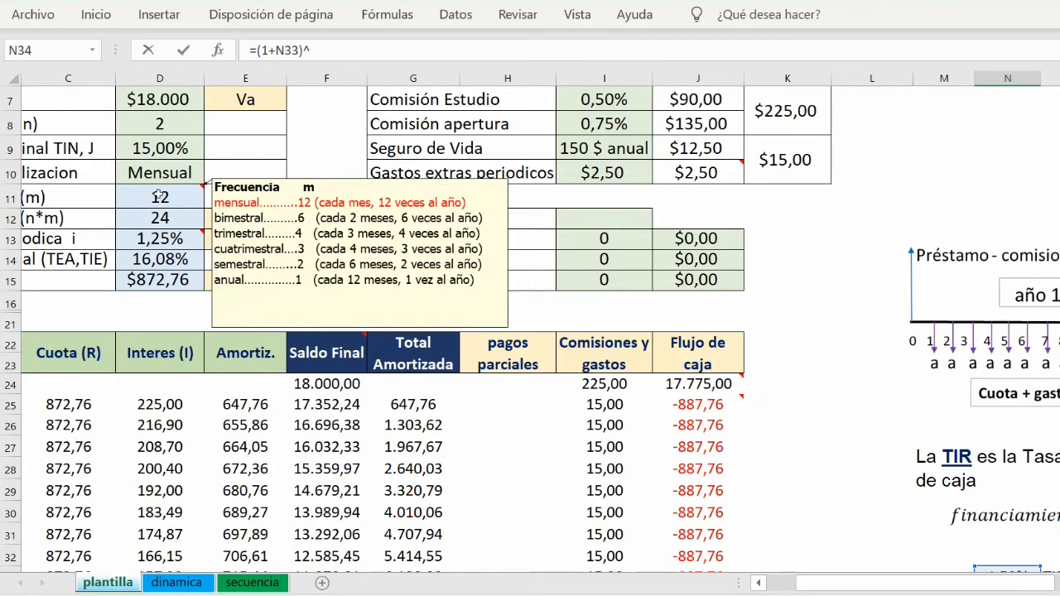
left_click(159, 196)
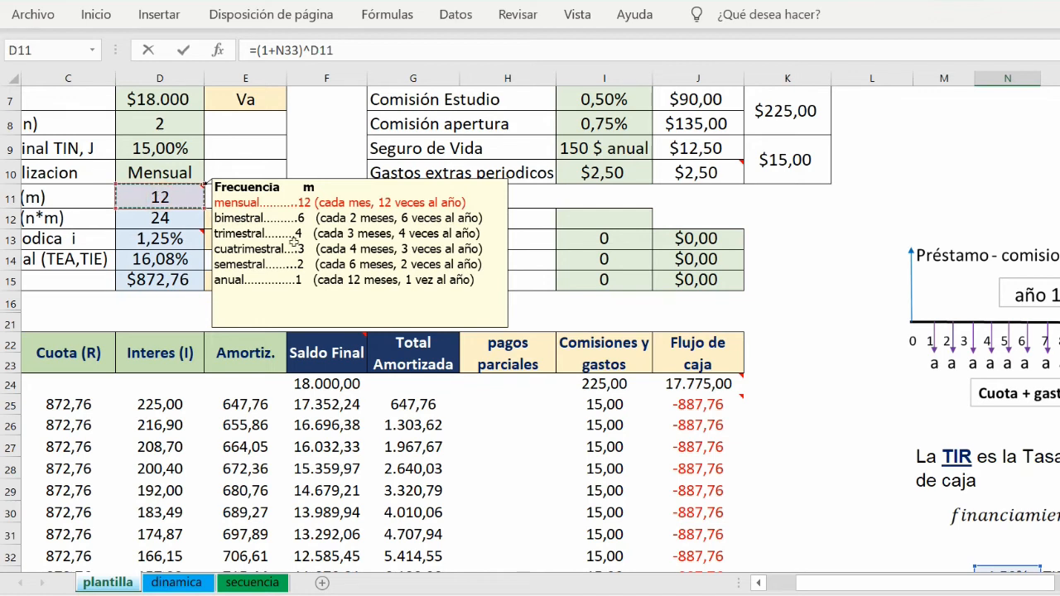
left_click(906, 590)
left_click_drag(731, 588, 775, 588)
scroll(793, 479, "down", 3)
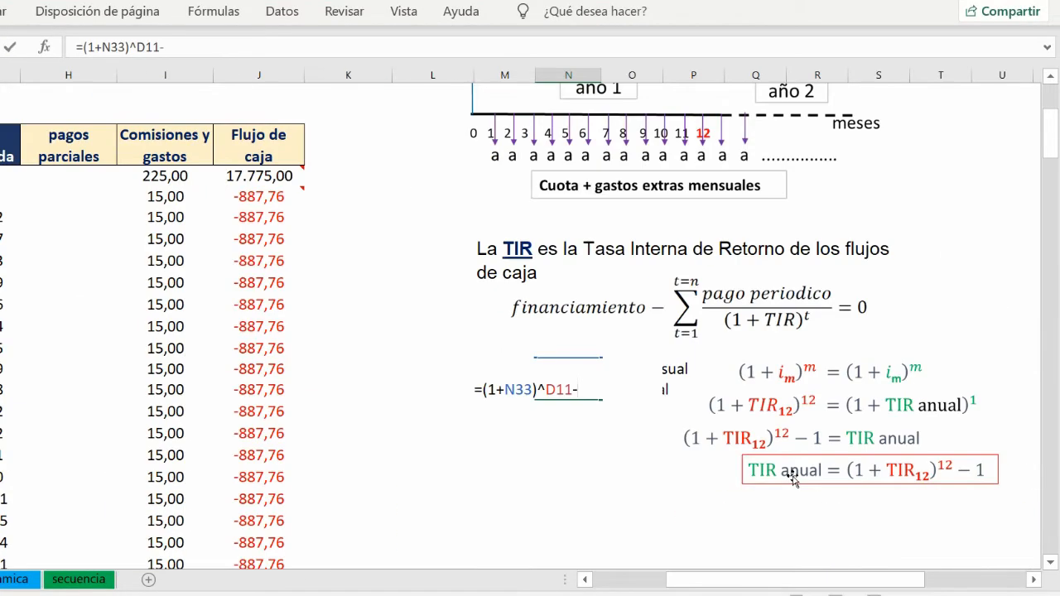
type("-1")
key("Return")
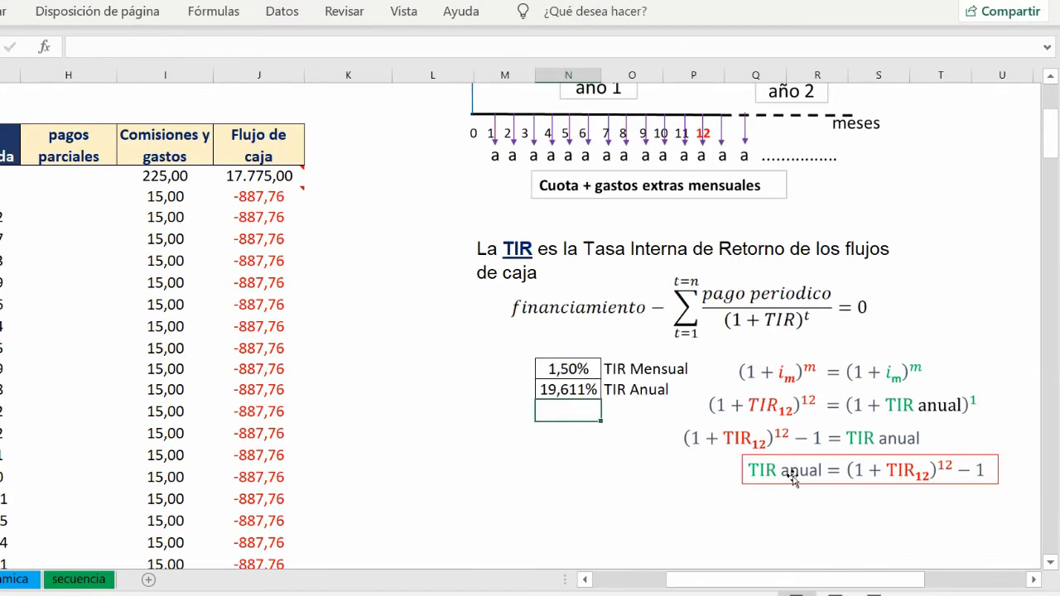
- Compare the TIR Anual in N34 with the rate stated in task 2 and read task 3 in A5
left_click(569, 385)
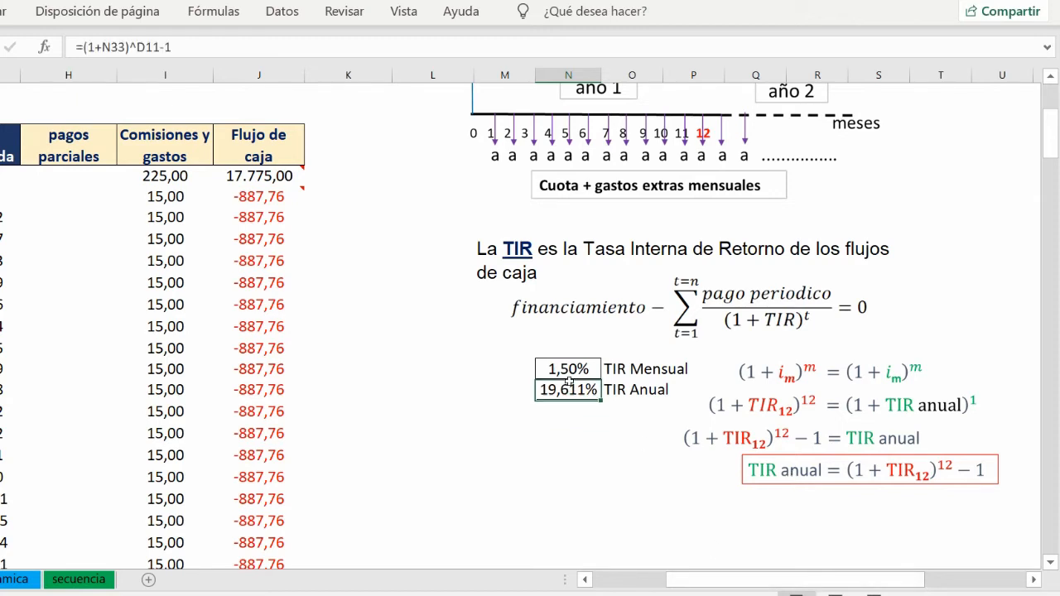
left_click(655, 583)
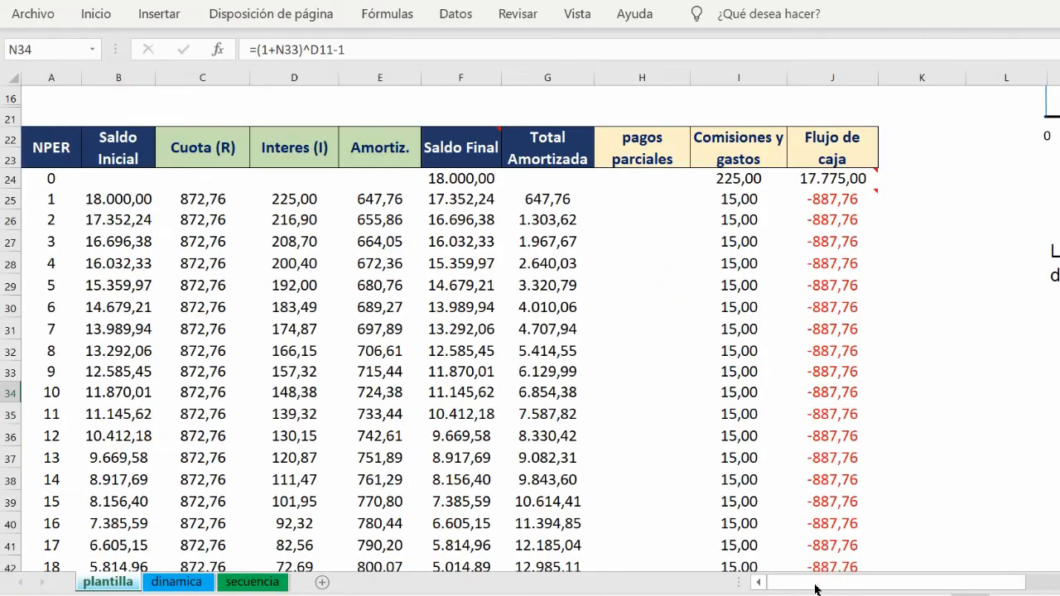
scroll(669, 394, "up", 5)
left_click(501, 177)
scroll(502, 174, "down", 1)
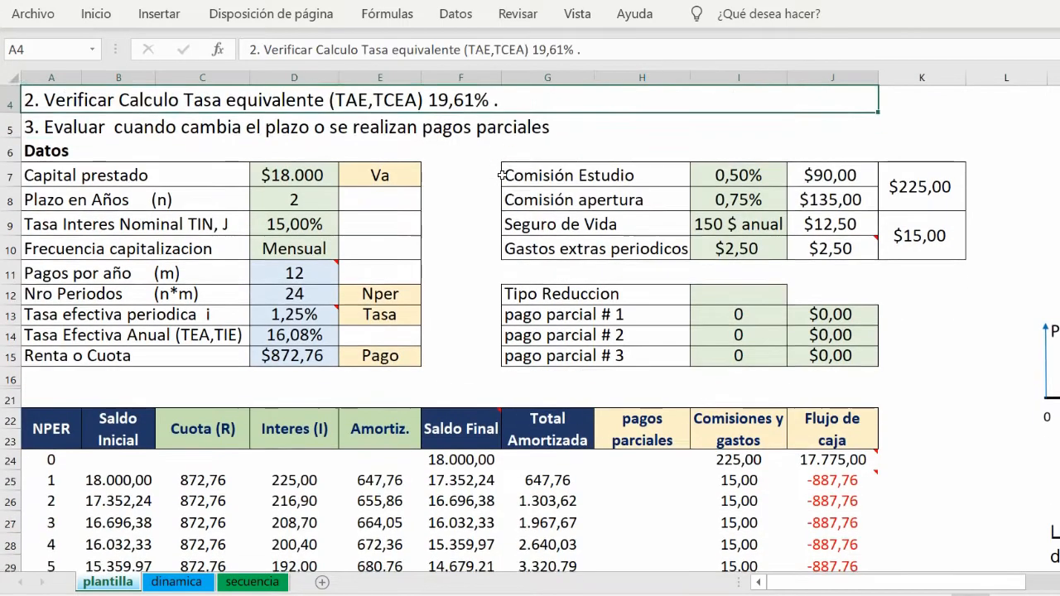
scroll(497, 174, "up", 1)
left_click(325, 211)
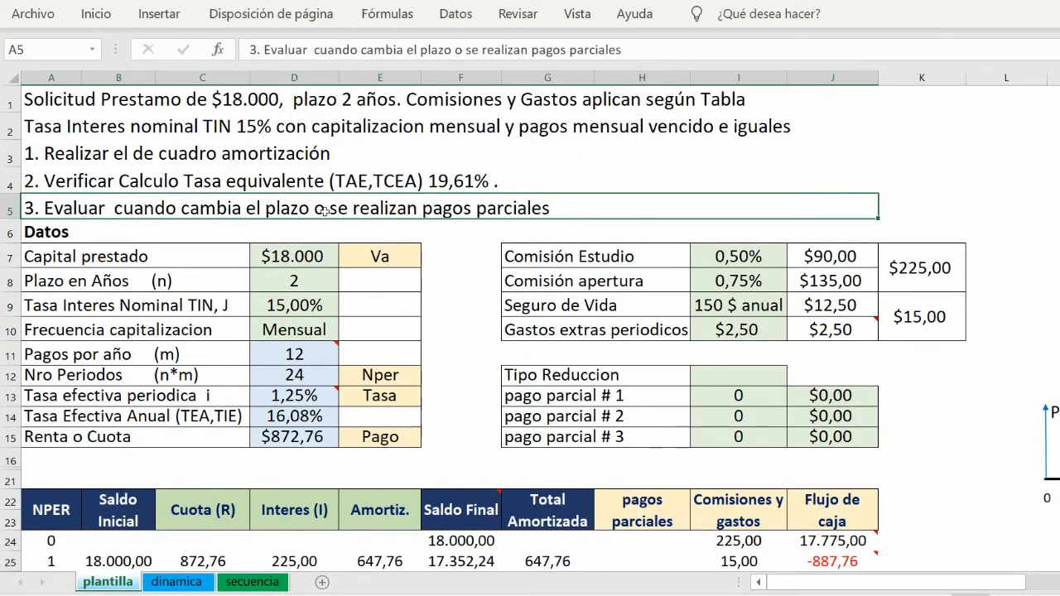
- Unhide rows 17 to 20, between the loan data and the amortization table
left_click_drag(11, 461, 11, 480)
right_click(10, 469)
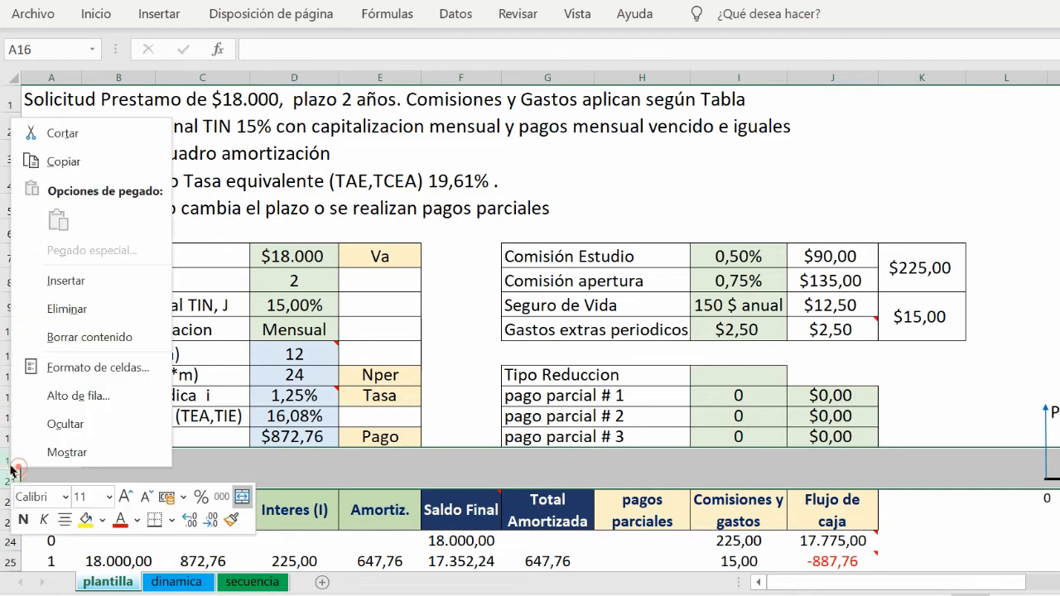
left_click(66, 452)
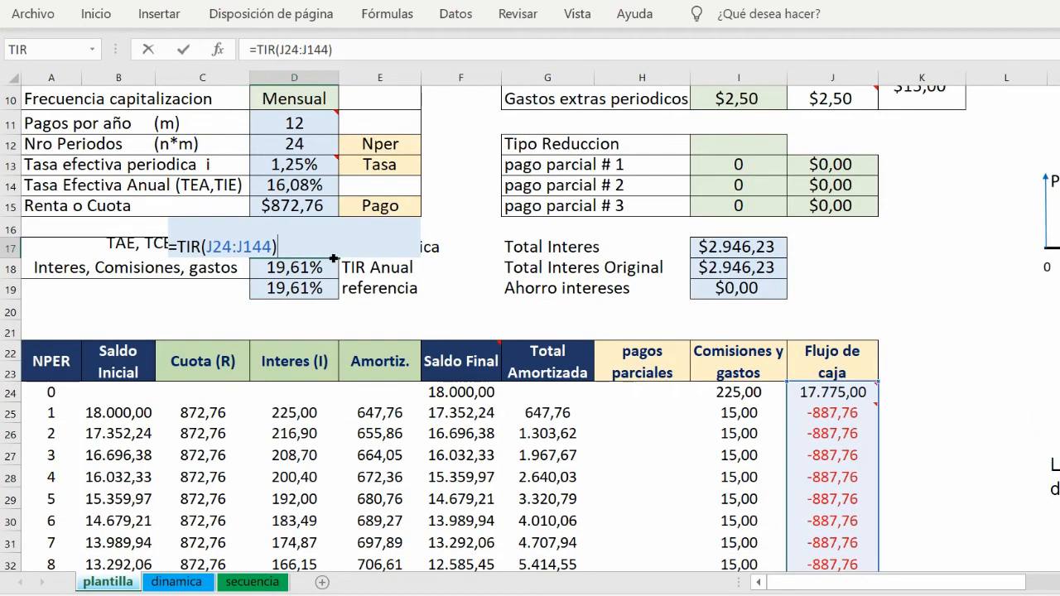
- Examine the TIR and referencia cells, the Total Interes, Total Interes Original and Ahorro intereses cells, and the reference payment in K24
key("Return")
left_click(303, 284)
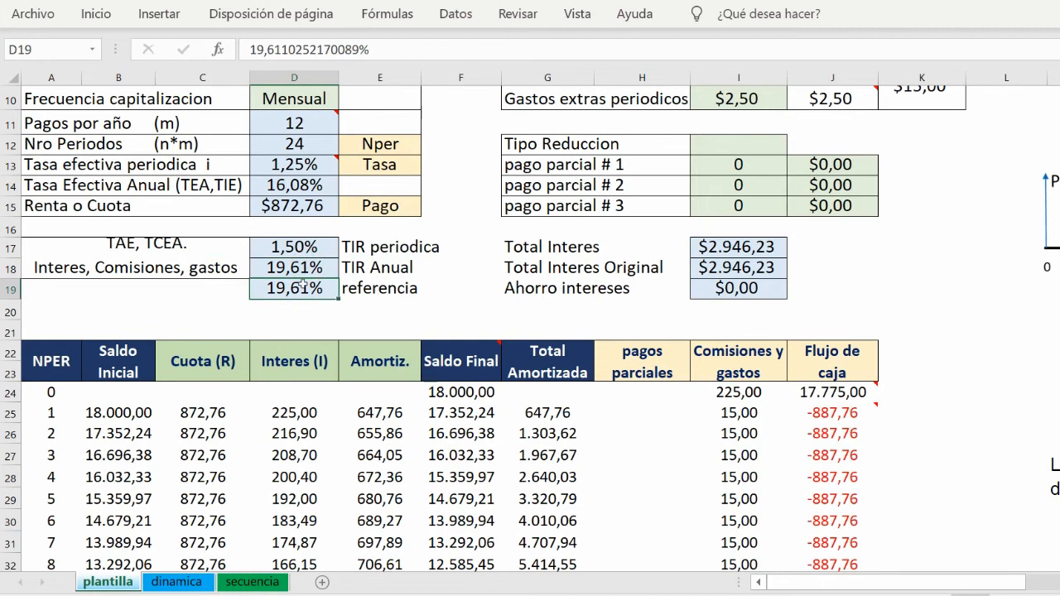
left_click(698, 252)
double_click(737, 247)
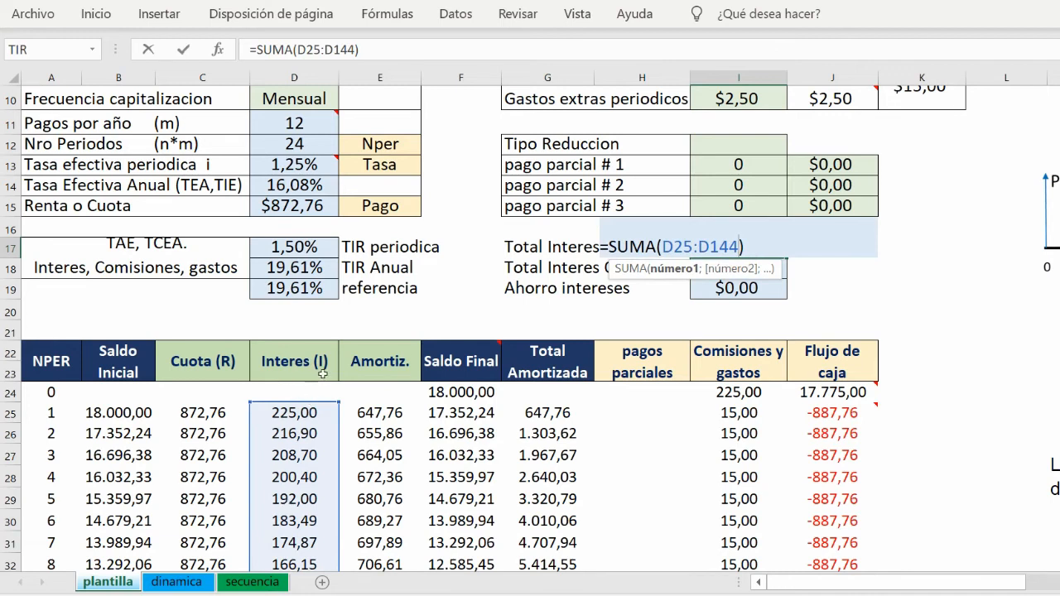
key("Return")
left_click(721, 265)
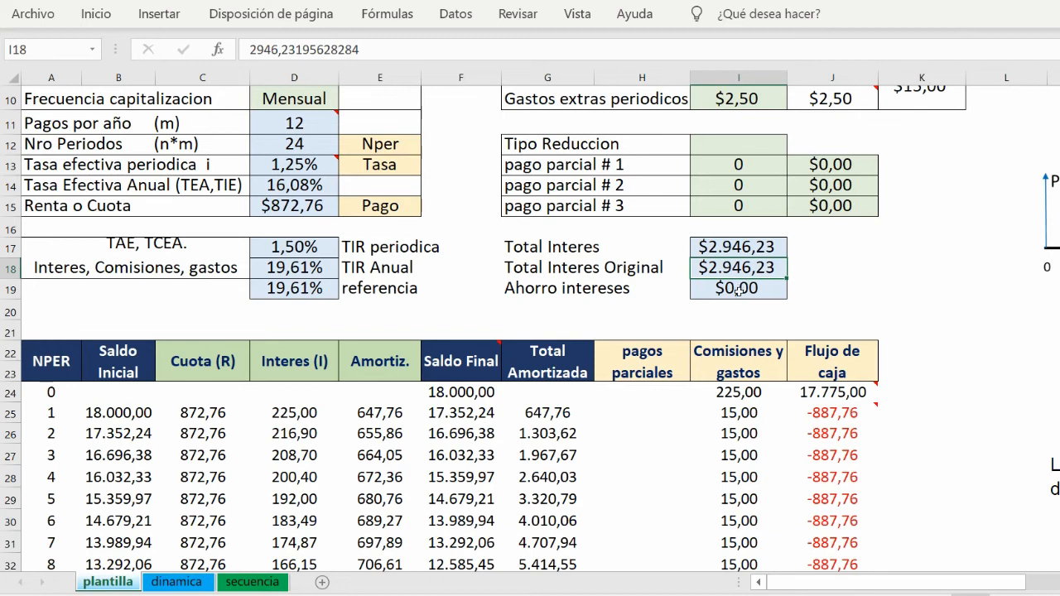
left_click(747, 287)
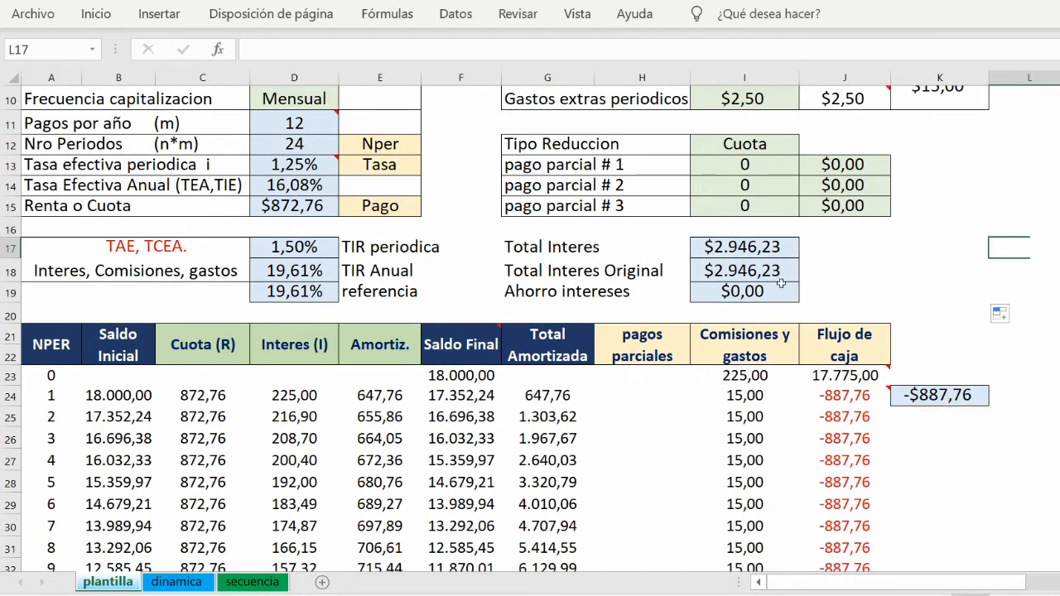
left_click(903, 392)
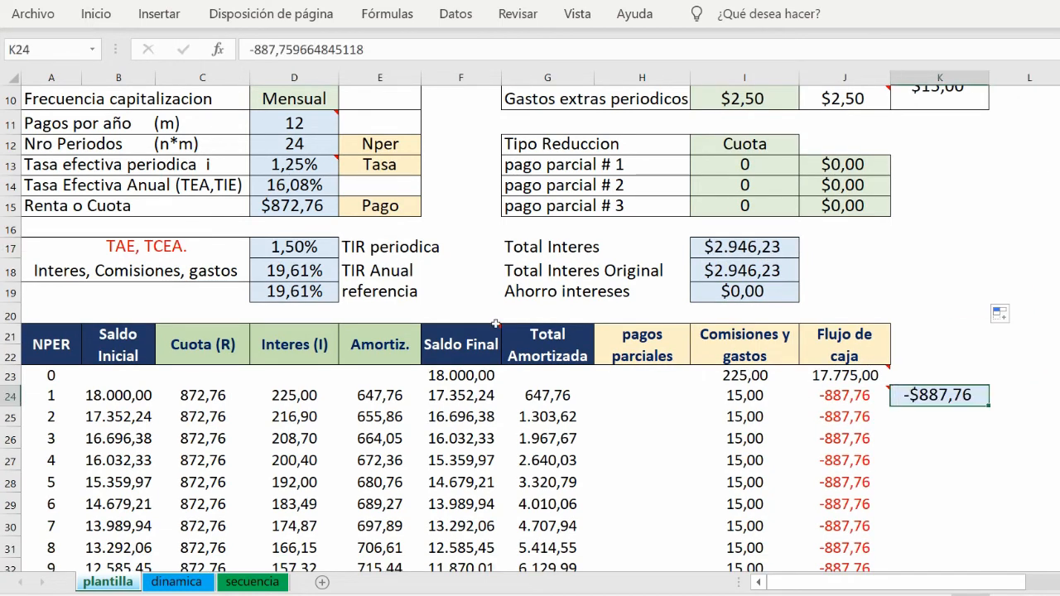
left_click(222, 256)
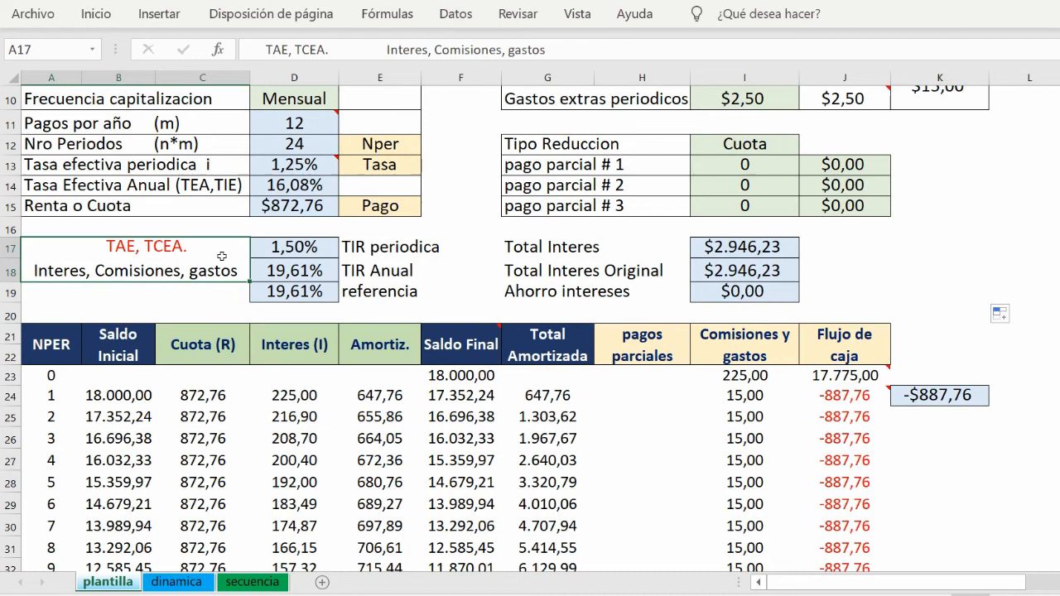
- Edit the TAE, TCEA. label in A17, frame it with a rounded rectangle, and check the TIR Anual formula in D18
double_click(226, 258)
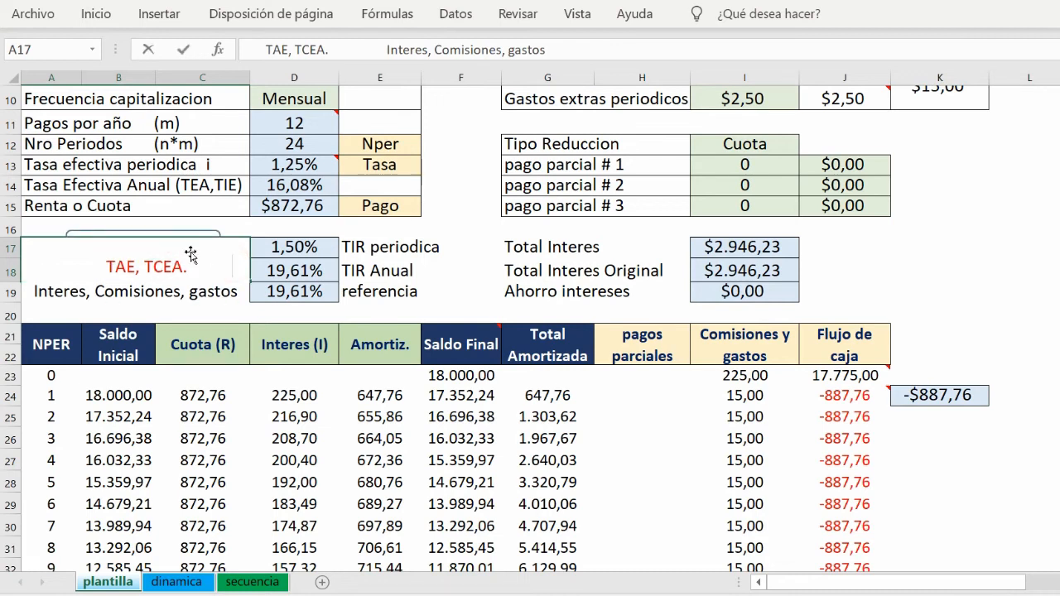
left_click(271, 271)
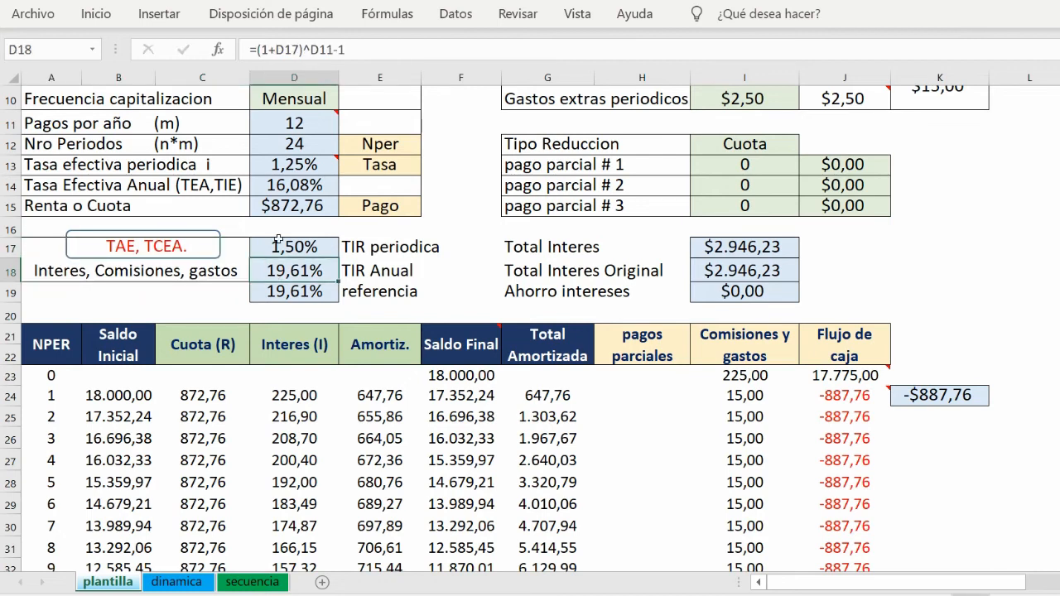
scroll(278, 240, "up", 3)
scroll(325, 166, "down", 1)
- Place blue arrows beside the nominal rate in D9, the Tasa Efectiva Anual in D14 and the TIR Anual in row 18
left_click(325, 170)
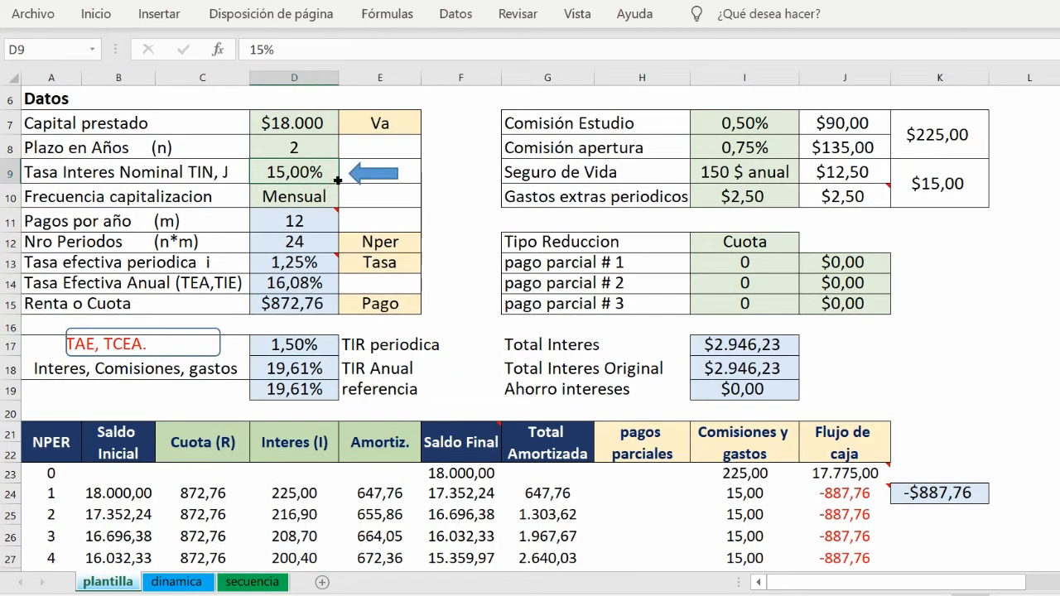
left_click(310, 281)
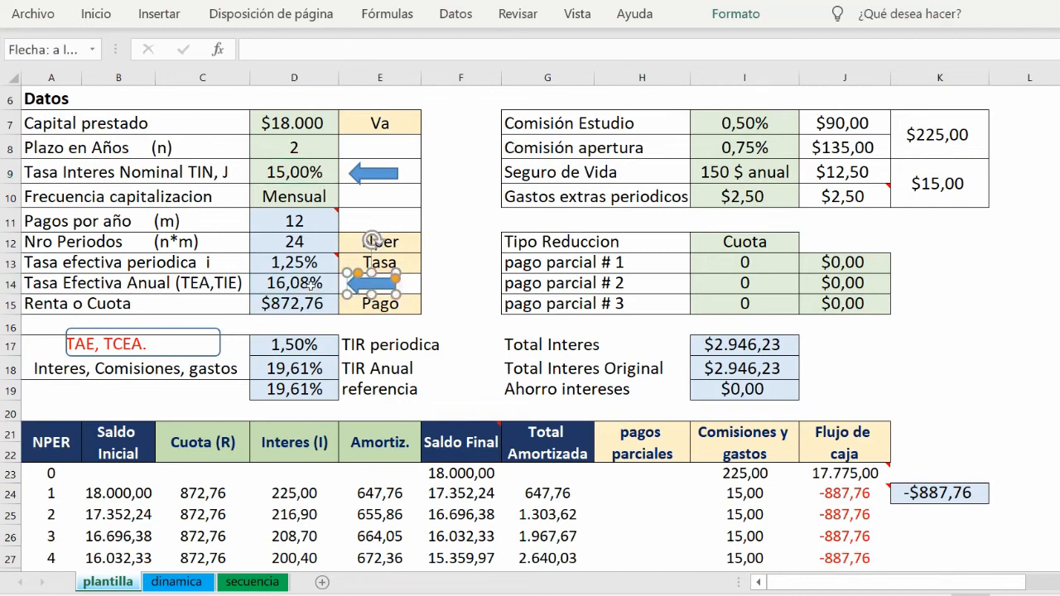
left_click(313, 282)
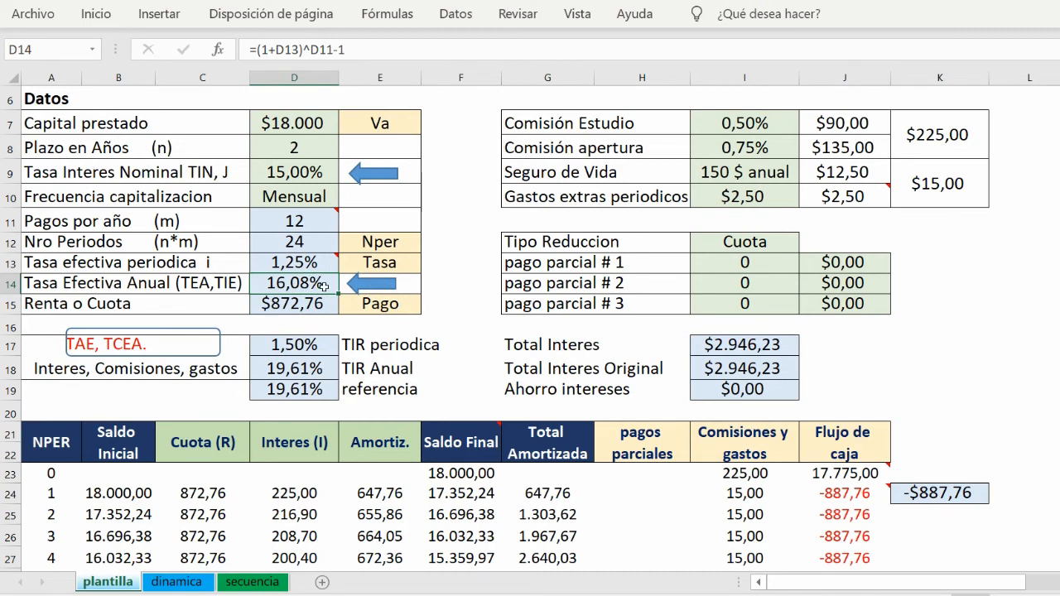
left_click(300, 364)
key("ctrl+v")
left_click_drag(284, 367, 453, 370)
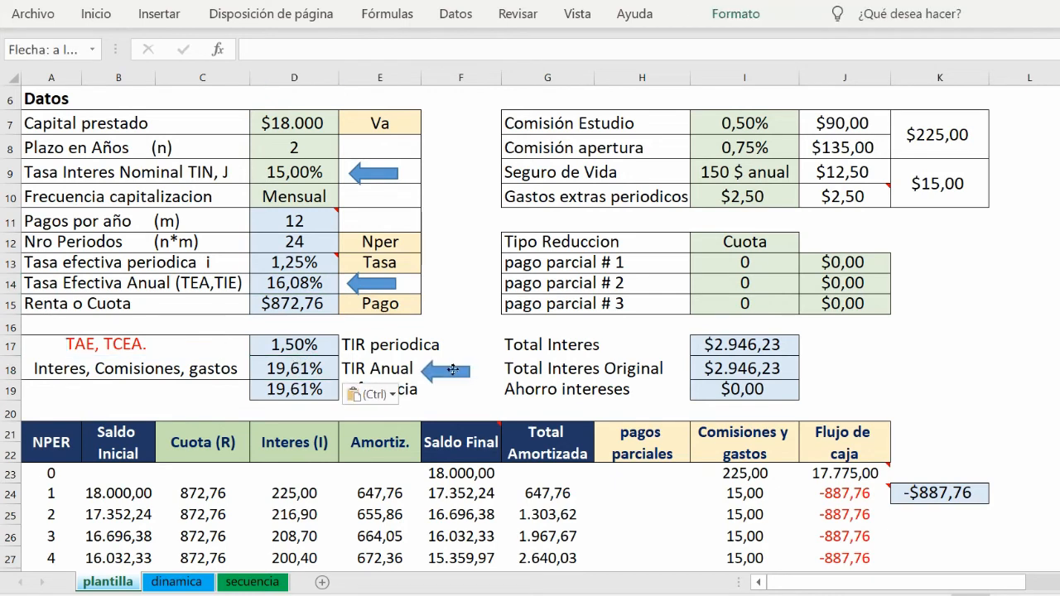
left_click_drag(453, 370, 448, 369)
- Add a curved blue arrow leading from the Tasa Efectiva Anual in D14 to the TIR Anual in D18
left_click(224, 364)
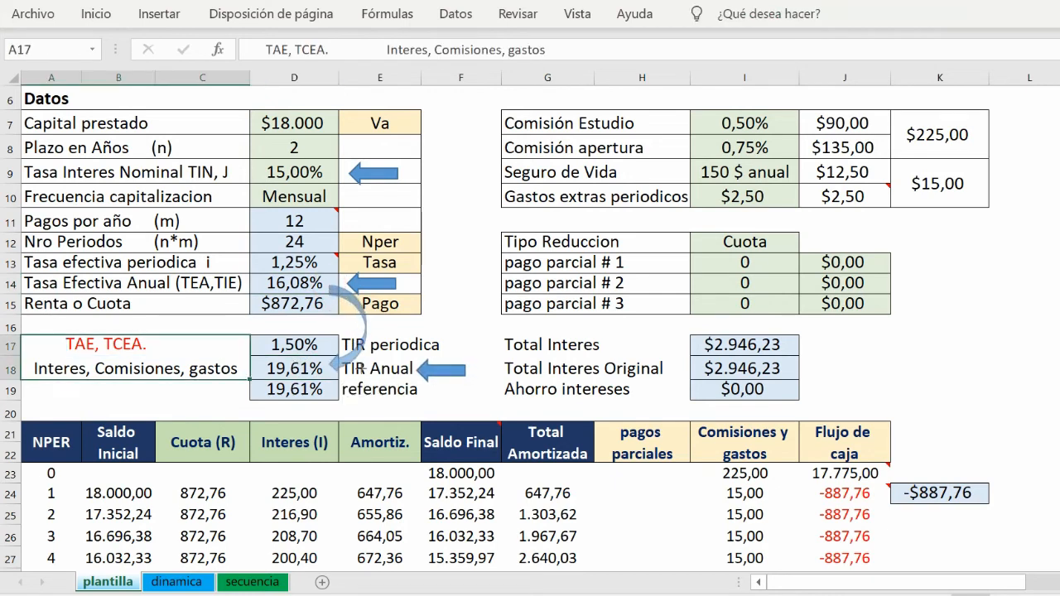
left_click_drag(363, 368, 368, 377)
left_click(466, 316)
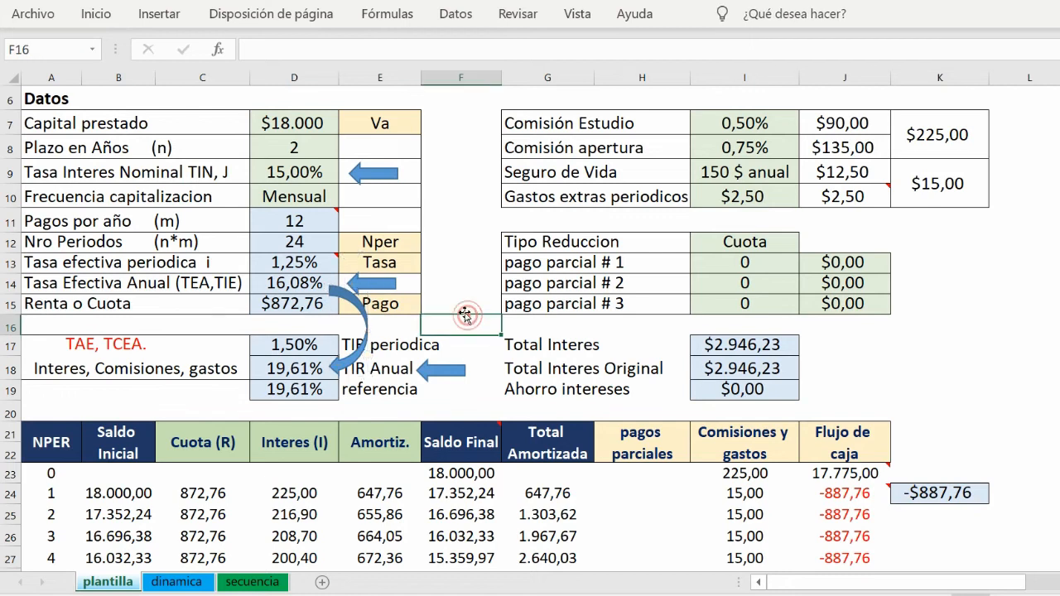
- Clear the commissions, insurance and extra expenses in I7:J10 and compare the TIR Anual with the Tasa Efectiva Anual
left_click(291, 364)
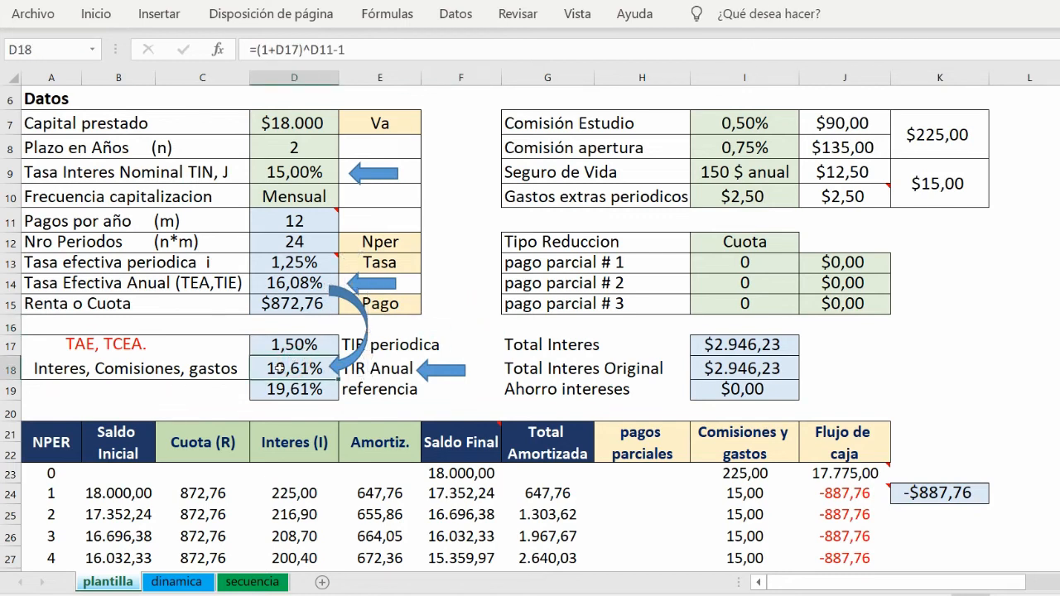
left_click_drag(745, 122, 845, 196)
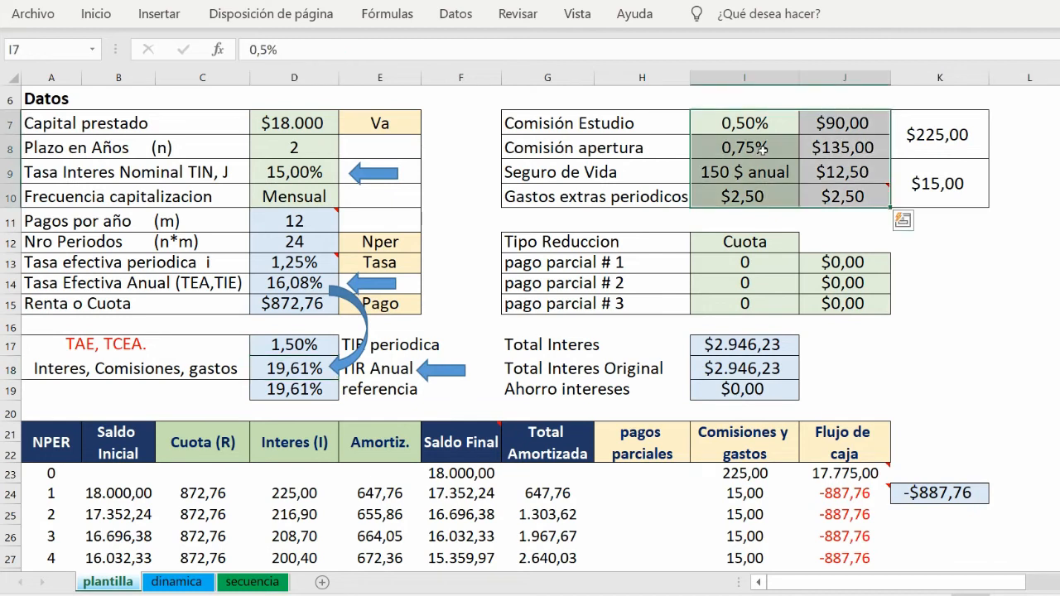
key("Delete")
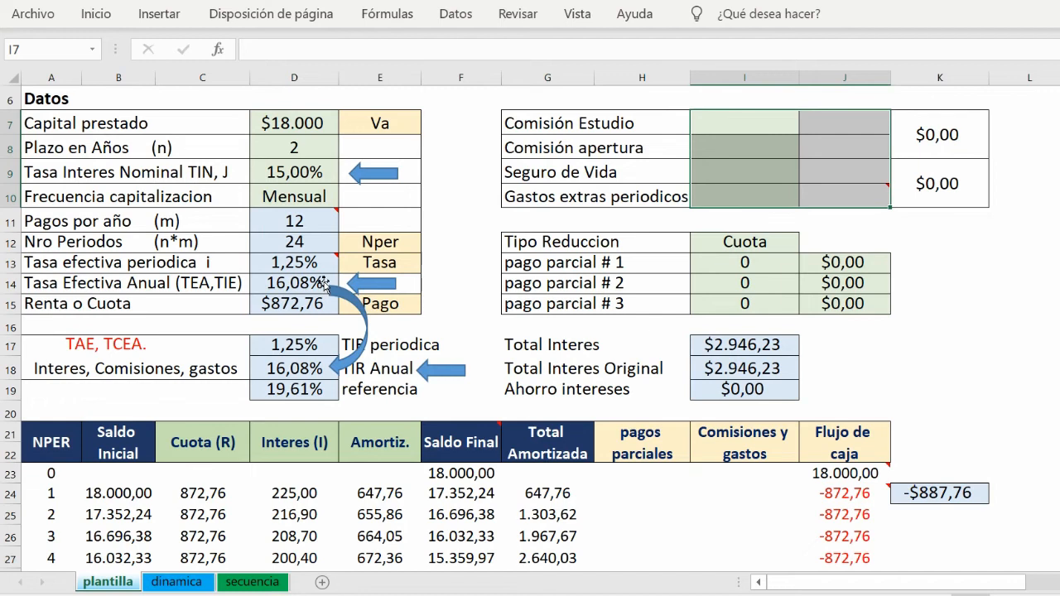
left_click(319, 369)
mouse_move(834, 494)
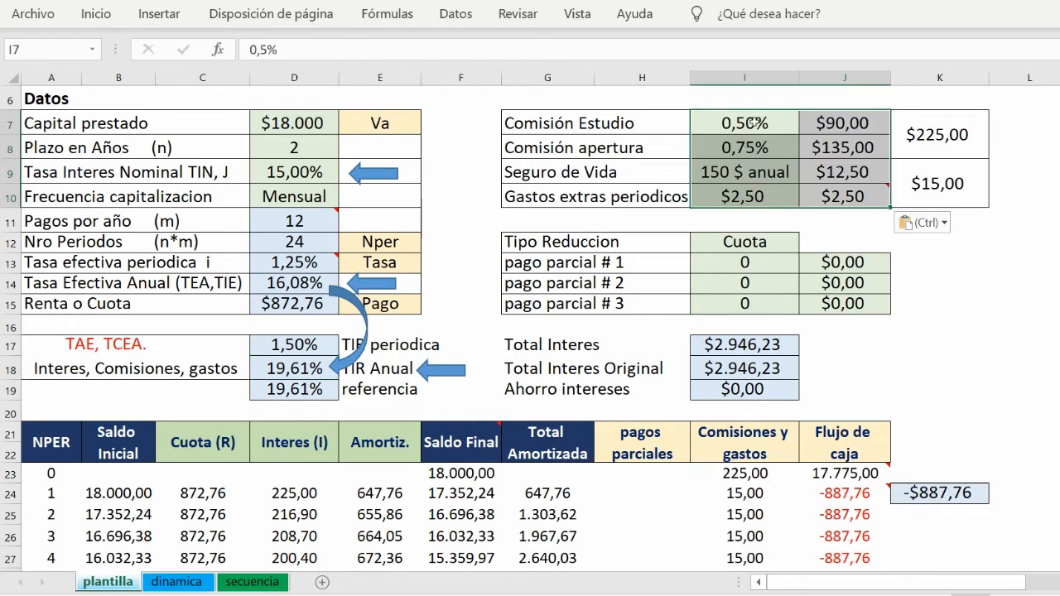
- Set both Comisión Estudio and Comisión apertura to 1%
left_click(751, 123)
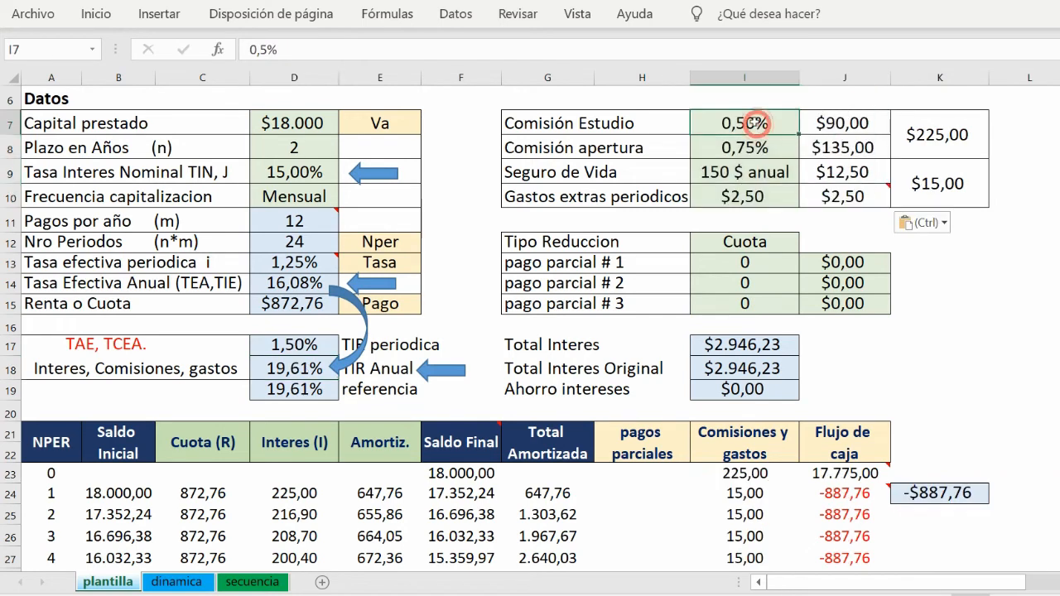
type("1")
key("Return")
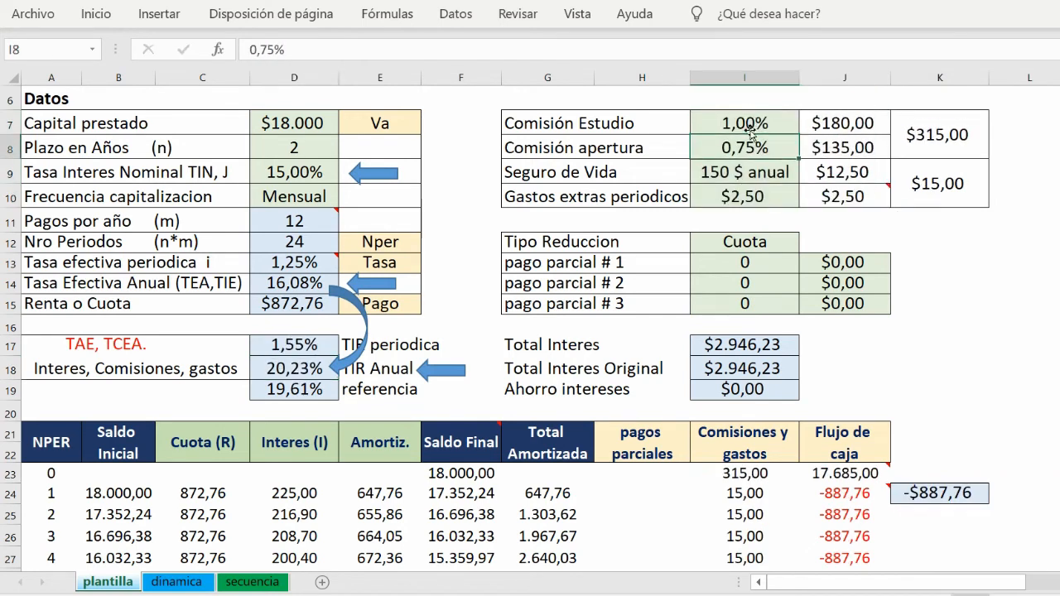
type("1")
key("Return")
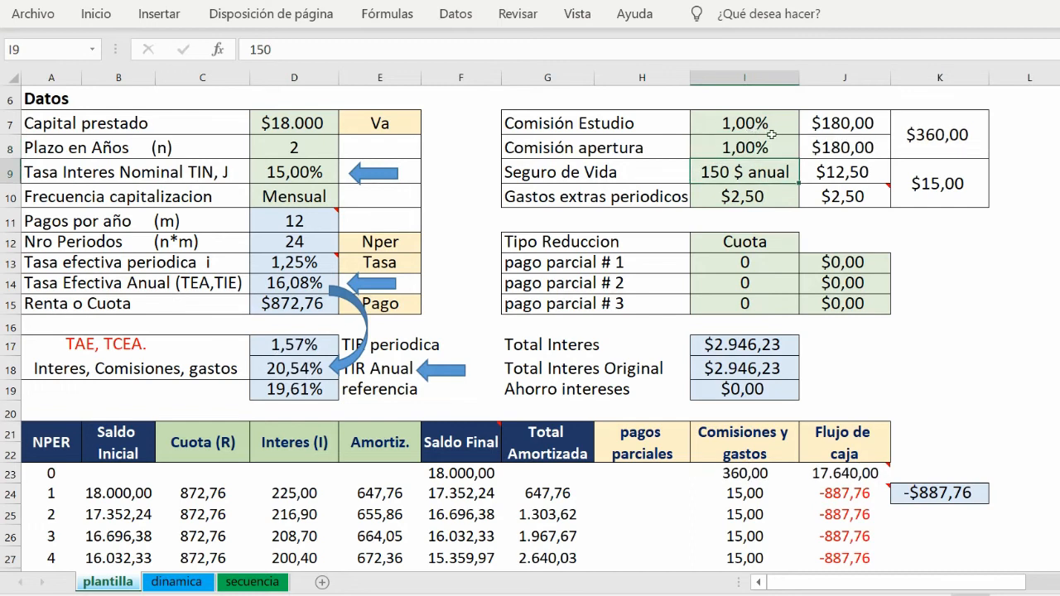
- Compare the TIR Anual in D18 with the referencia rate in D19
left_click(295, 385)
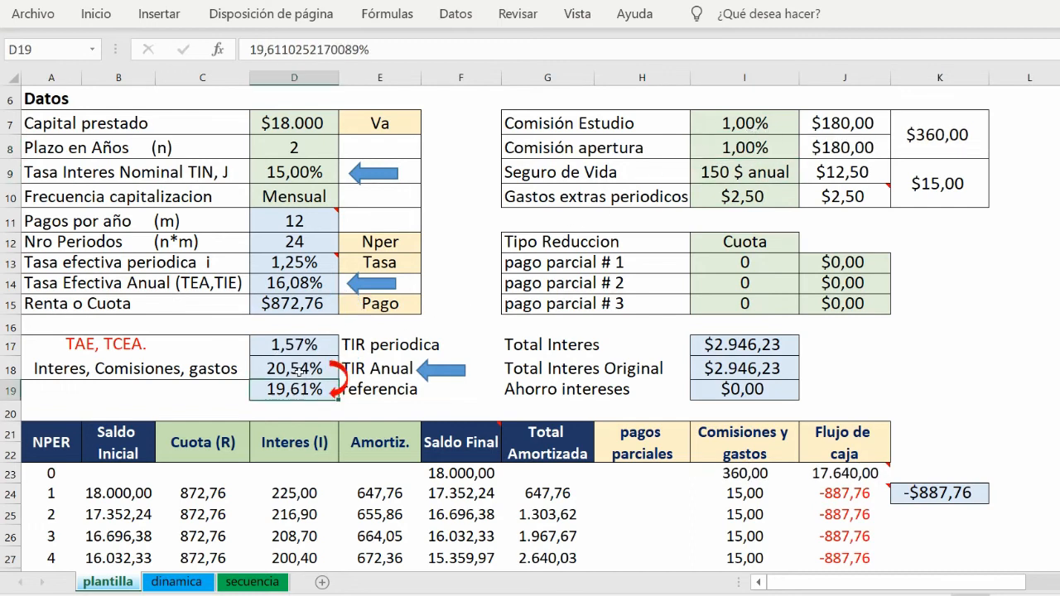
left_click(300, 365)
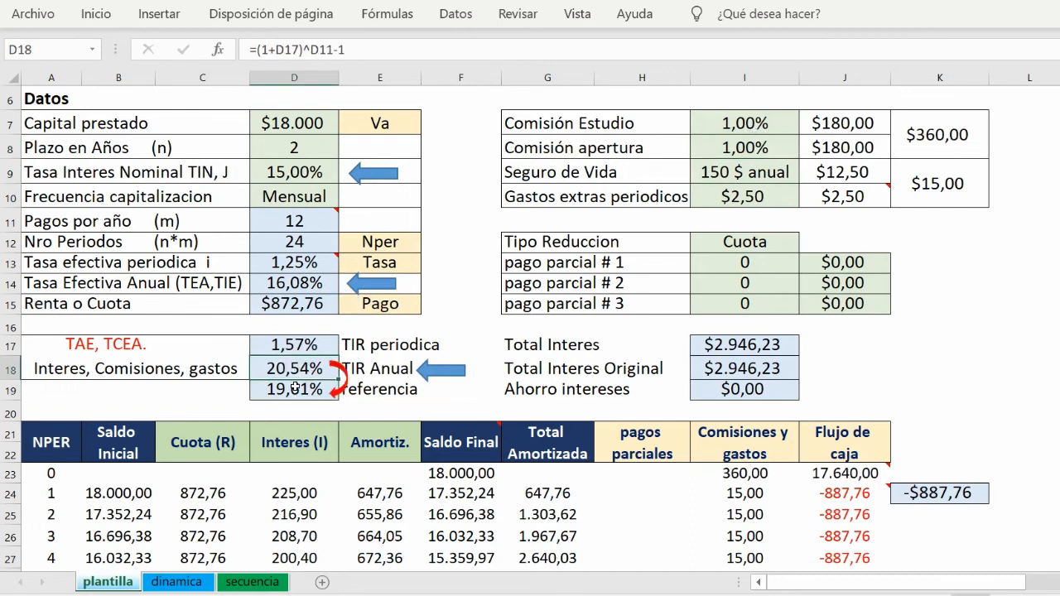
left_click(295, 387)
left_click(298, 367)
left_click(298, 387)
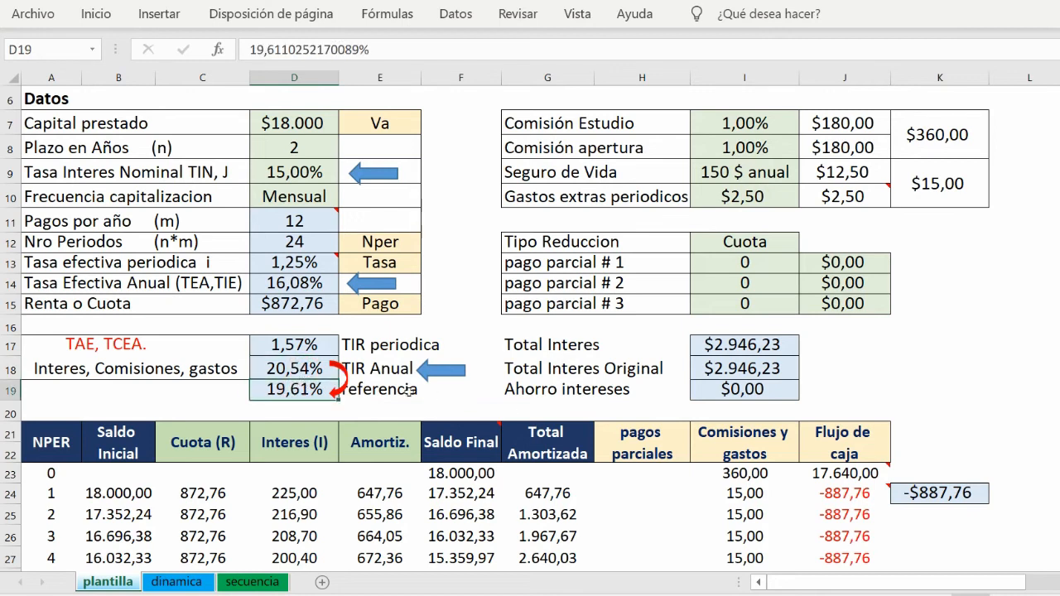
- Remove the arrow shapes marking the rates in rows 9, 14 and 18
left_click(822, 472)
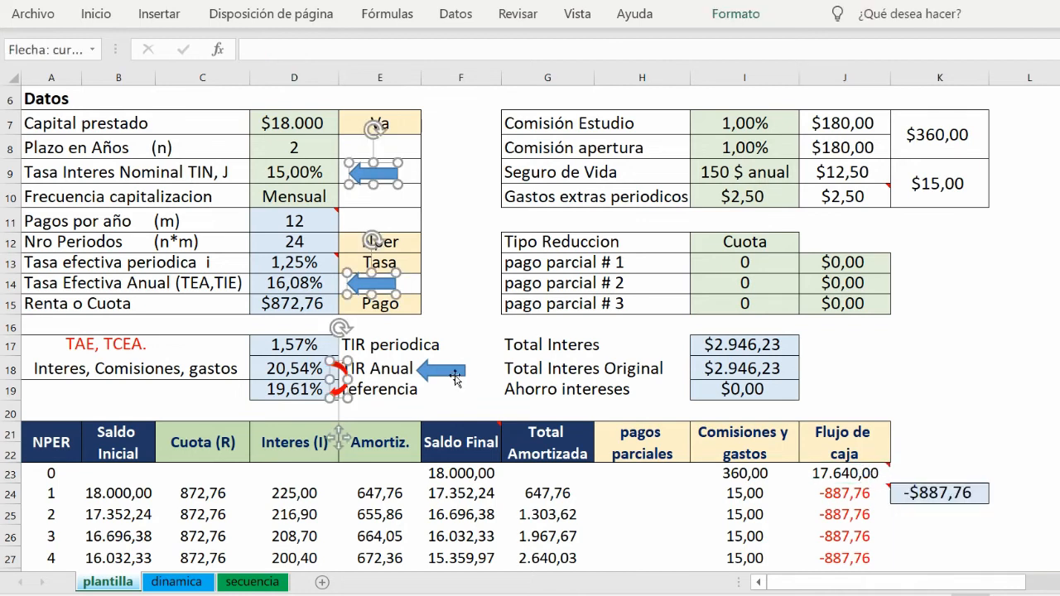
left_click(439, 366, "ctrl")
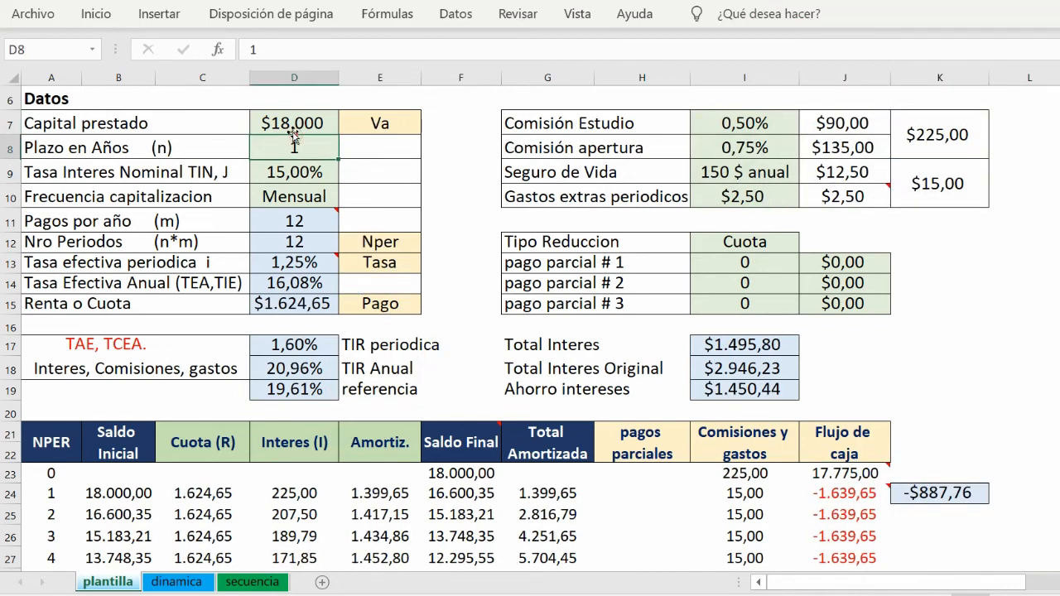
- Examine the amortization table for the one-year term, the Ahorro intereses, the TIR Anual against referencia, and the cash flow in J24
scroll(300, 242, "down", 2)
scroll(299, 243, "down", 3)
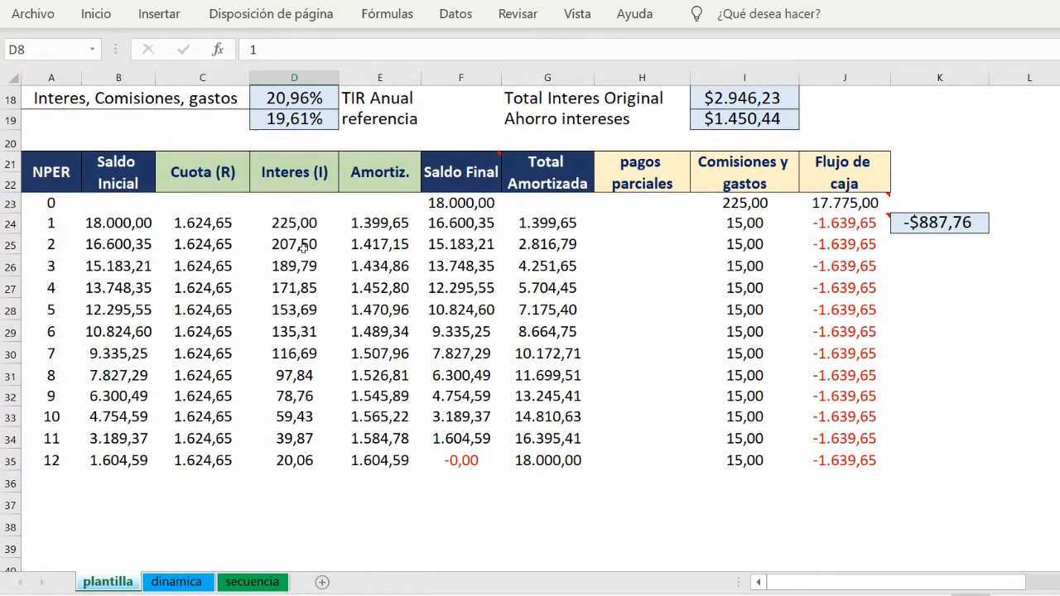
scroll(303, 247, "up", 6)
left_click(728, 515)
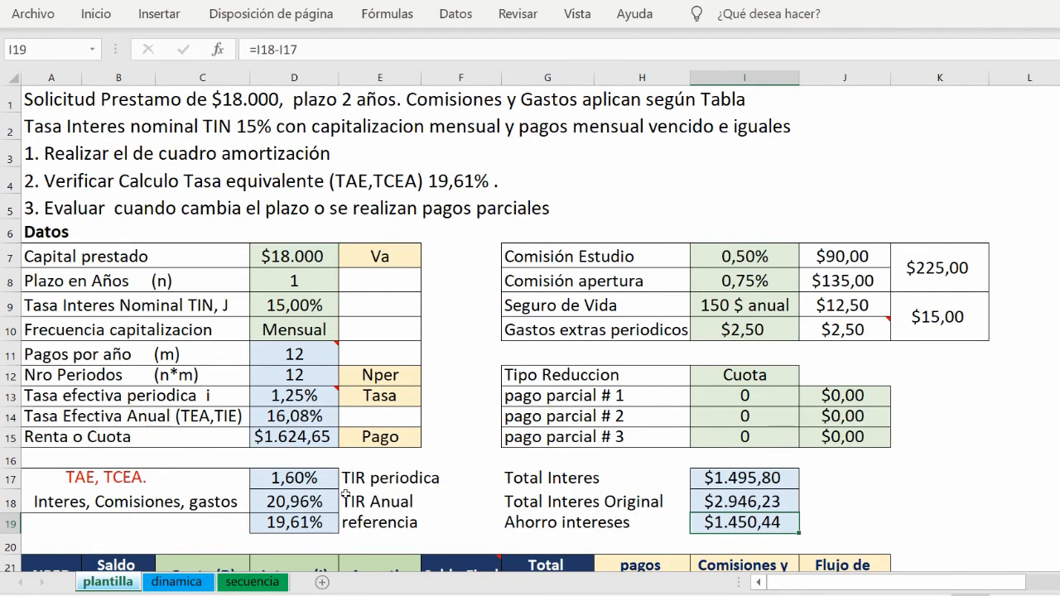
left_click(318, 498)
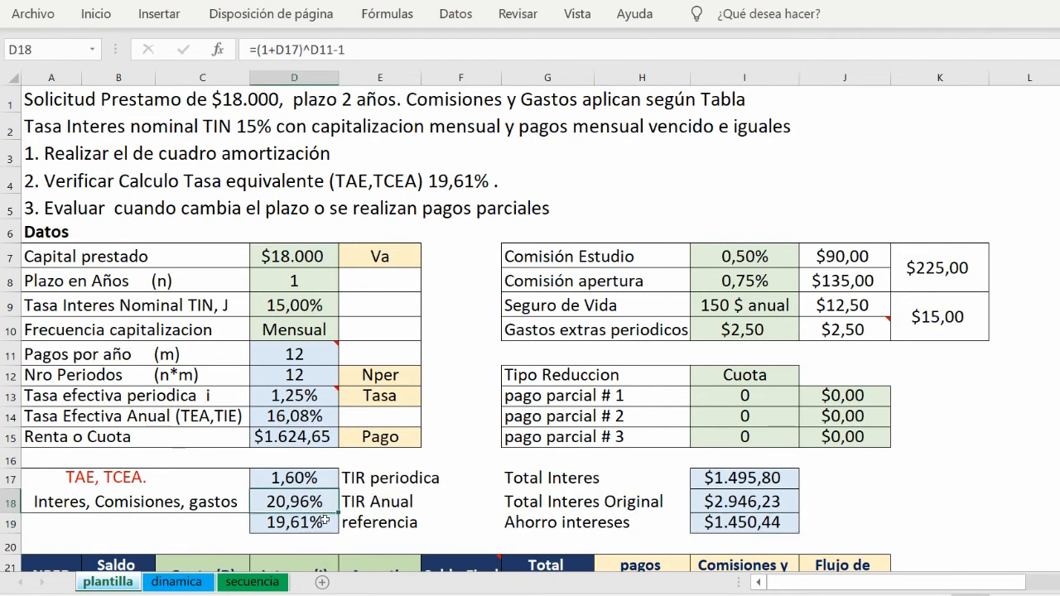
scroll(325, 519, "down", 2)
left_click(818, 470)
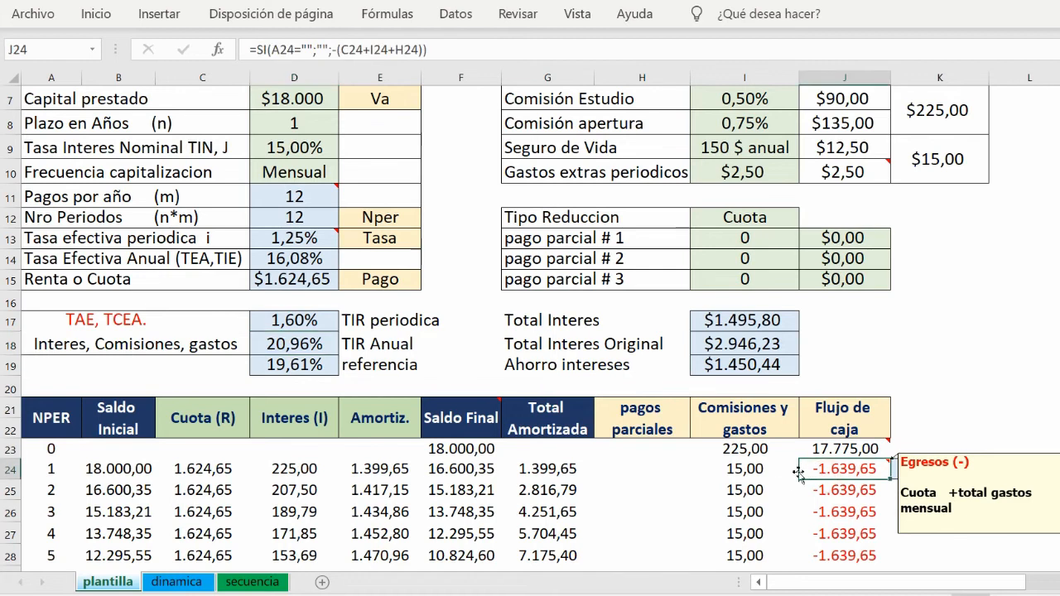
scroll(796, 489, "down", 3)
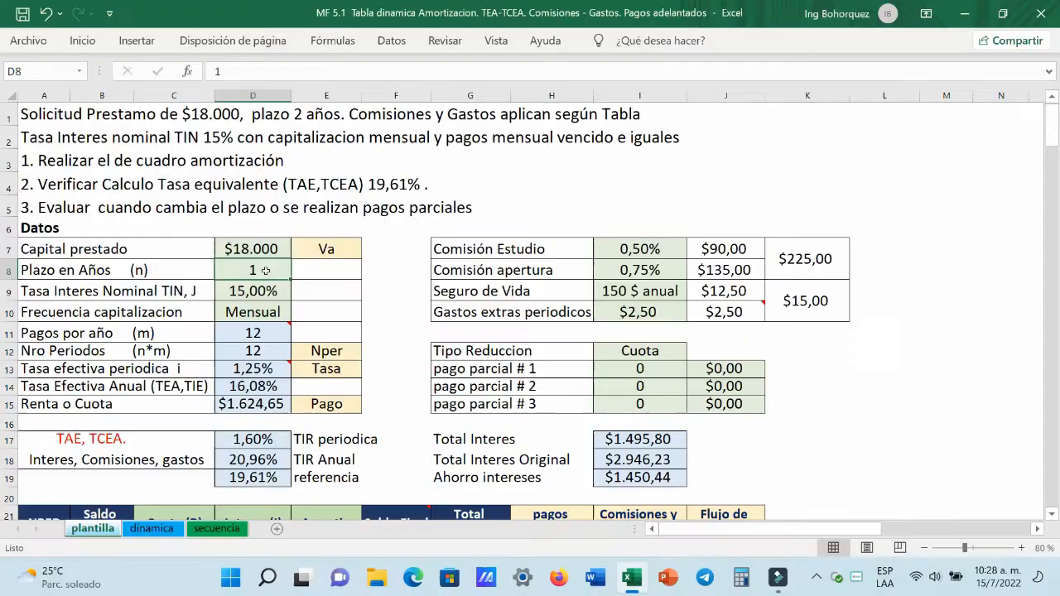
- Set Plazo en Años to 7 and check the Ahorro intereses in I19
type("7")
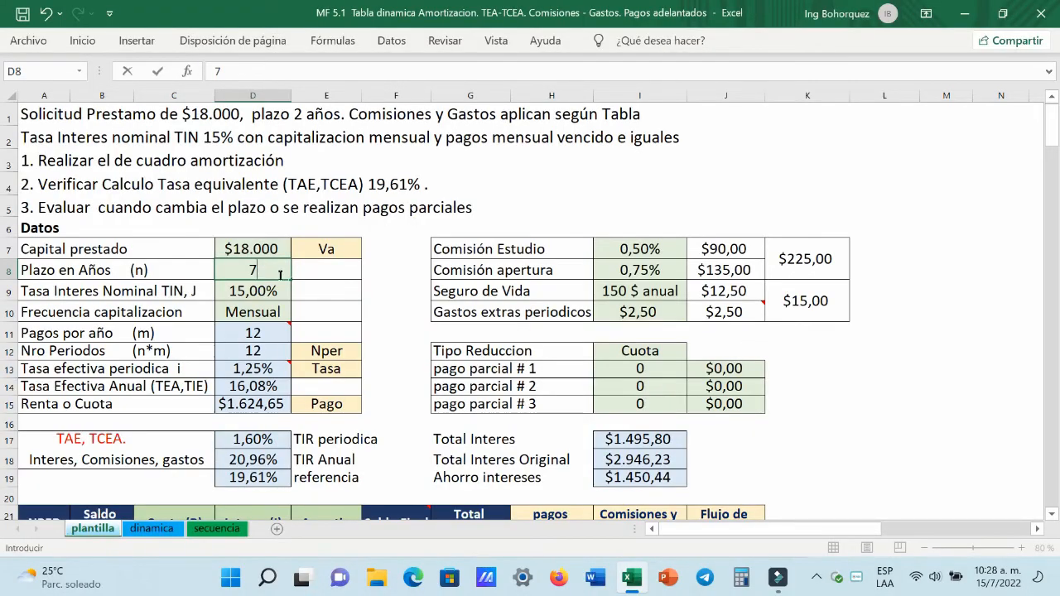
key("Return")
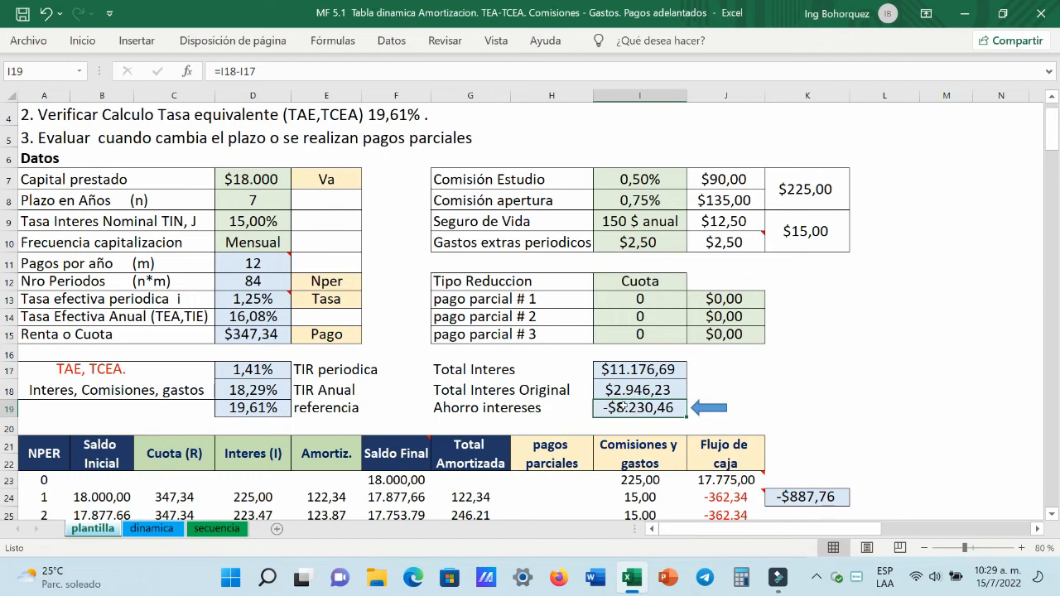
scroll(625, 406, "down", 1)
scroll(627, 403, "up", 1)
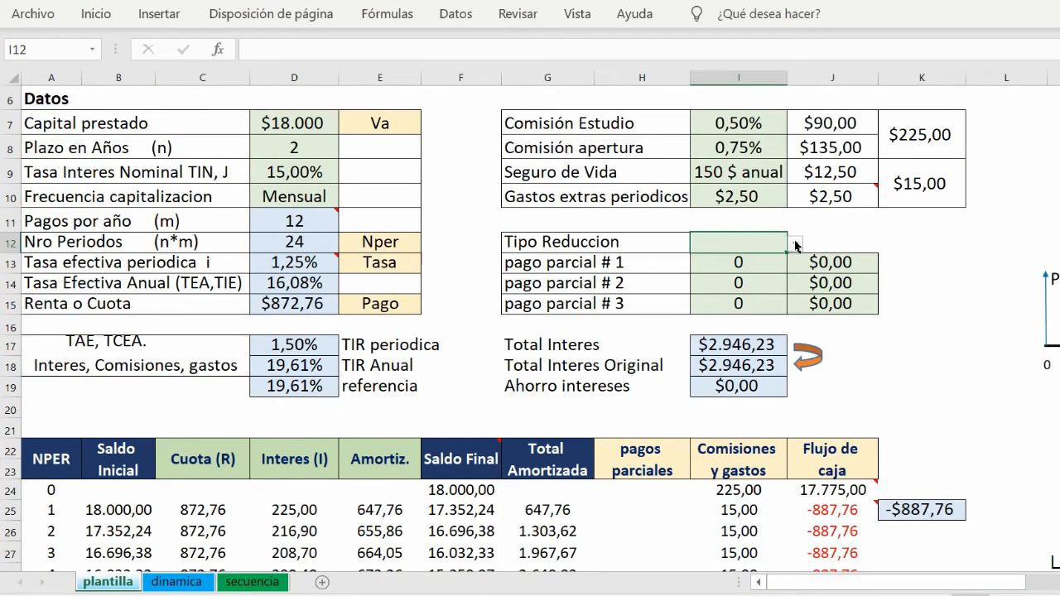
- Set Tipo Reduccion to Periodos and enter pago parcial # 1 as period 6 with an amount of 2000
left_click(687, 284)
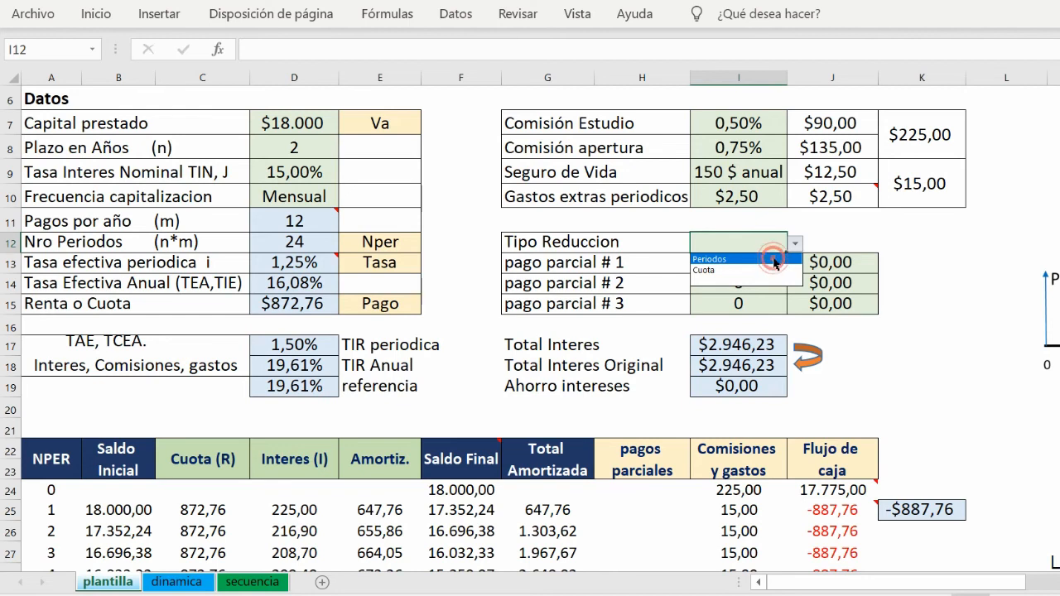
left_click(773, 259)
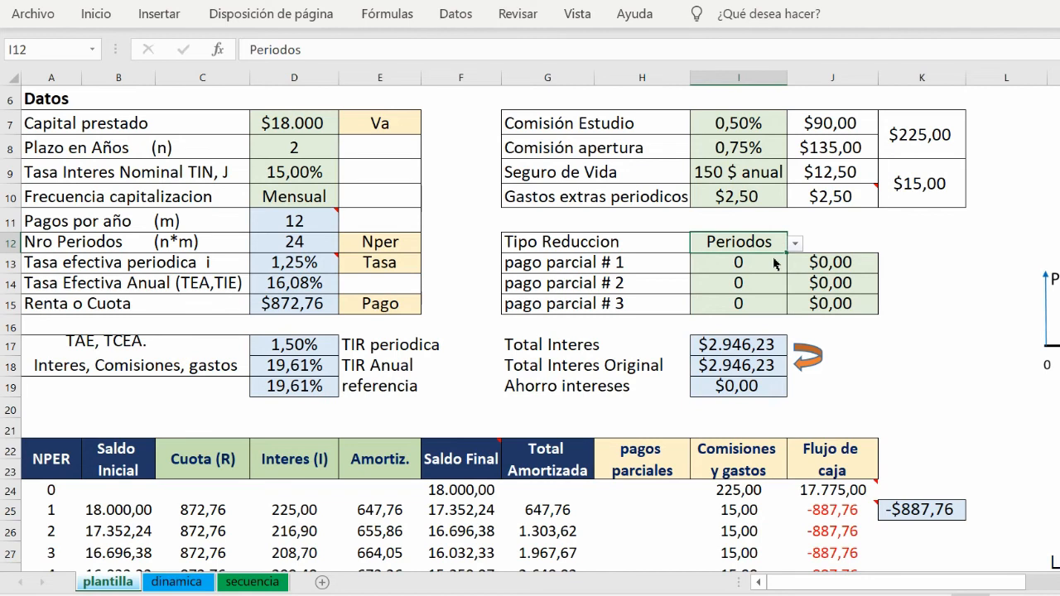
left_click(775, 263)
type("6")
left_click(836, 263)
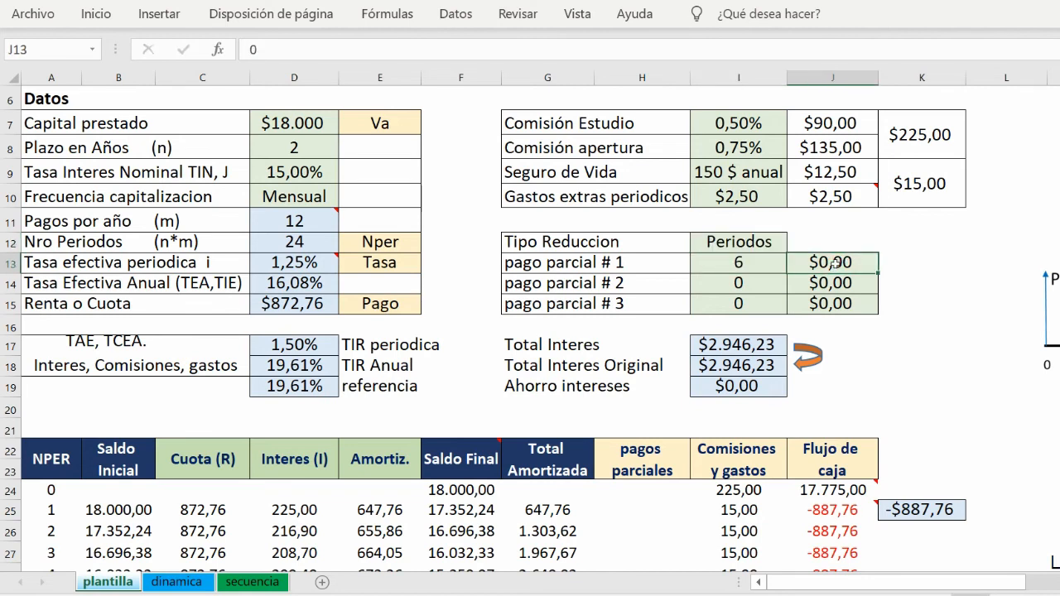
type("2000")
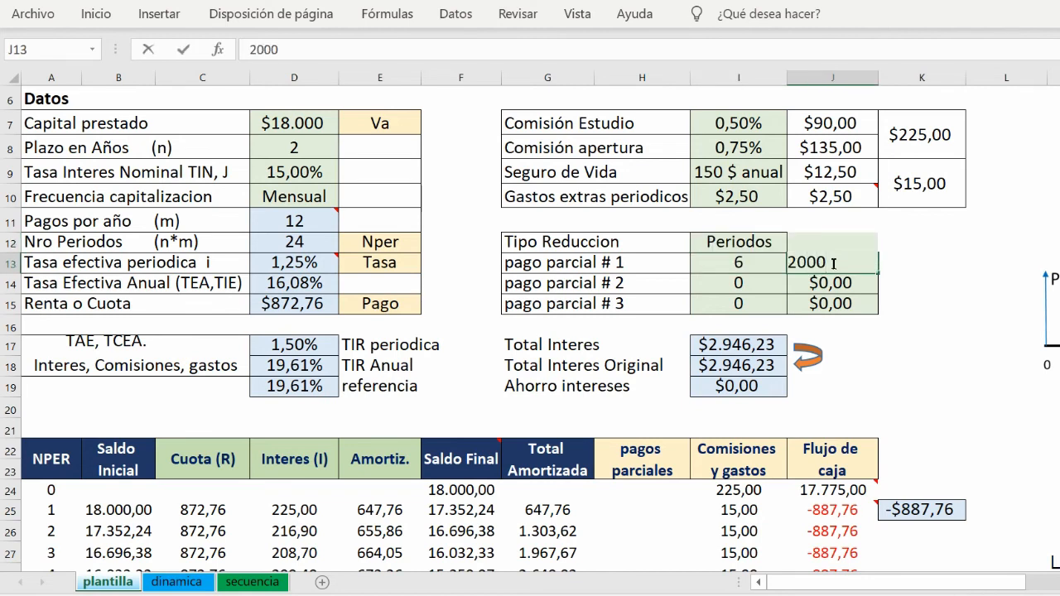
key("Return")
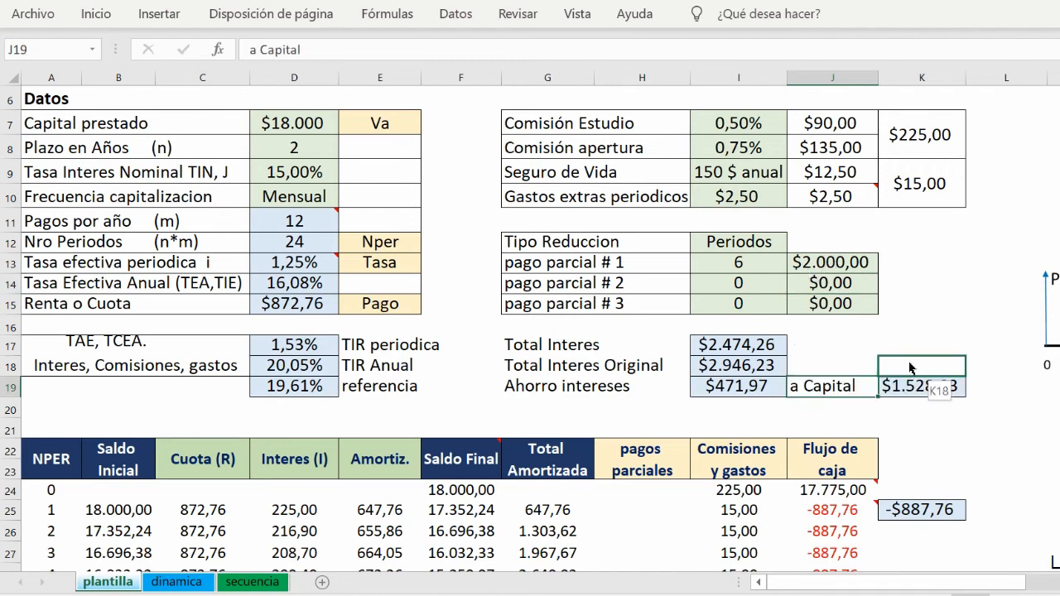
- Move the label "a Capital" from J19 to K18 and inspect the formula =J13-I19 in K19
left_click(911, 407)
left_click(902, 381)
double_click(903, 380)
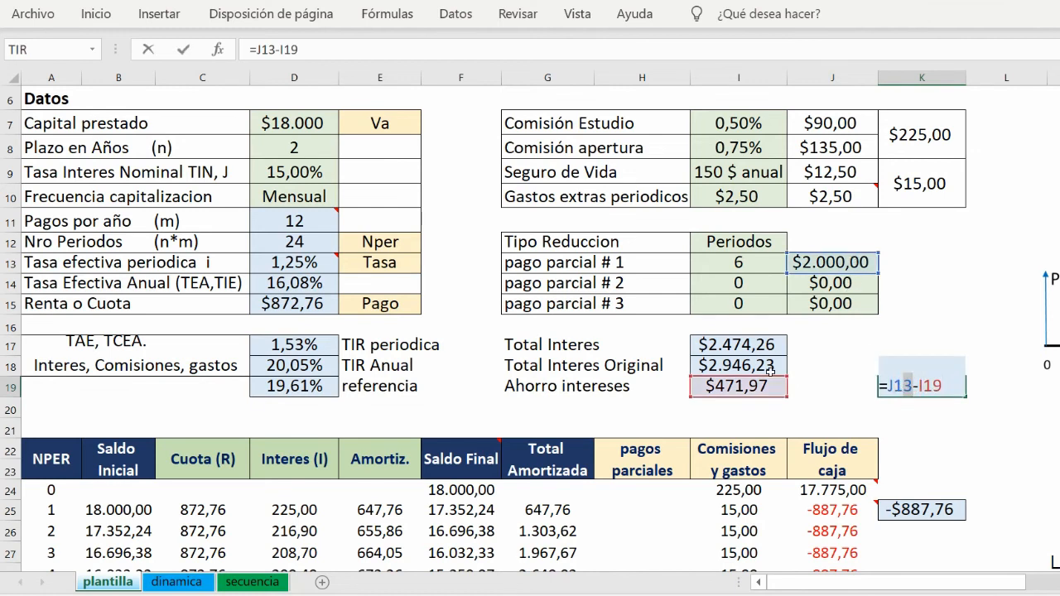
key("Return")
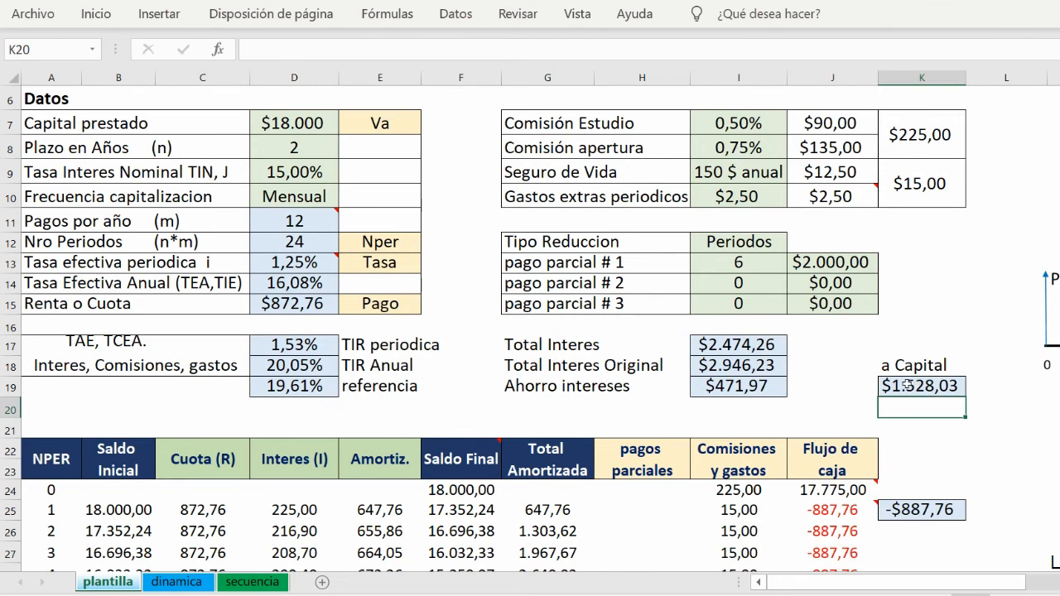
- Check the a Capital amount in K19 and the last period's Cuota formula in C46
left_click(907, 384)
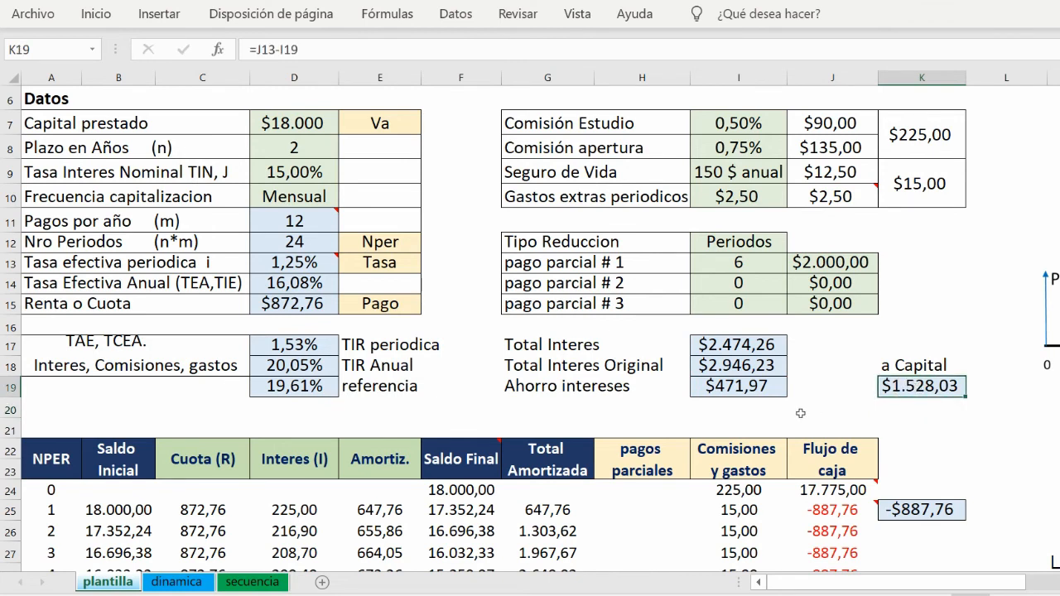
scroll(800, 412, "down", 4)
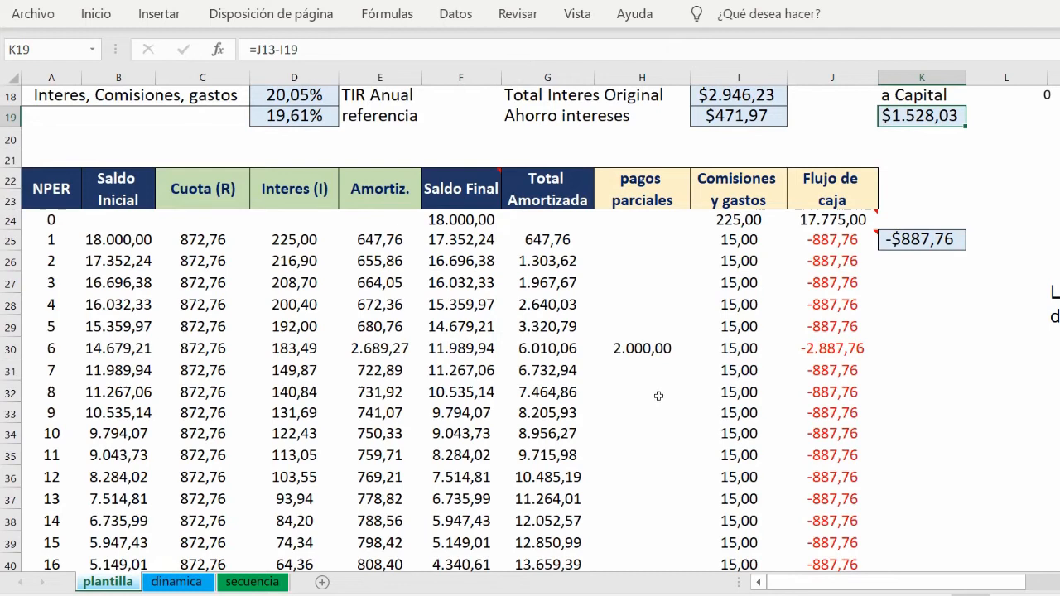
scroll(658, 396, "down", 4)
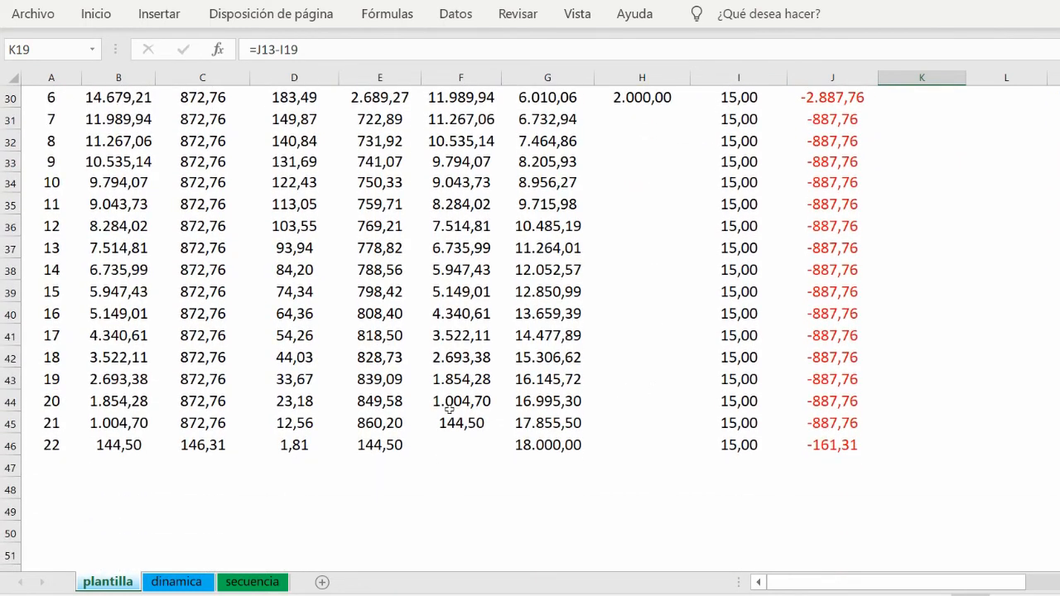
left_click(203, 445)
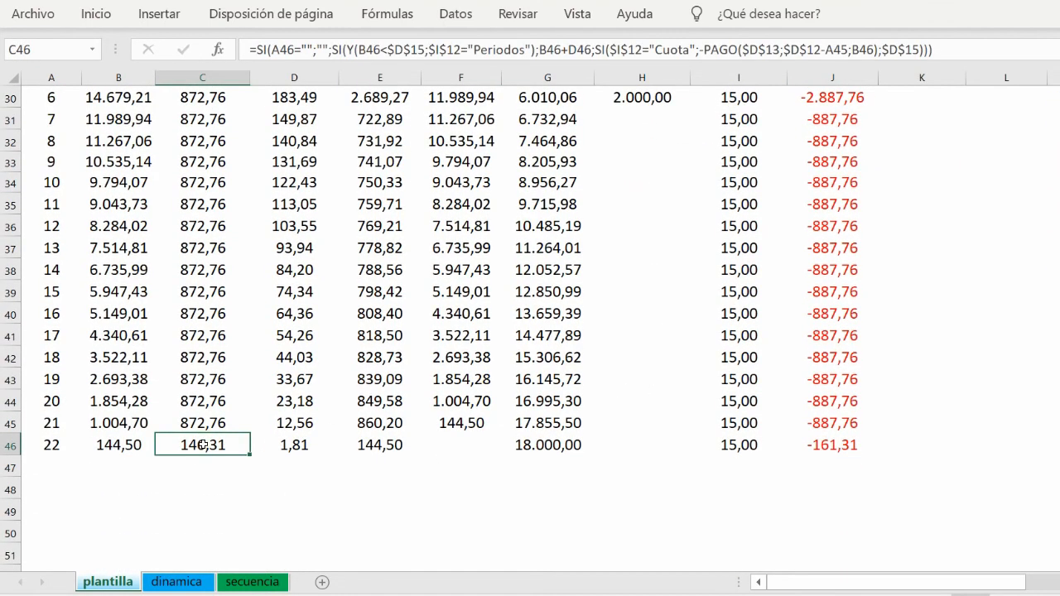
- Set the period of pago parcial # 1 to 12
scroll(205, 445, "up", 6)
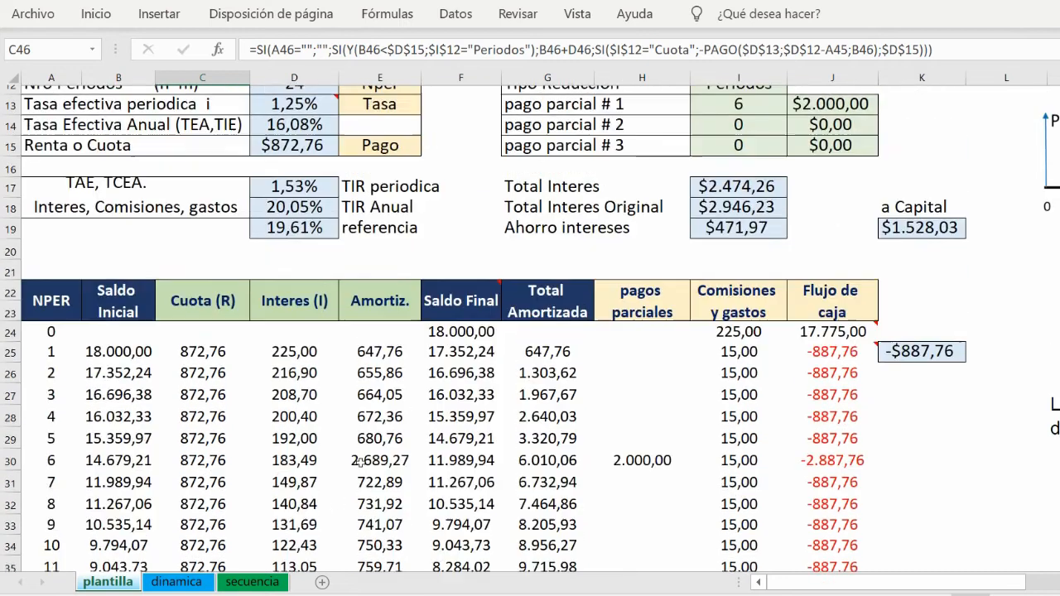
left_click_drag(741, 117, 806, 116)
left_click(756, 115)
type("12")
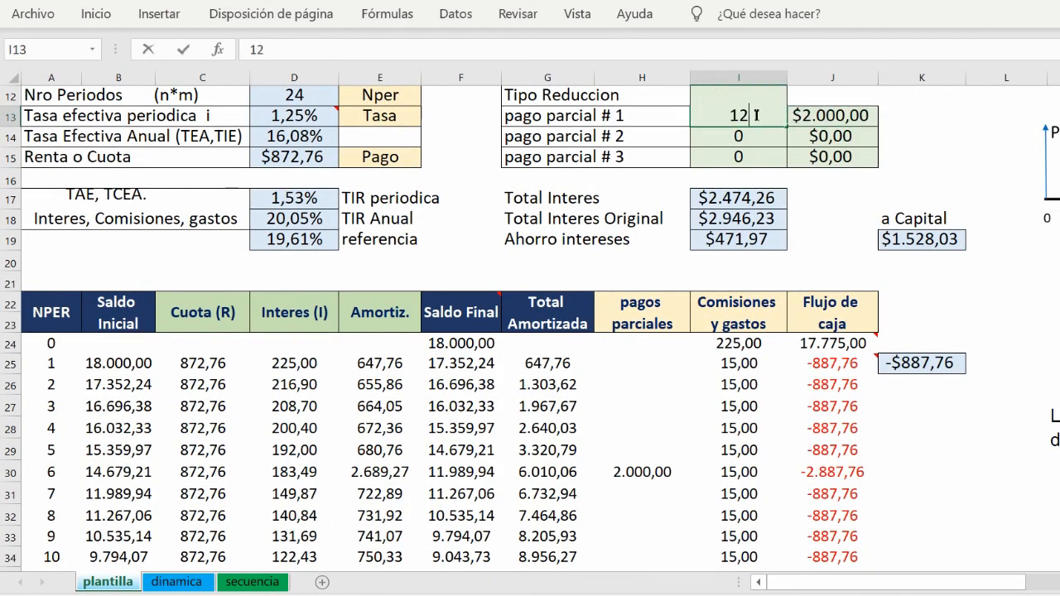
key("Return")
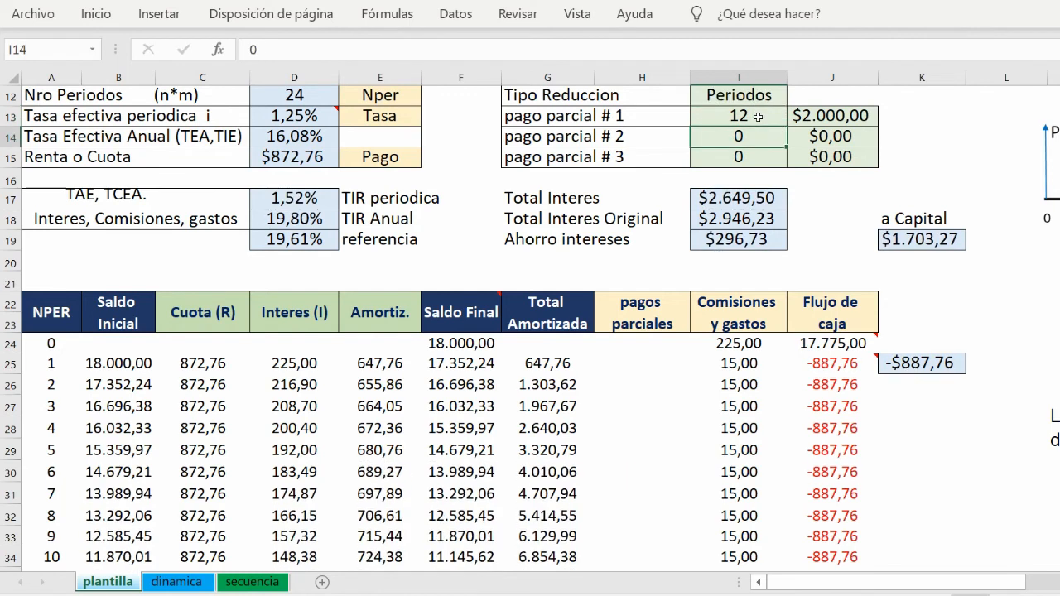
- Examine the Ahorro intereses in I19, the a Capital formula in K19, and the last period's row 46 with its Cuota
left_click(768, 240)
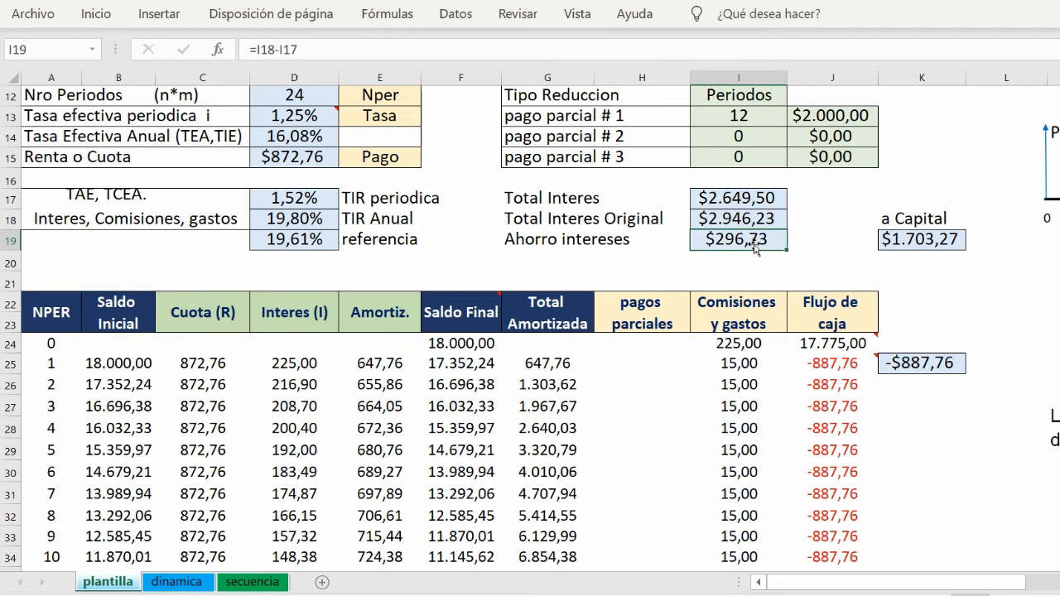
left_click(921, 239)
double_click(923, 240)
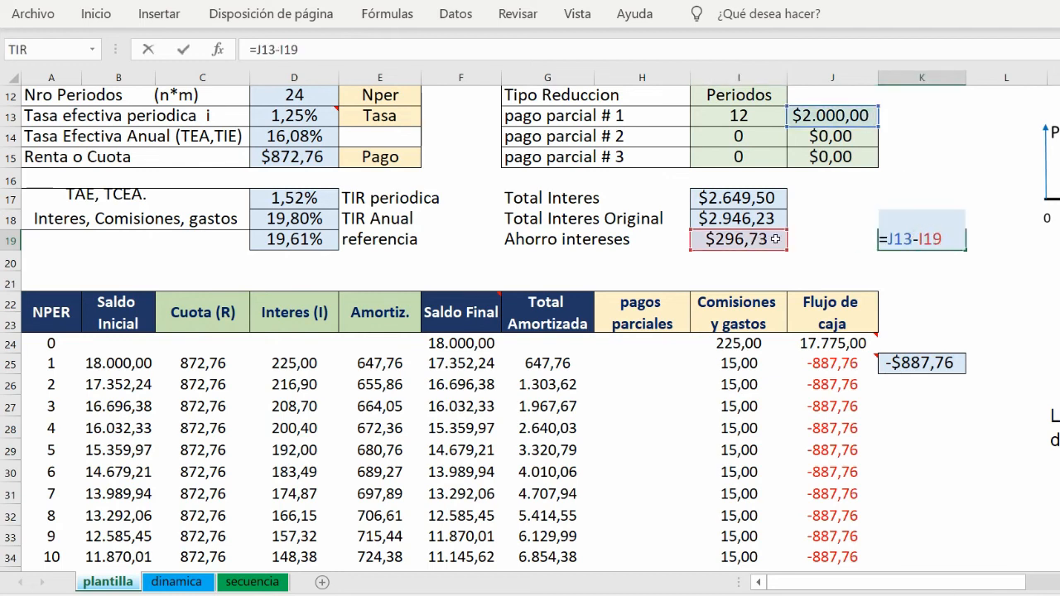
key("Return")
left_click(917, 236)
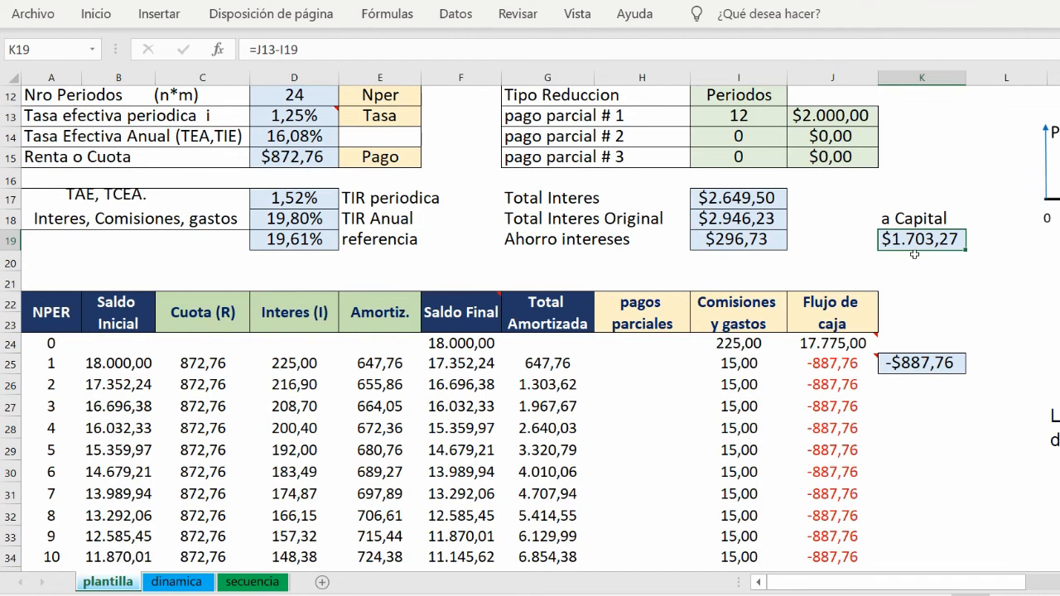
scroll(914, 254, "down", 6)
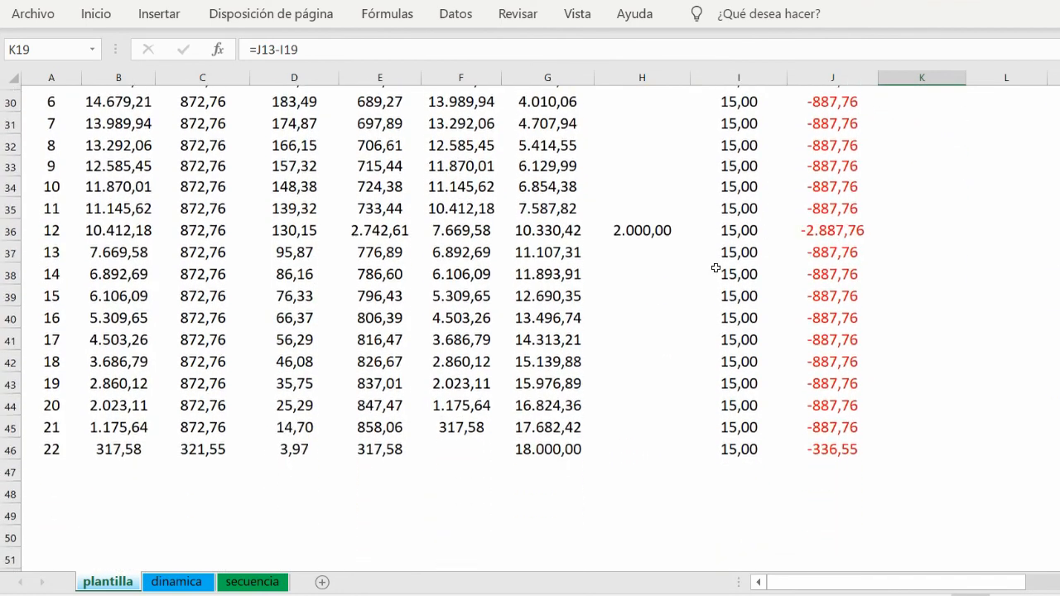
left_click(12, 445)
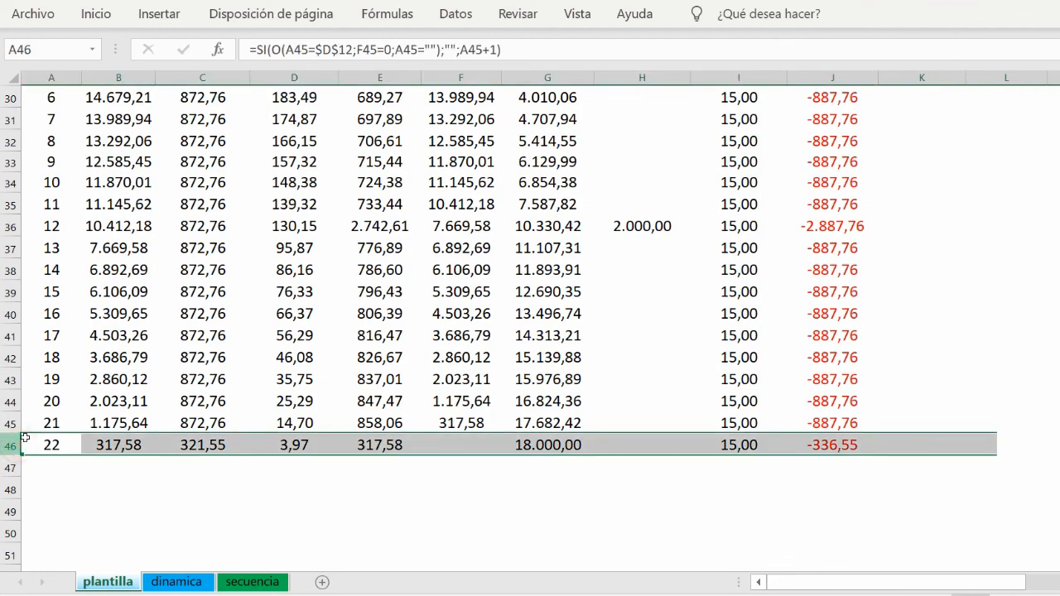
left_click(229, 444)
- Set Tipo Reduccion in I12 to Cuota
scroll(825, 366, "up", 8)
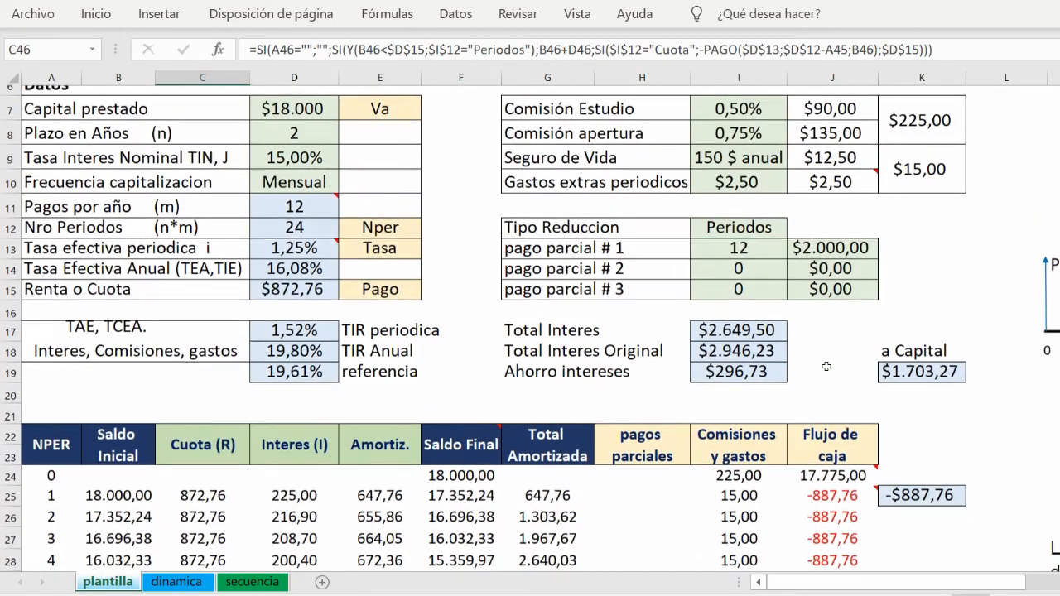
left_click(735, 241)
left_click(794, 242)
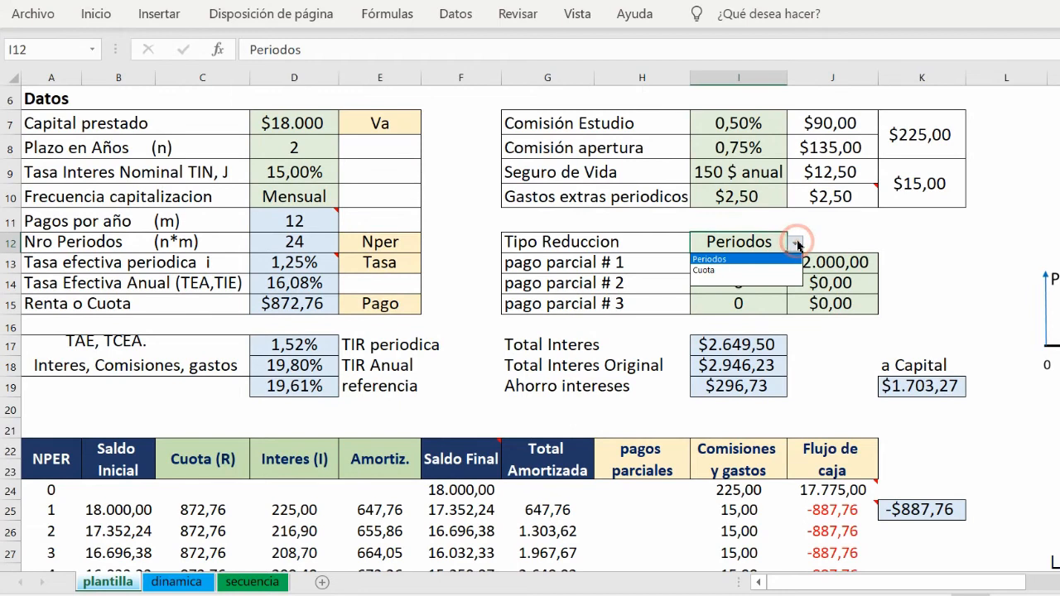
left_click(730, 270)
- Check the Ahorro intereses in I19, the a Capital amount in K19, and the Cuota values for periods 13 to 24
scroll(733, 273, "down", 1)
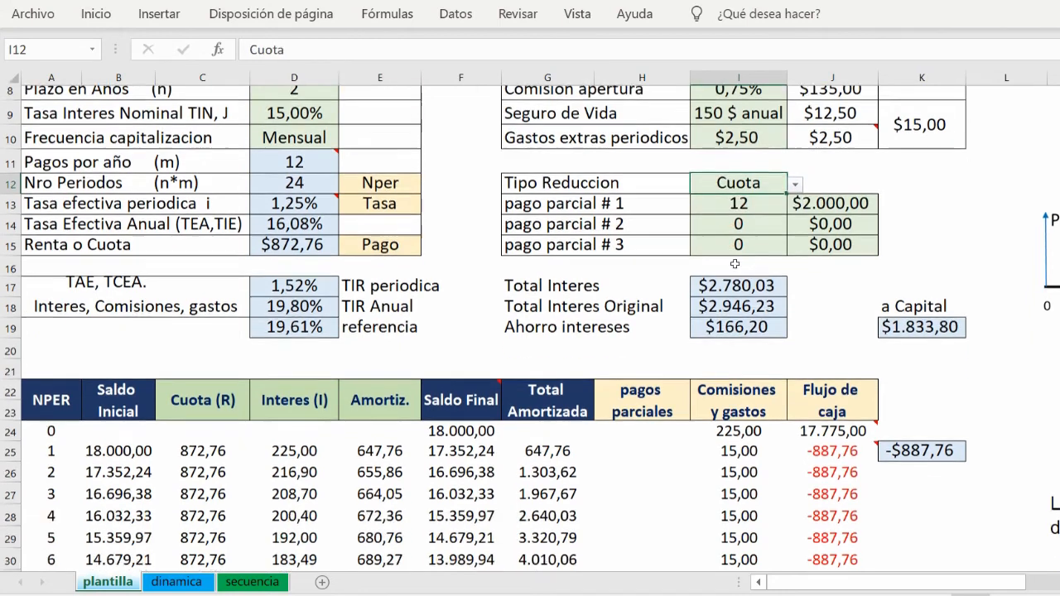
left_click(741, 314)
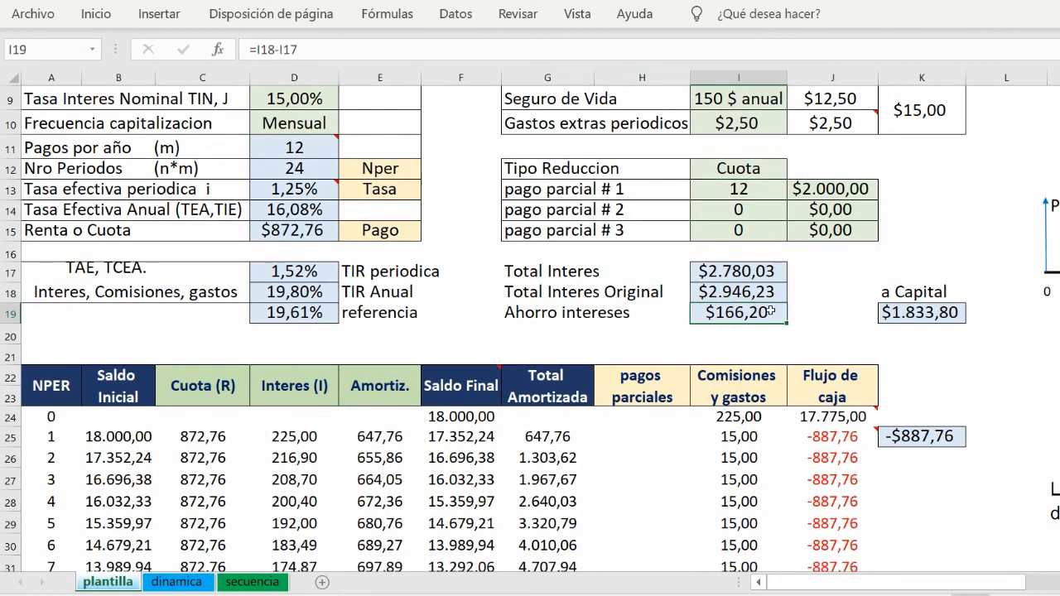
key("Right")
key("Right")
scroll(396, 426, "down", 3)
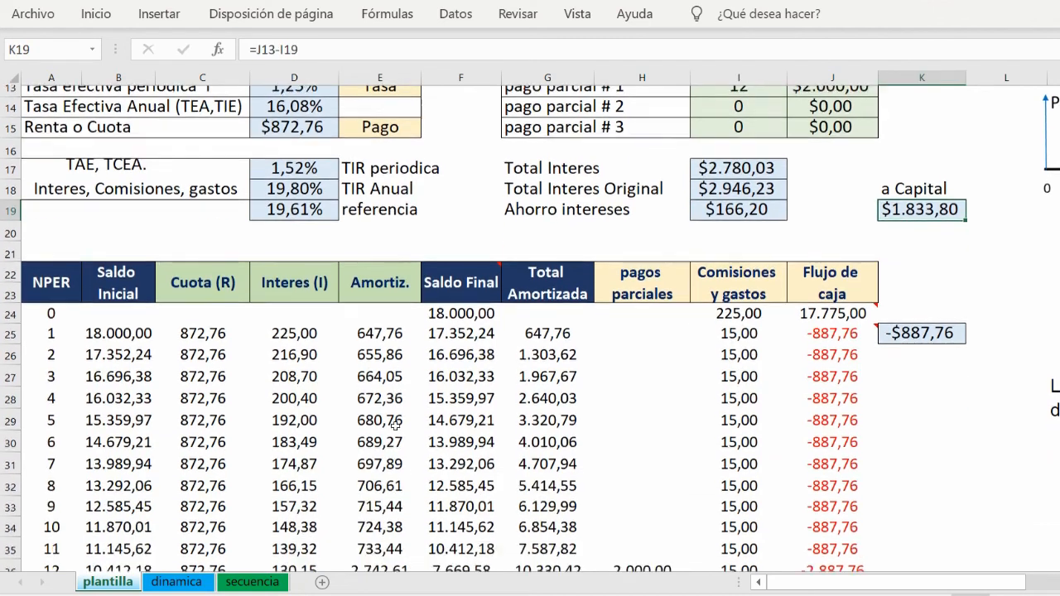
scroll(396, 426, "down", 3)
left_click_drag(197, 314, 184, 554)
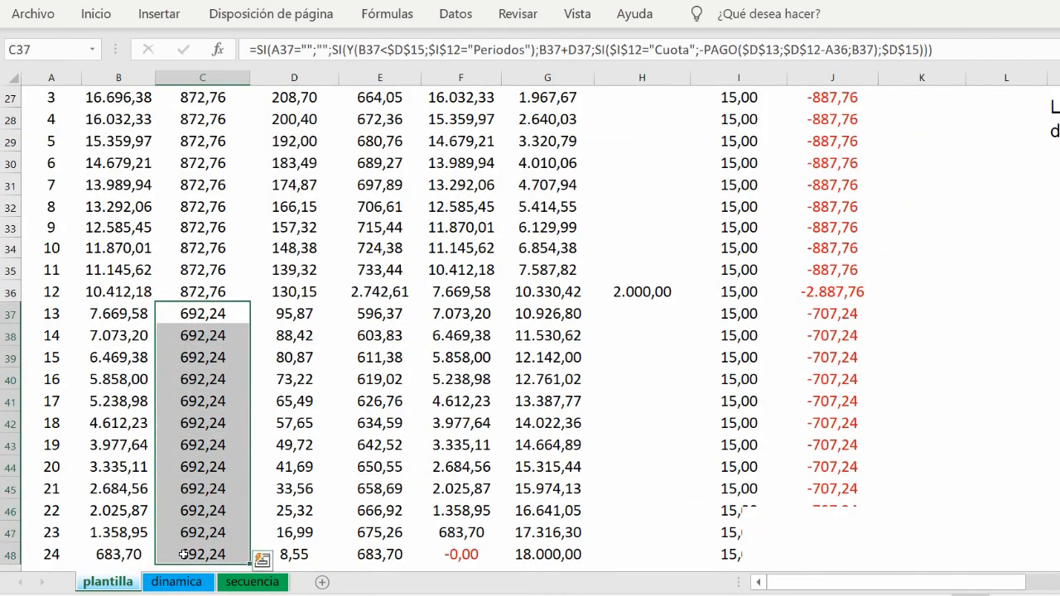
- Enter pago parcial # 2 as period 15 with an amount of 2000 and check the Cuota column after each partial payment
scroll(210, 313, "up", 7)
left_click(795, 282)
type("2000")
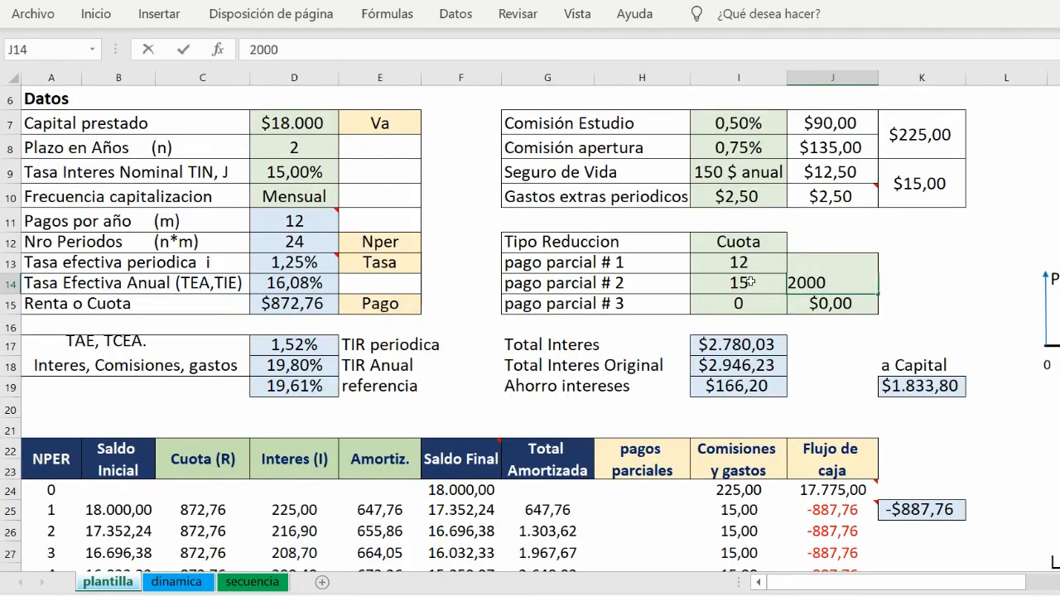
left_click(750, 283)
scroll(455, 407, "down", 6)
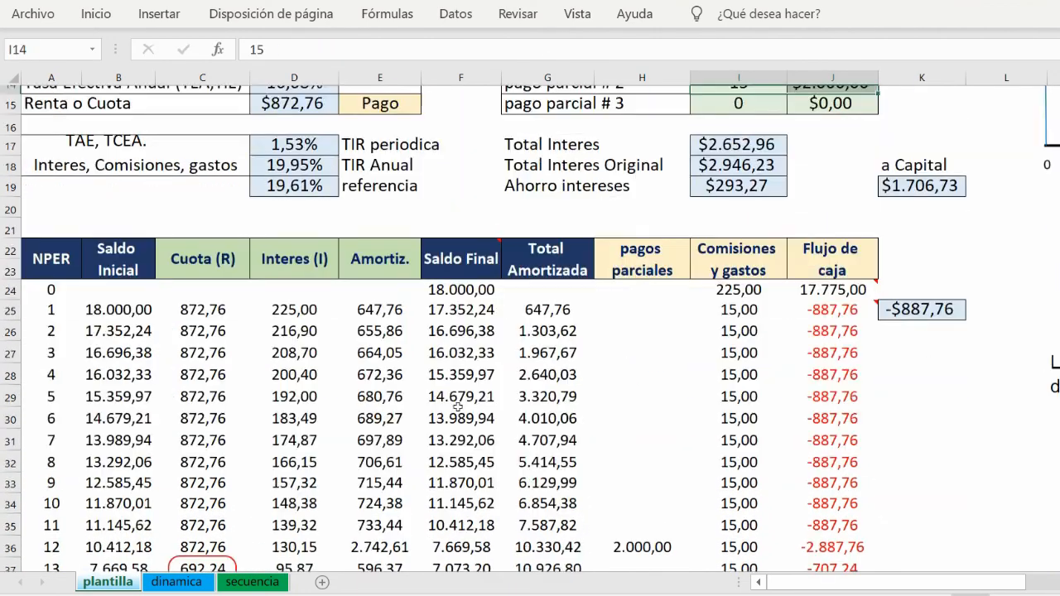
scroll(455, 407, "down", 2)
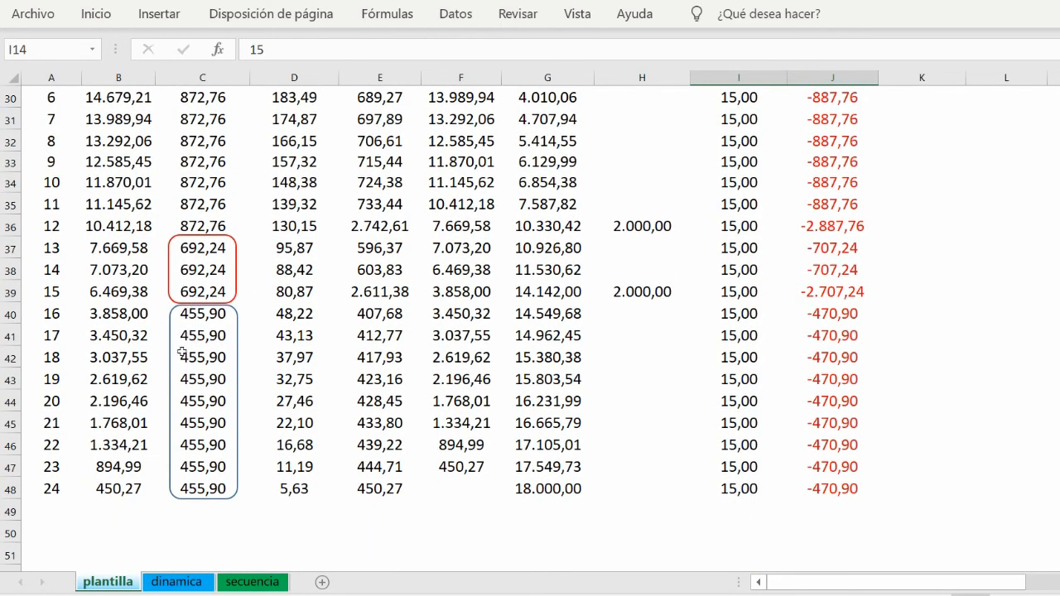
left_click(235, 273)
- Enter pago parcial # 3 as period 20 with an amount of 1000
scroll(236, 274, "up", 6)
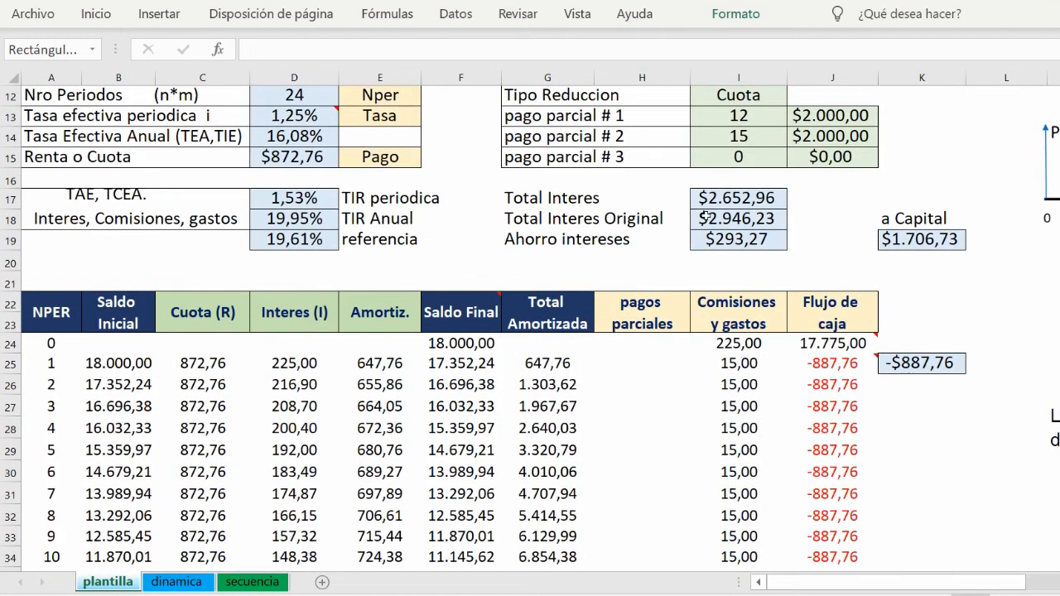
left_click(736, 157)
type("20")
key("Tab")
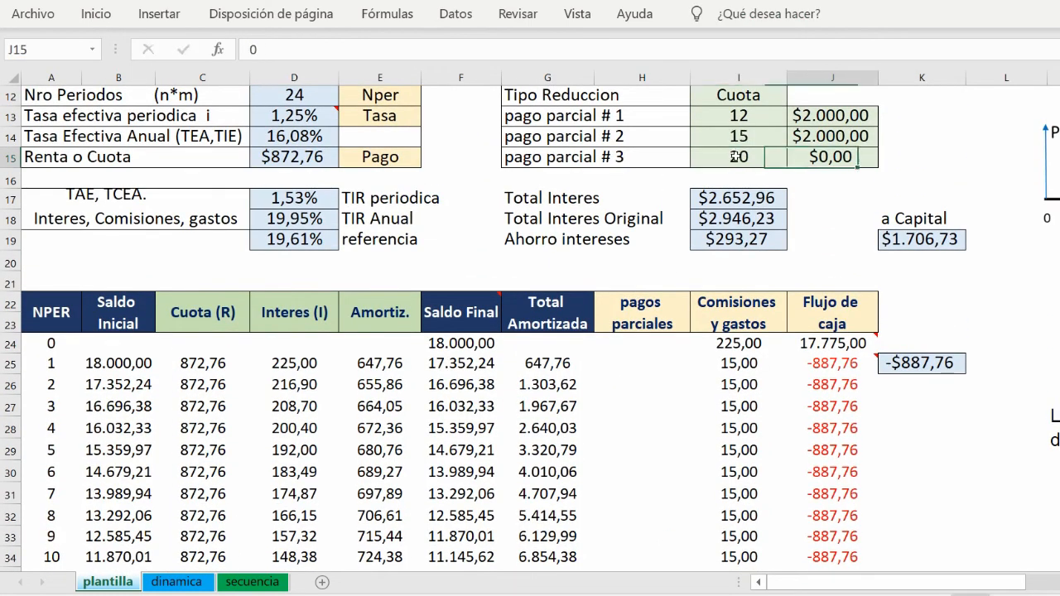
scroll(736, 156, "up", 2)
type("1000")
key("Return")
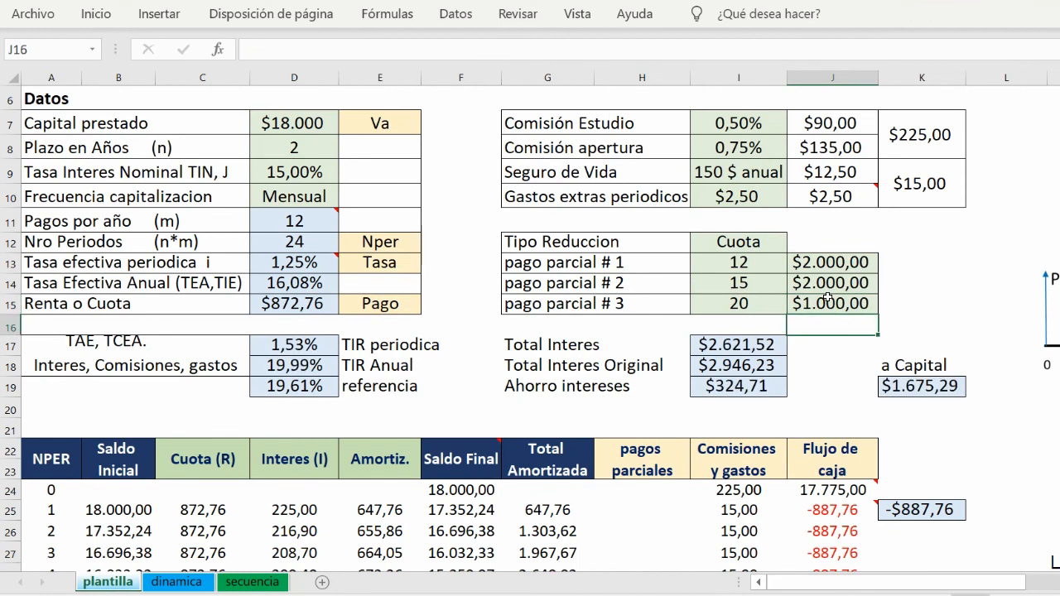
key("Up")
- Examine the period 20 row, the final Saldo Final in F48, and the interest totals above the amortization table
scroll(755, 292, "down", 8)
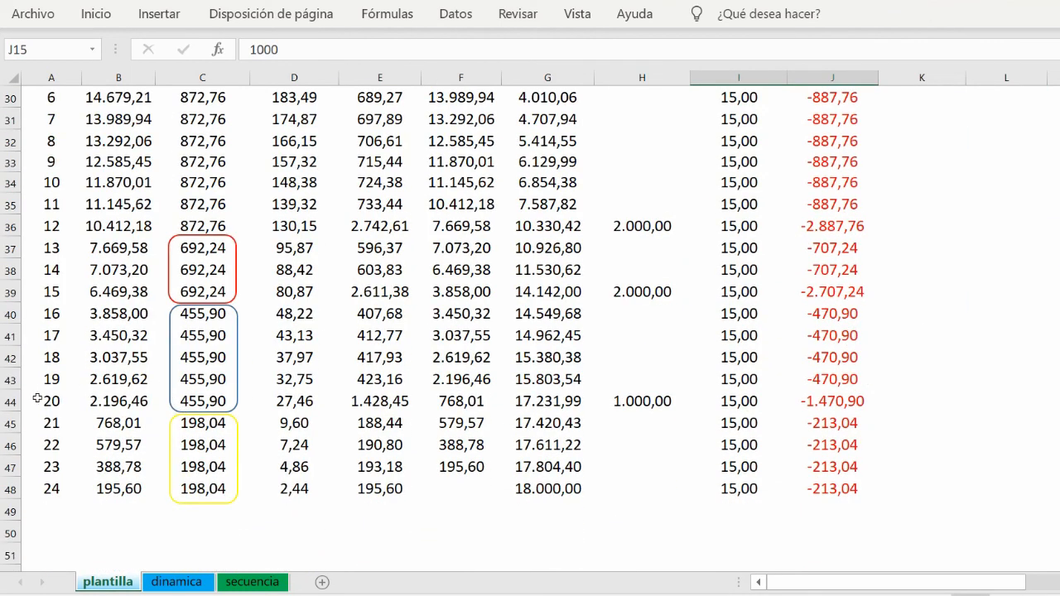
left_click(10, 401)
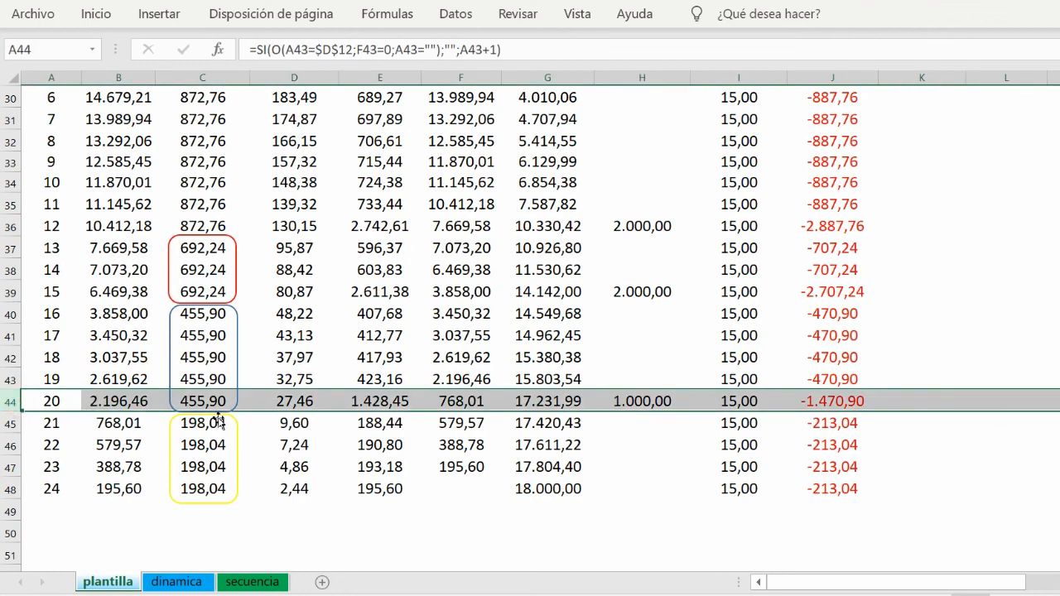
left_click(477, 488)
scroll(500, 442, "up", 2)
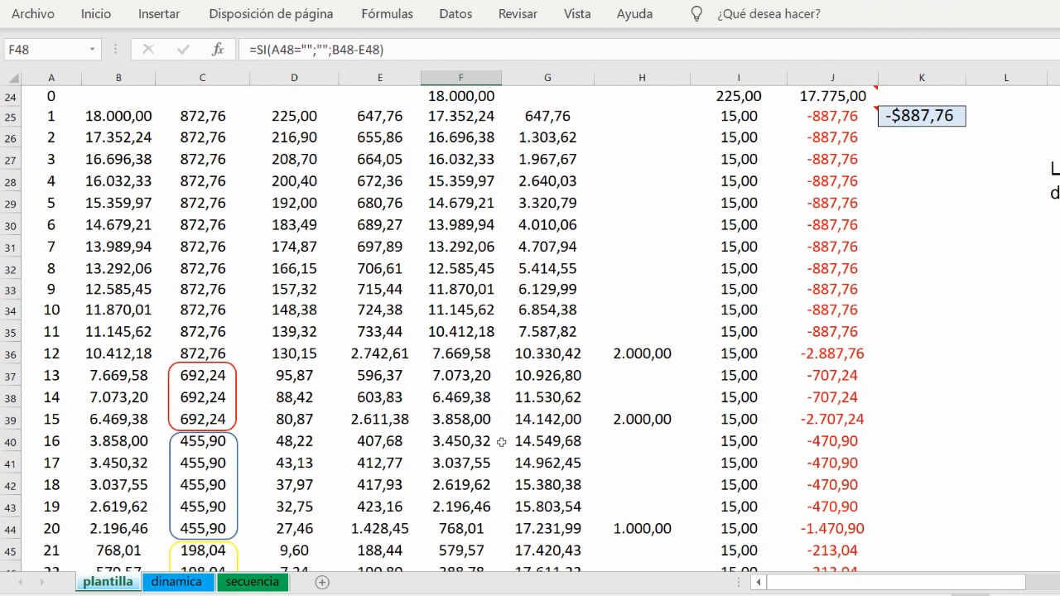
scroll(500, 441, "up", 7)
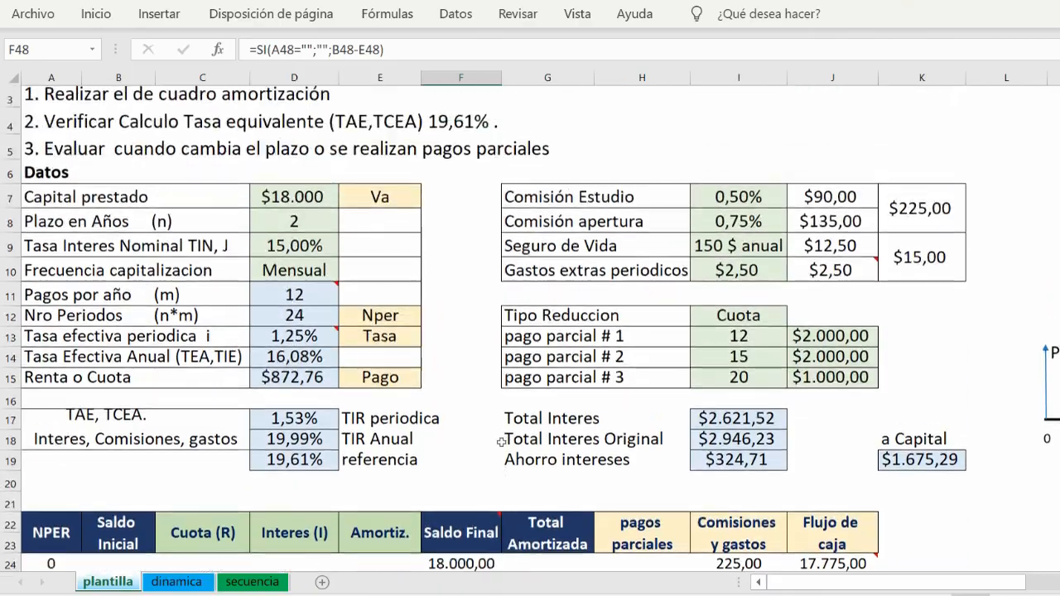